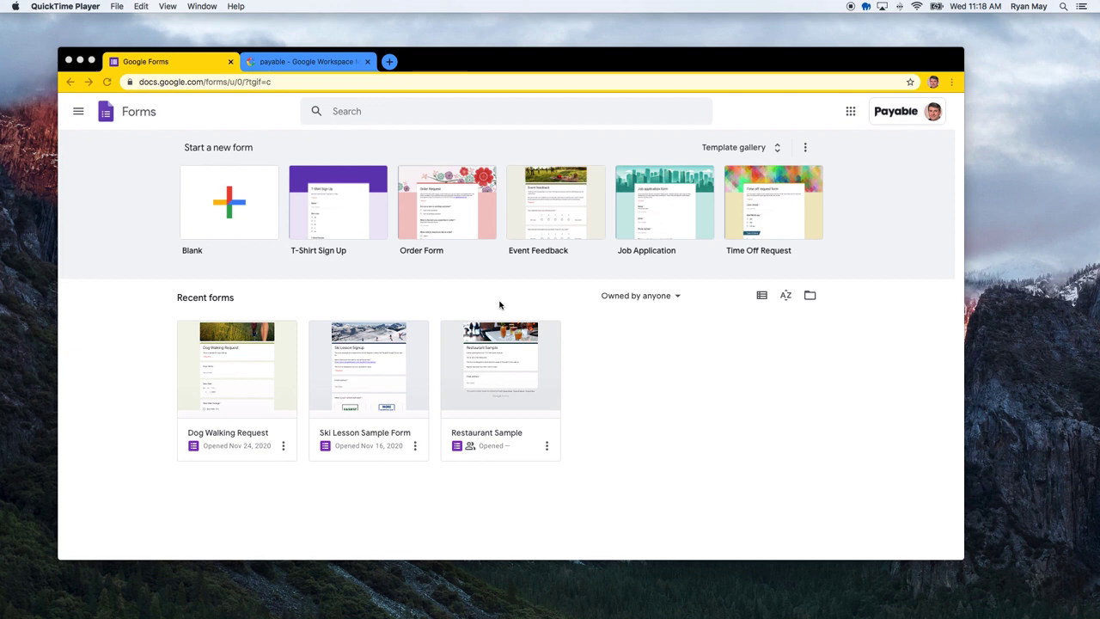
- Create a new blank form and title it "Virtual Hackathon for Good"
{"action": "left_click", "coordinate": [226, 207]}
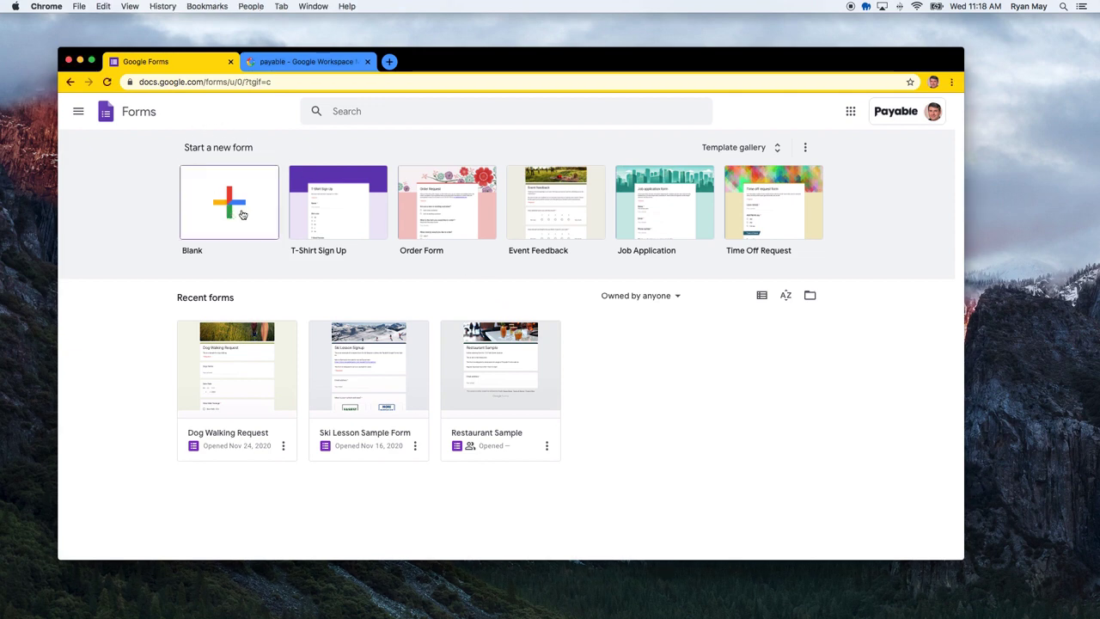
{"action": "left_click", "coordinate": [241, 215]}
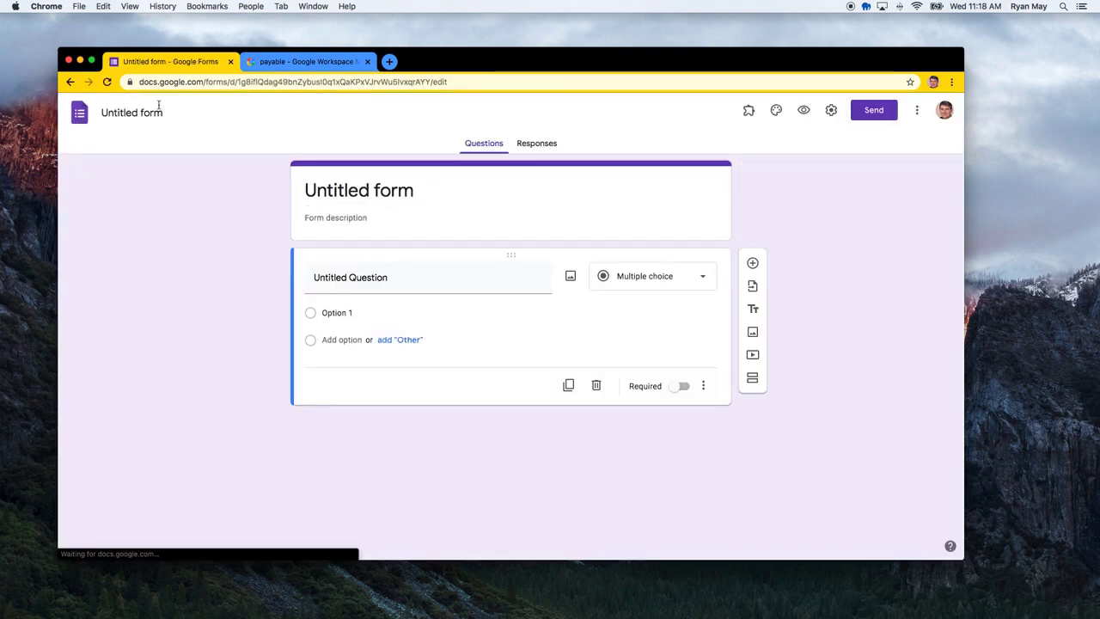
{"action": "left_click", "coordinate": [361, 193]}
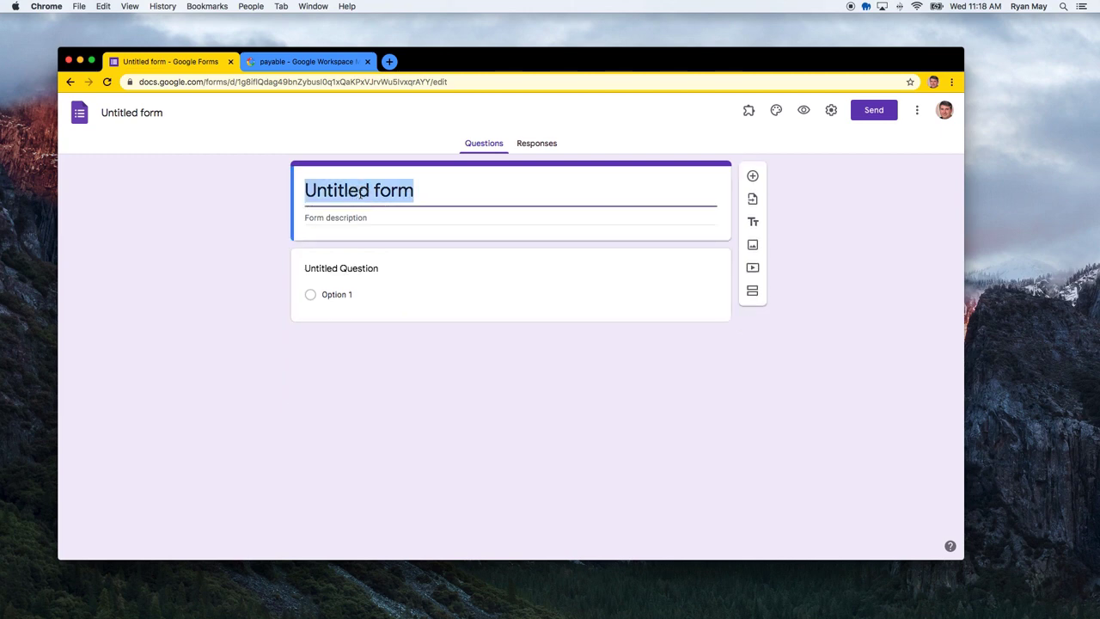
{"action": "type", "text": "Virtual Hackathon for Good"}
{"action": "left_click", "coordinate": [238, 263]}
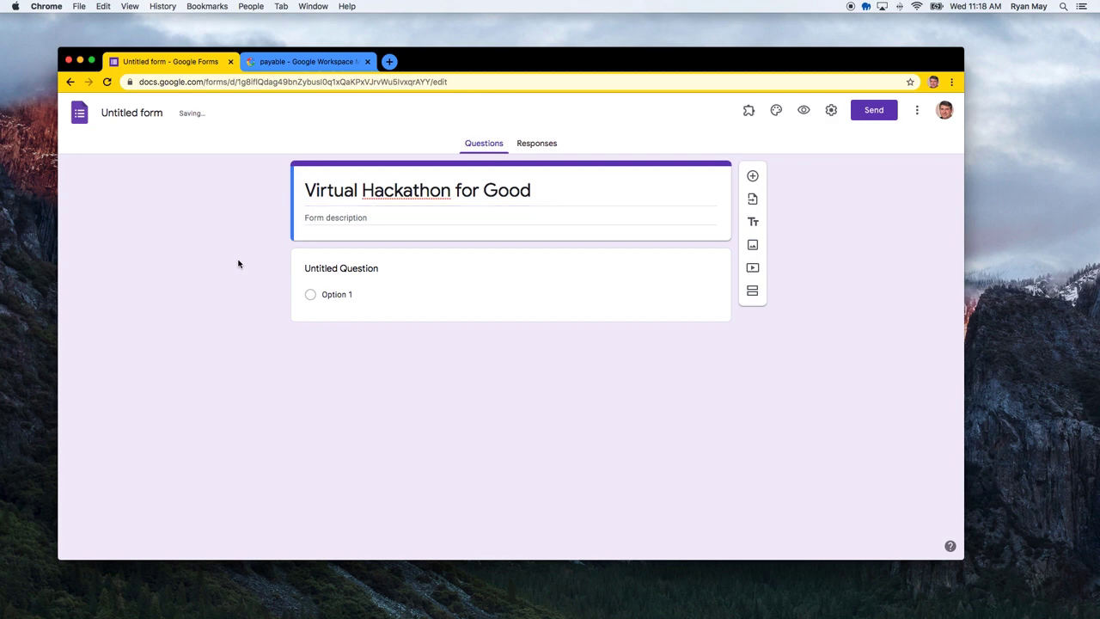
- Enter "Demo form for the payable forms add-on" as the form description
{"action": "left_click", "coordinate": [327, 216]}
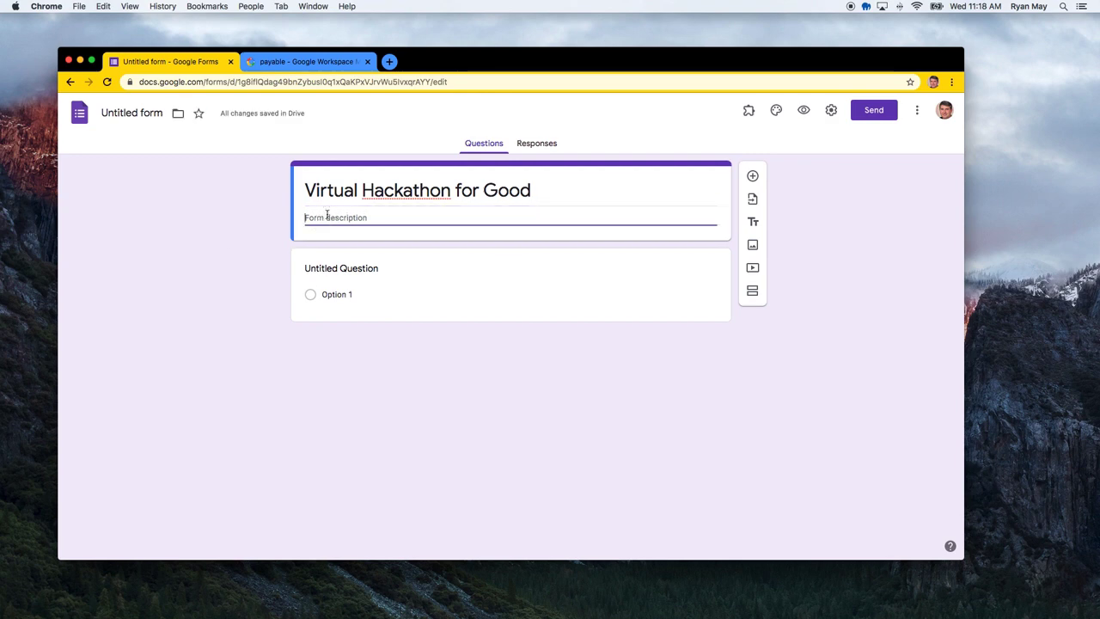
{"action": "type", "text": "Demo"}
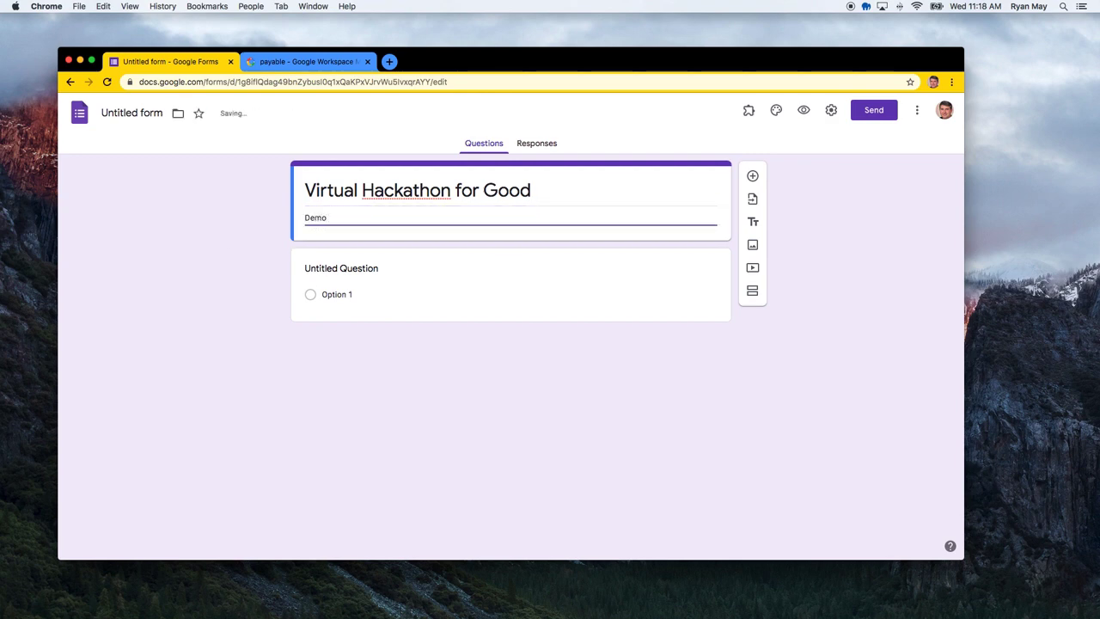
{"action": "type", "text": " form for the "}
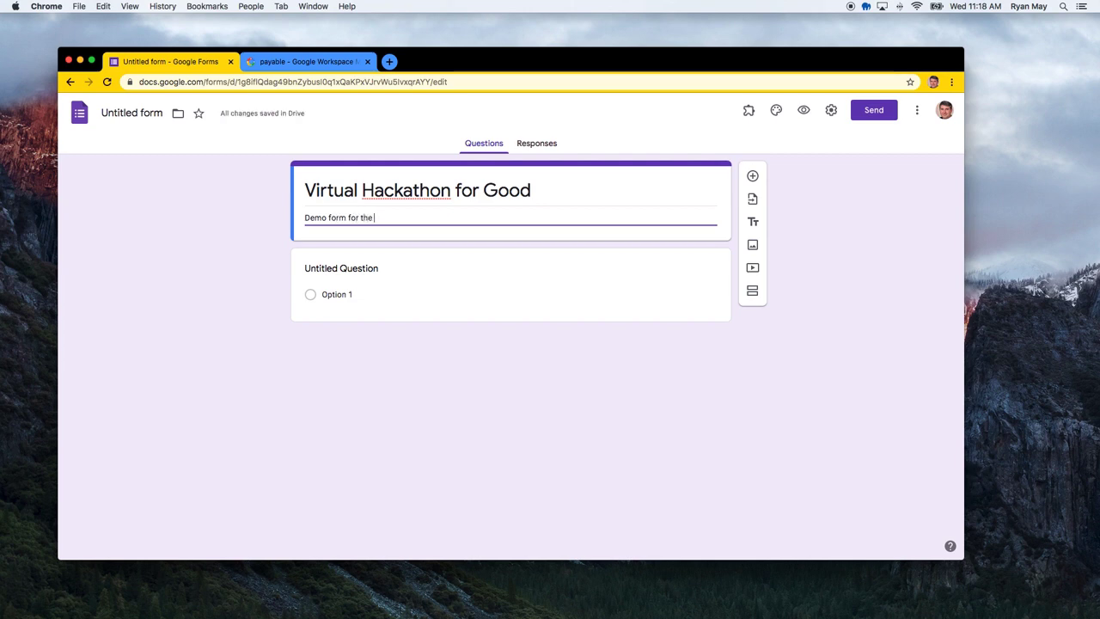
{"action": "type", "text": "payable forms a"}
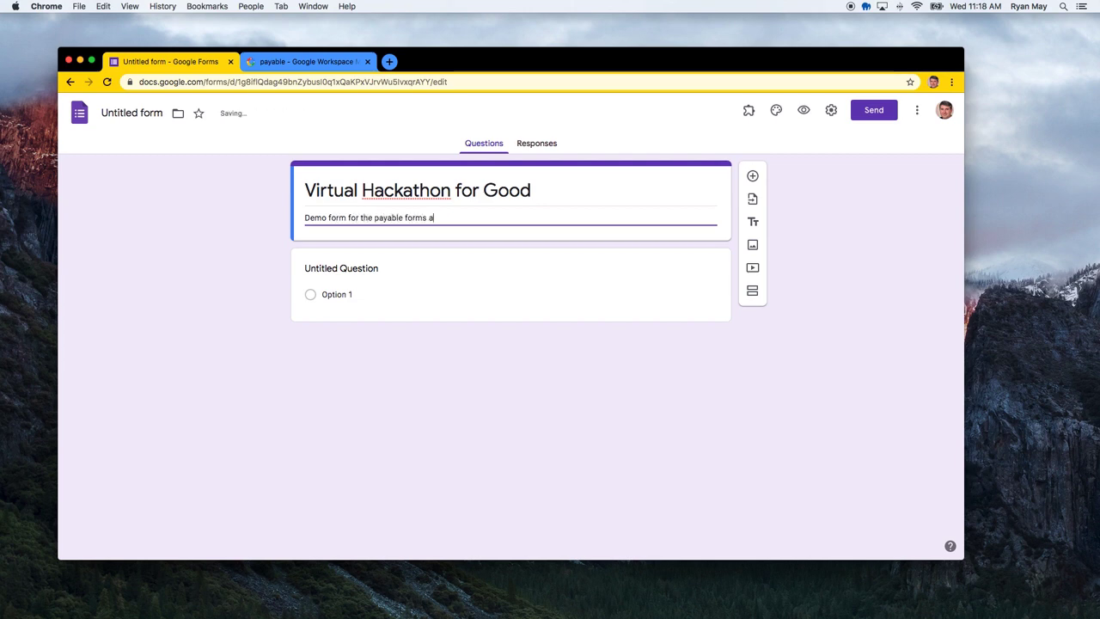
{"action": "type", "text": "dd-on"}
- Change the first question to a short answer and title it "Team Name:"
{"action": "left_click", "coordinate": [481, 294]}
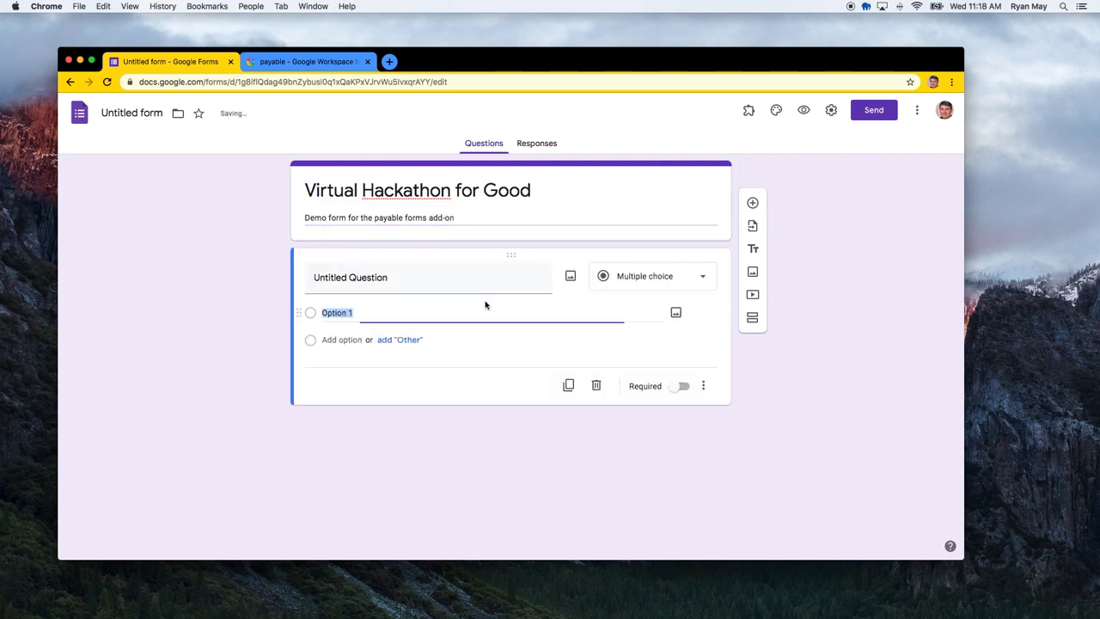
{"action": "left_click", "coordinate": [657, 278]}
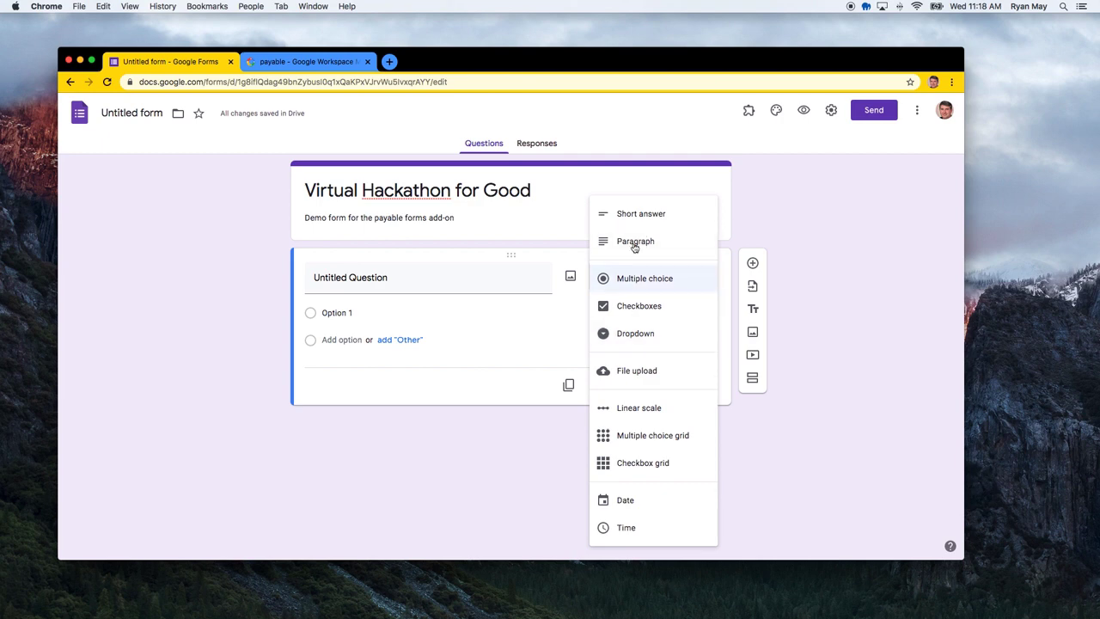
{"action": "left_click", "coordinate": [635, 213]}
{"action": "left_click", "coordinate": [357, 278]}
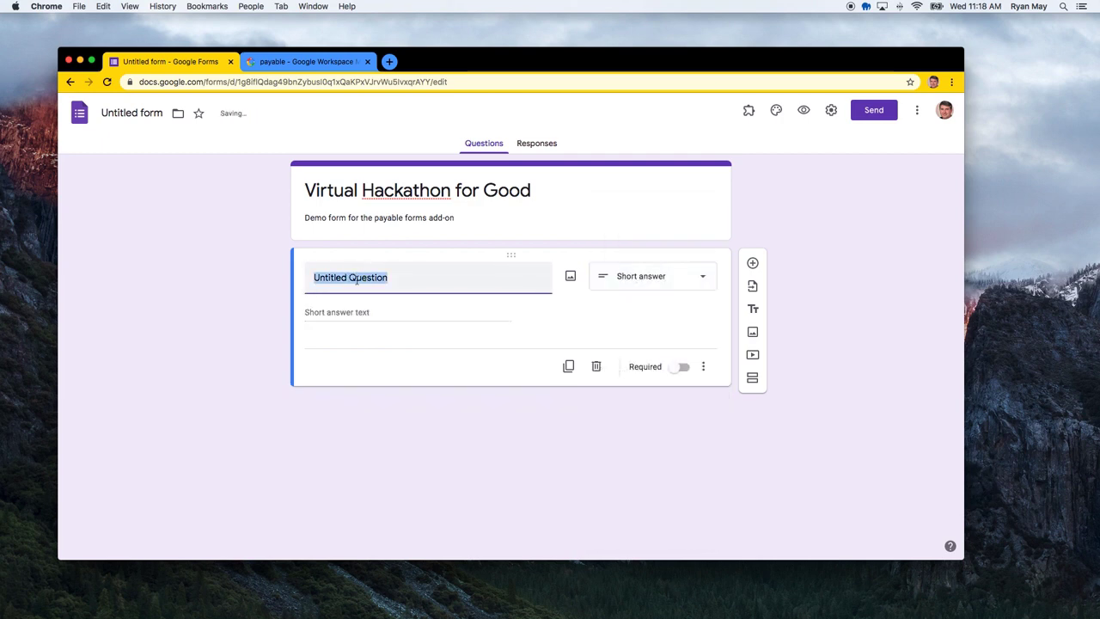
{"action": "left_click", "coordinate": [357, 278]}
{"action": "type", "text": "Team"}
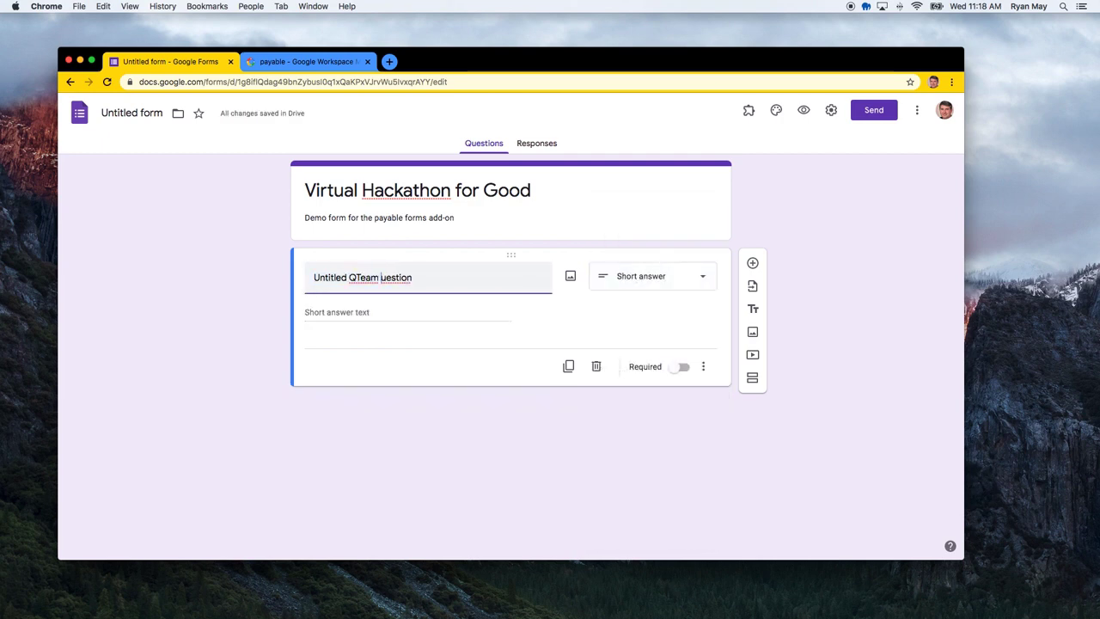
{"action": "triple_click", "coordinate": [417, 278]}
{"action": "type", "text": "T"}
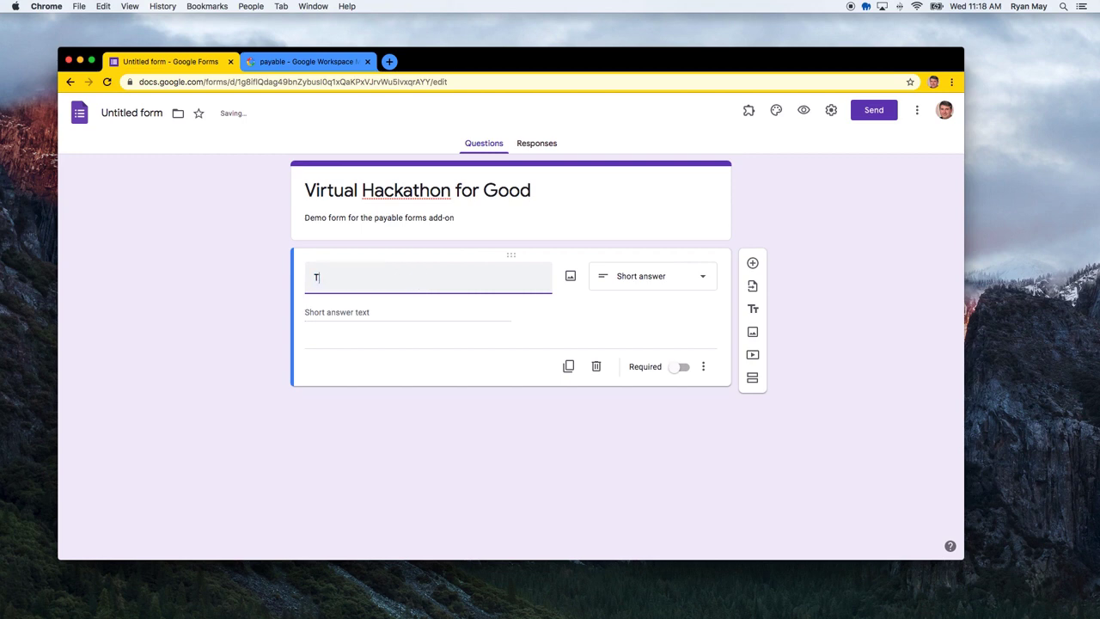
{"action": "type", "text": "eam Name:"}
- Add a paragraph question titled "Team Bio:" below the team name question
{"action": "left_click", "coordinate": [754, 262]}
{"action": "left_click", "coordinate": [626, 361]}
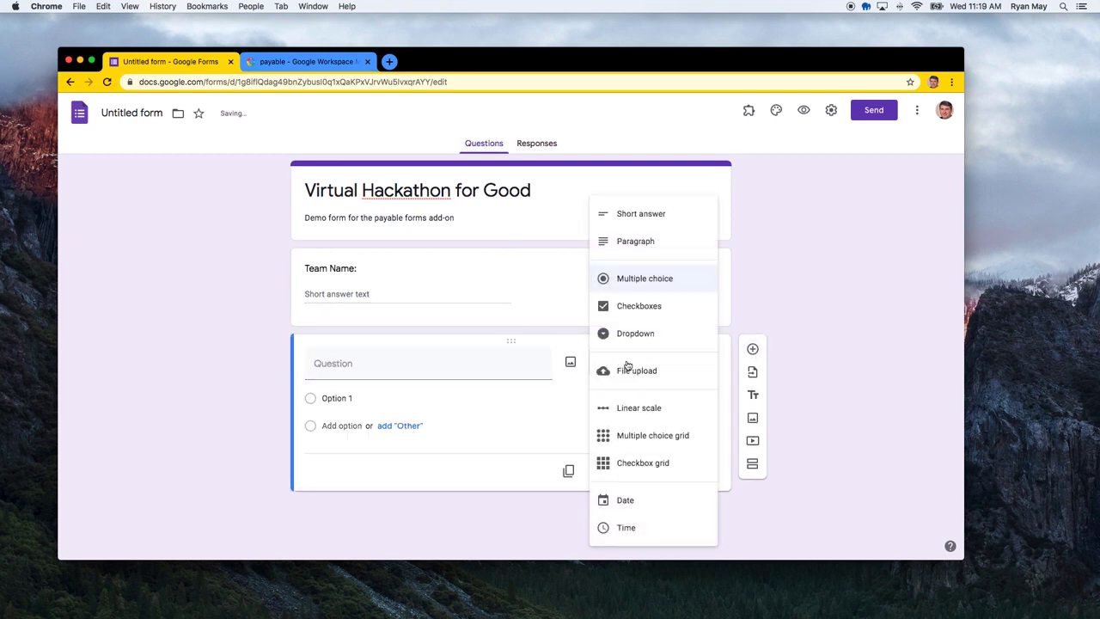
{"action": "left_click", "coordinate": [636, 242]}
{"action": "left_click", "coordinate": [365, 363]}
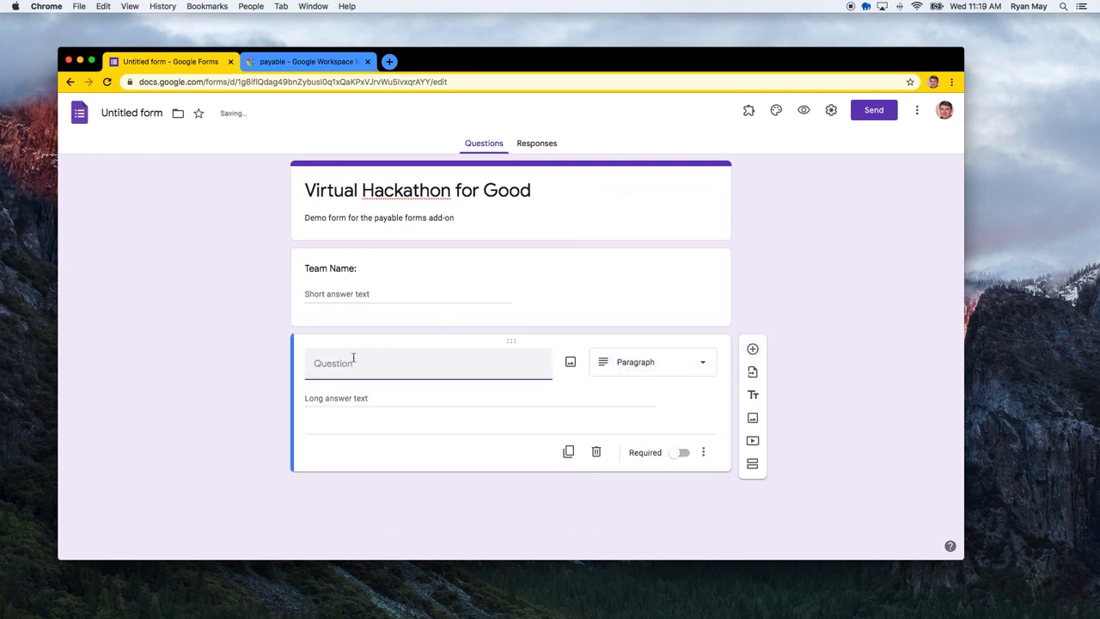
{"action": "type", "text": "Team Bio:"}
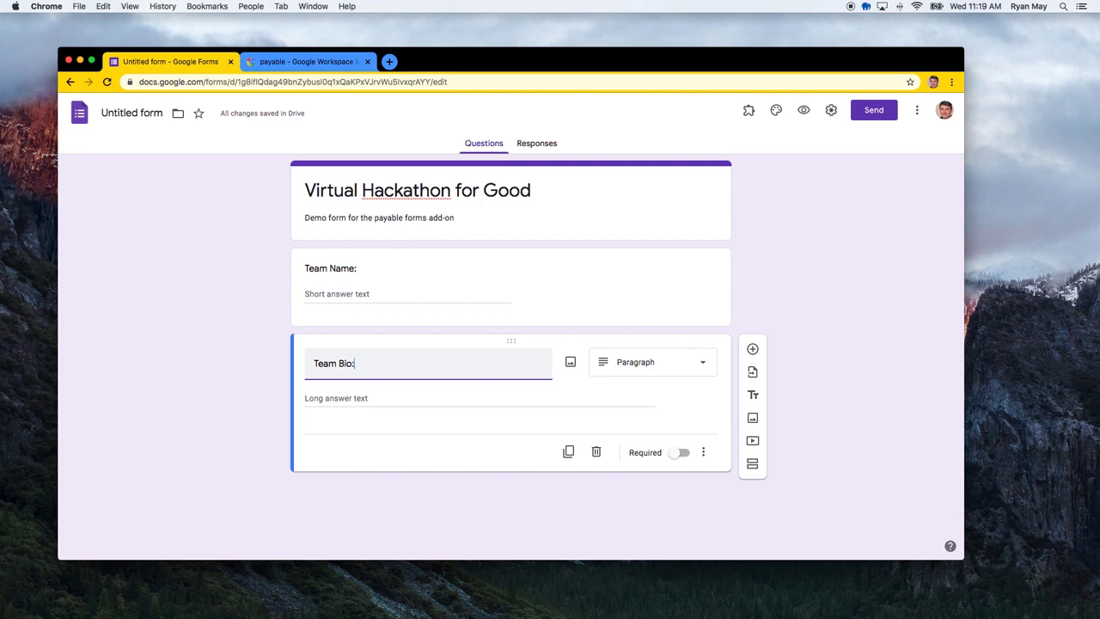
{"action": "left_click", "coordinate": [380, 495]}
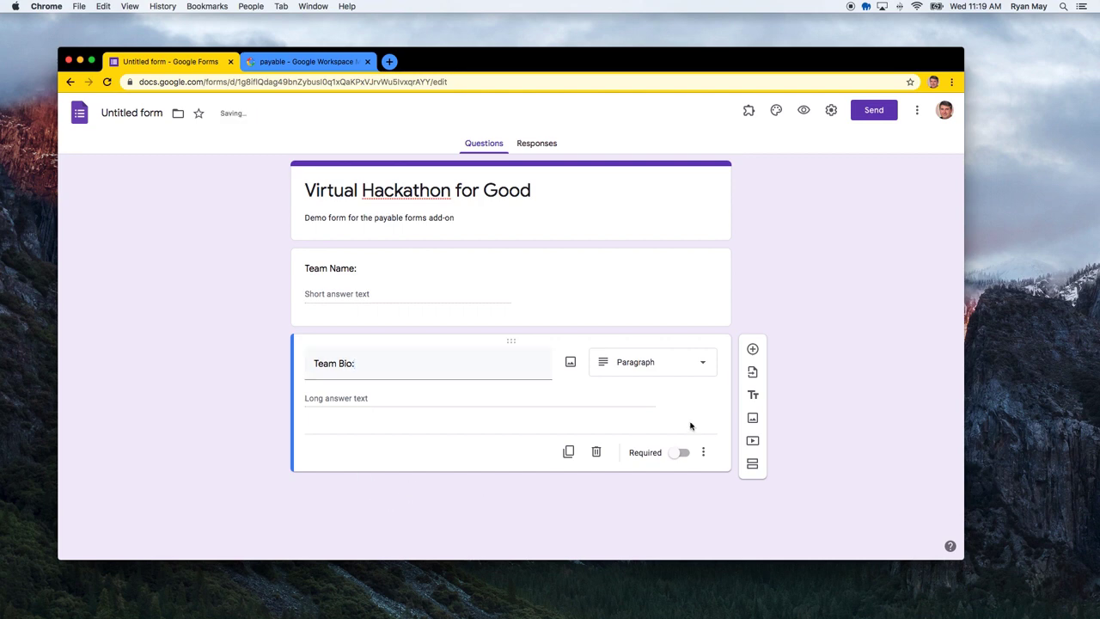
- Add a multiple choice question titled "Team Package:" with the first option "Basic Two Person Entry - $199"
{"action": "left_click", "coordinate": [753, 349]}
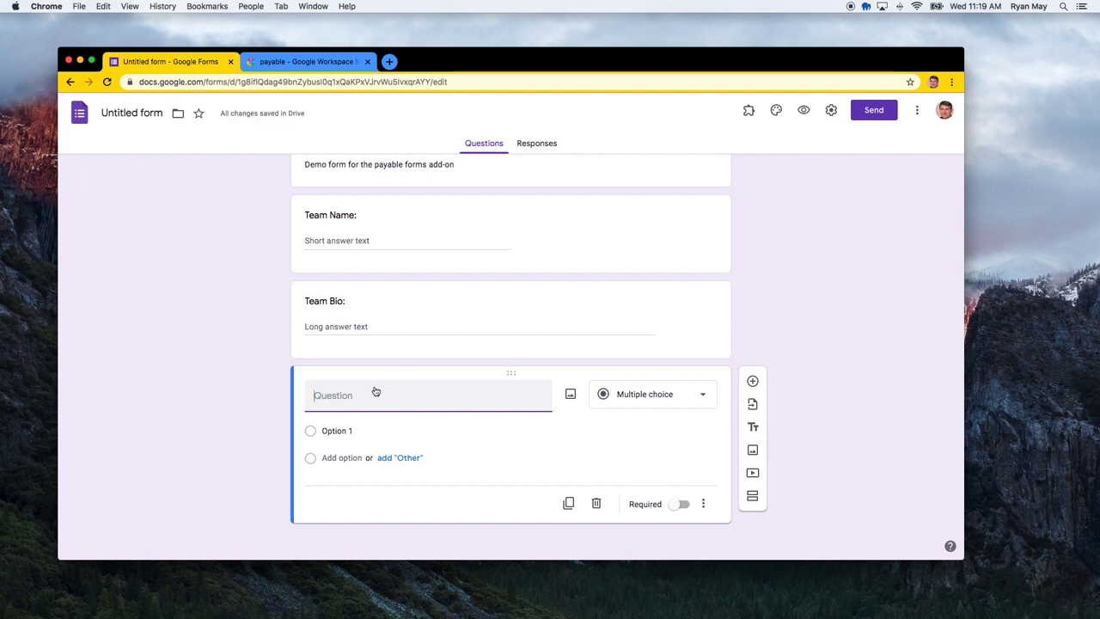
{"action": "type", "text": "Team Package:"}
{"action": "left_click", "coordinate": [338, 433]}
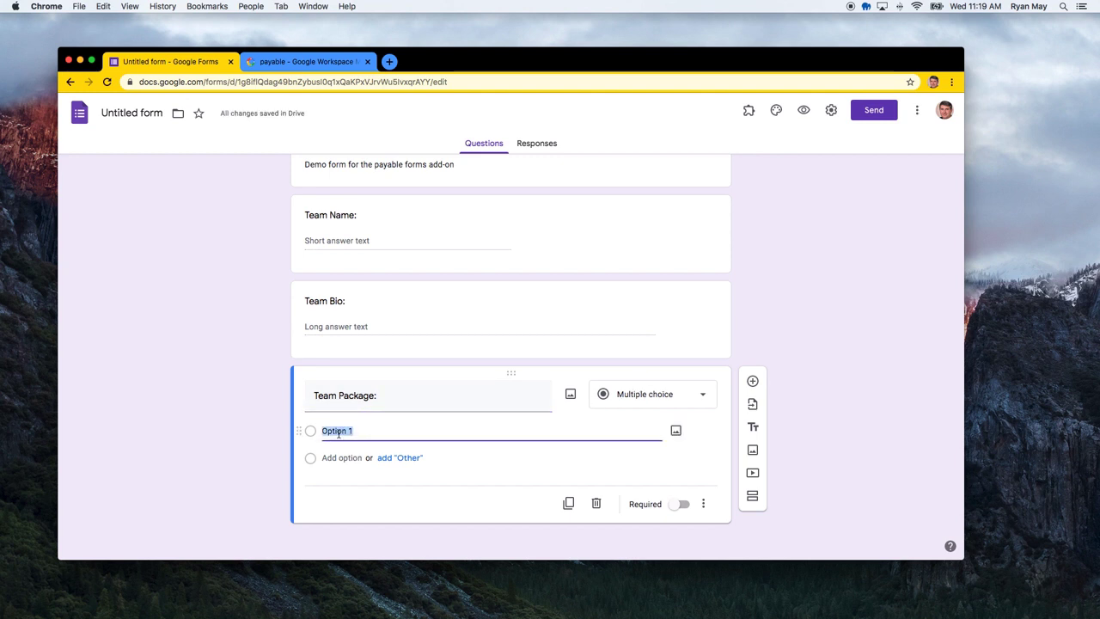
{"action": "type", "text": "Basic"}
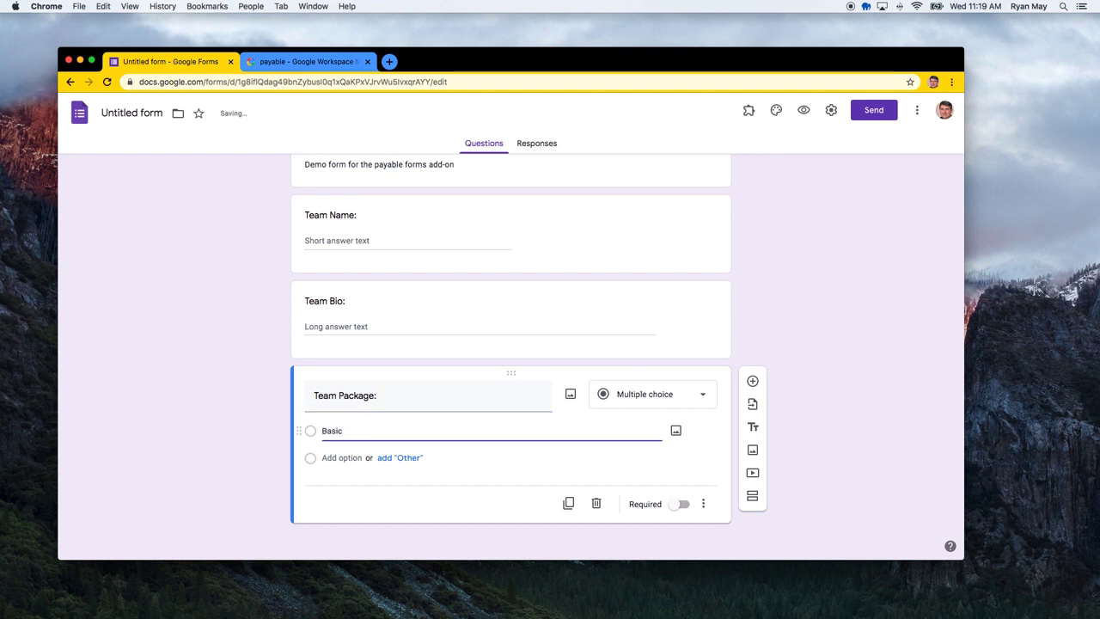
{"action": "type", "text": " Two Person Entry - $199"}
- Add "Advanced Team of Four - $289" as the second option of the Team Package question
{"action": "left_click", "coordinate": [332, 458]}
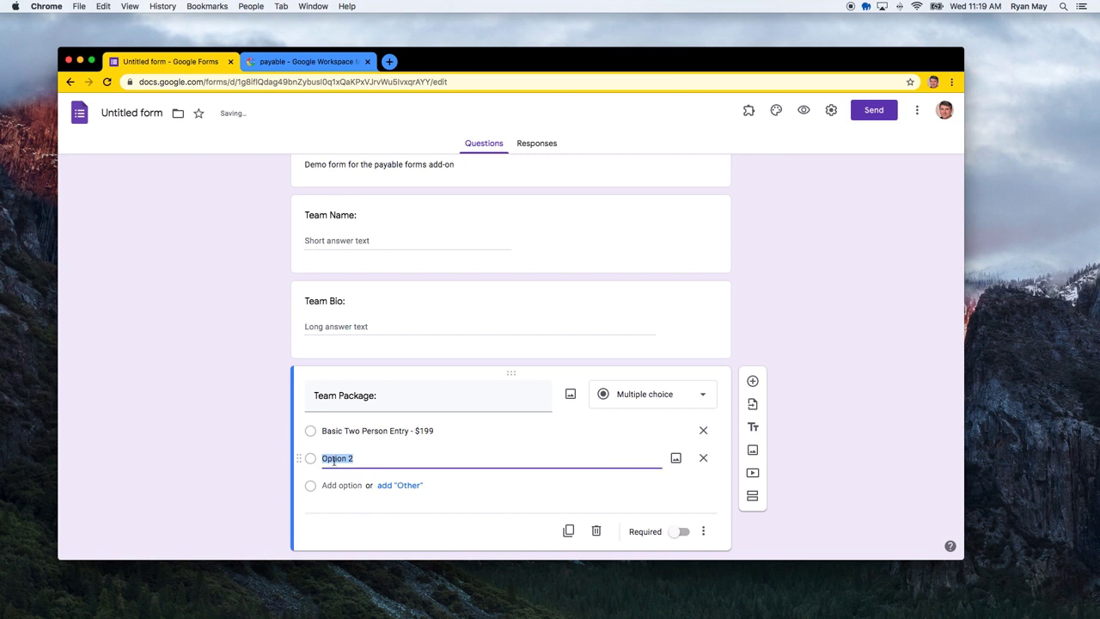
{"action": "type", "text": "Advan"}
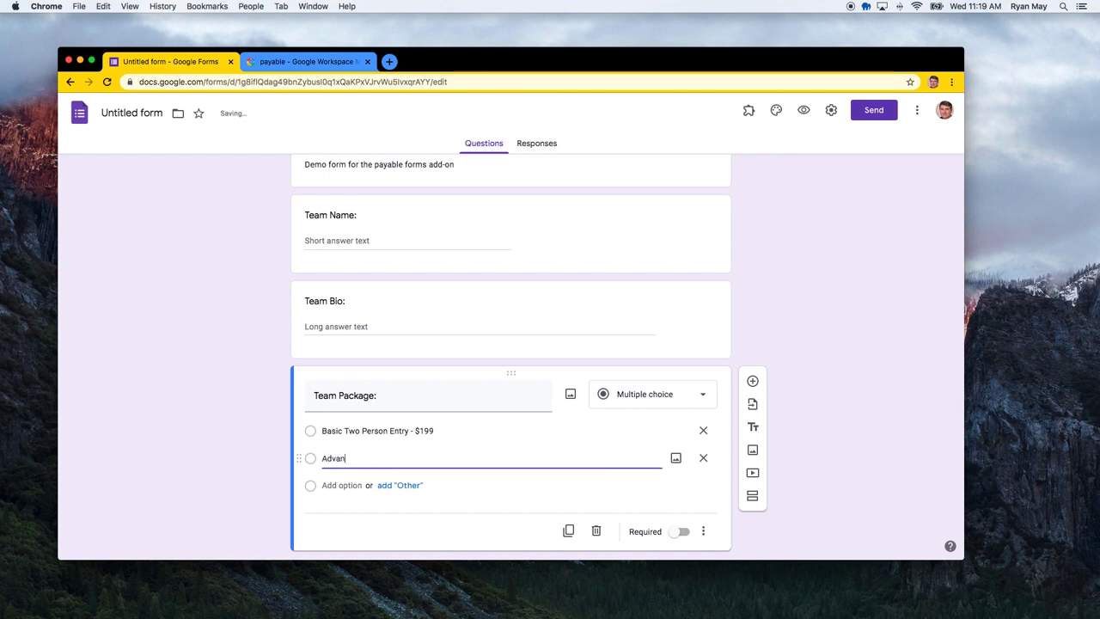
{"action": "type", "text": "ced Team of "}
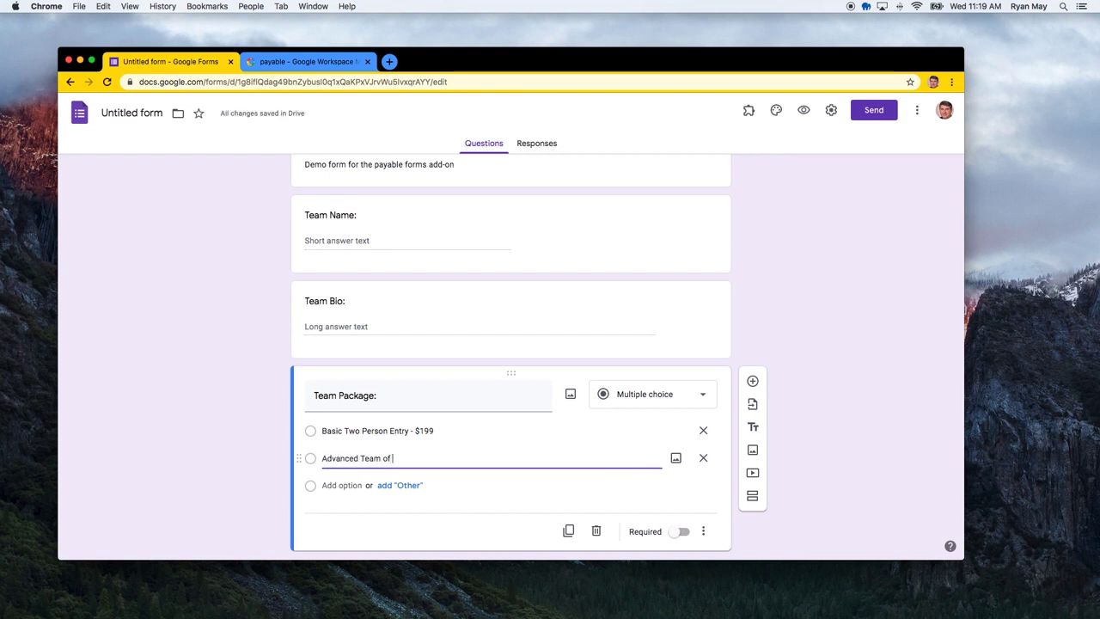
{"action": "type", "text": "Four - $189"}
{"action": "key", "text": "BackSpace"}
{"action": "key", "text": "BackSpace"}
{"action": "key", "text": "BackSpace"}
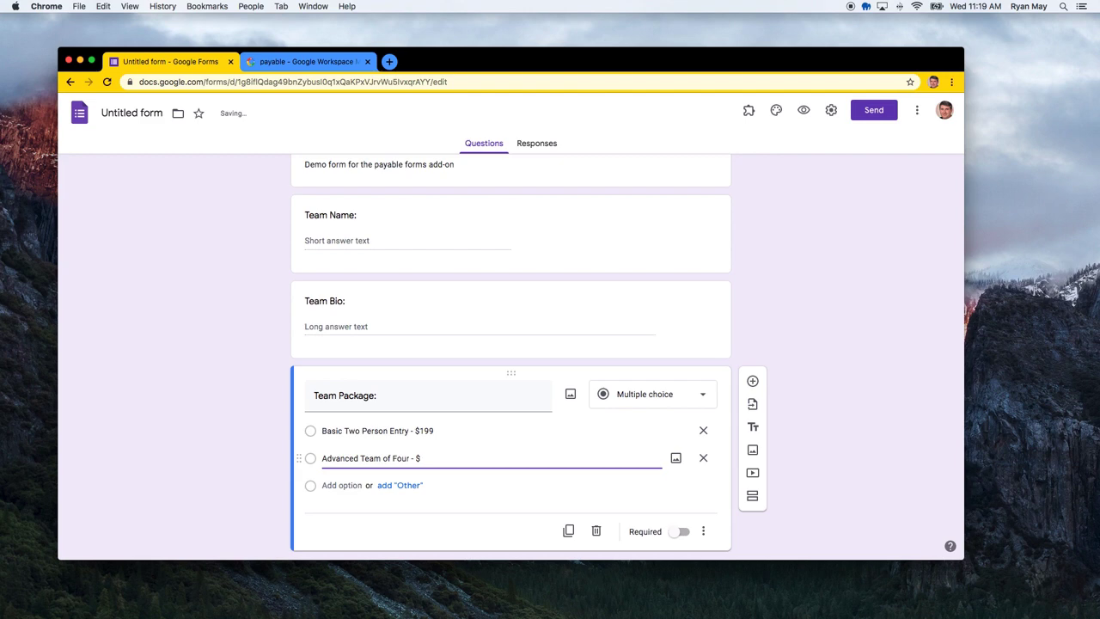
{"action": "type", "text": "289"}
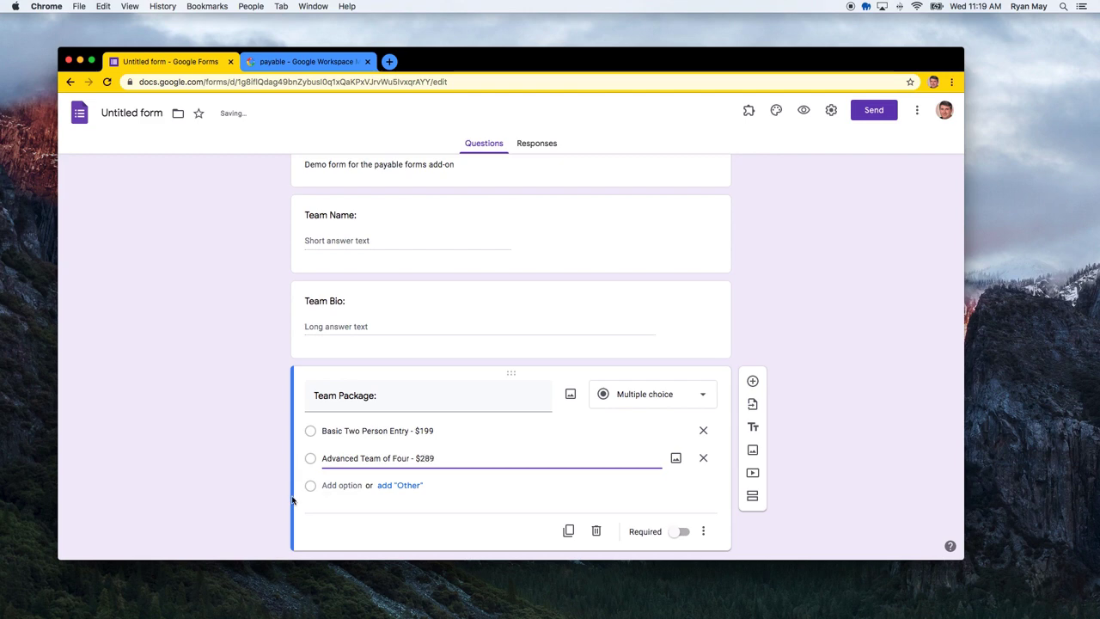
- Add "Super Advanced Package - $350" as the third option of the Team Package question
{"action": "left_click", "coordinate": [330, 484]}
{"action": "type", "text": "Super Adv"}
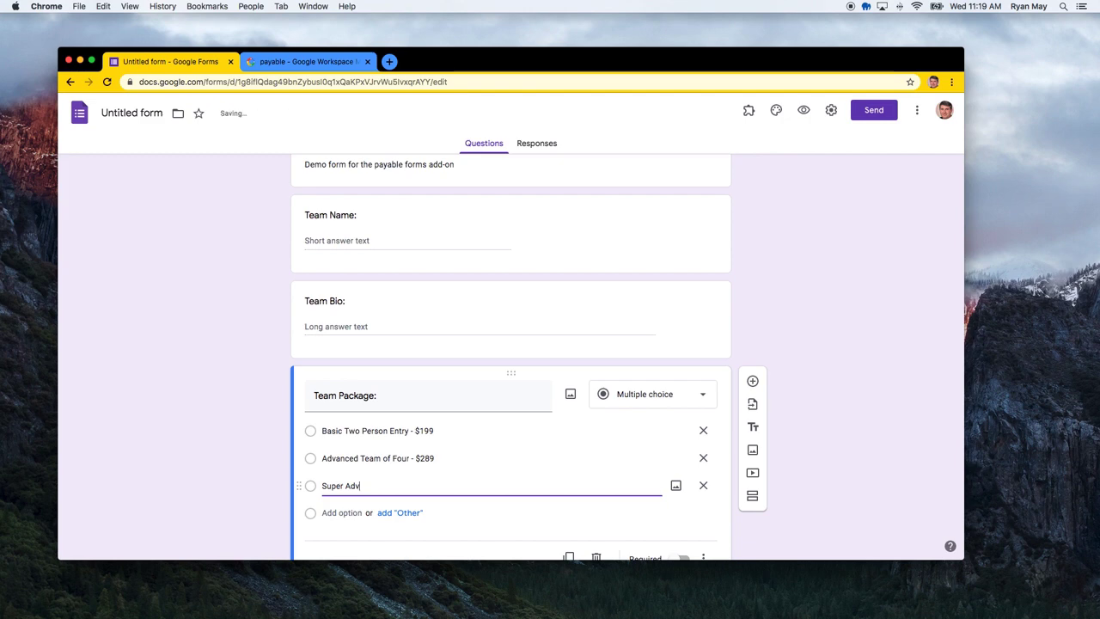
{"action": "type", "text": "anced Pa"}
{"action": "type", "text": "ckage"}
{"action": "type", "text": " -$399"}
{"action": "key", "text": "BackSpace"}
{"action": "key", "text": "BackSpace"}
{"action": "type", "text": "50"}
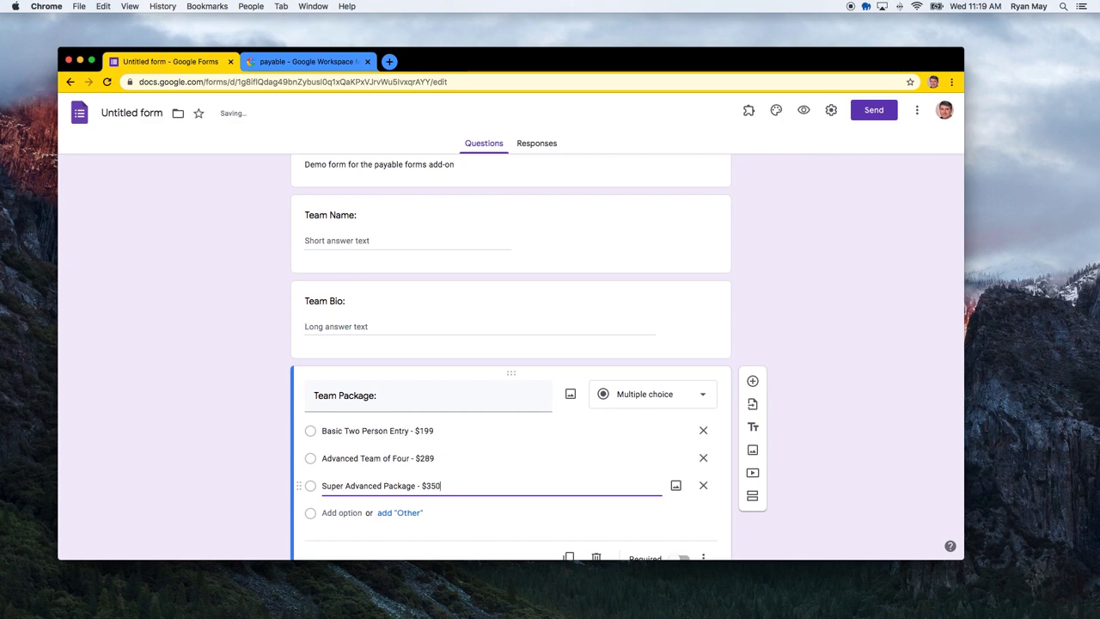
{"action": "left_click", "coordinate": [491, 526]}
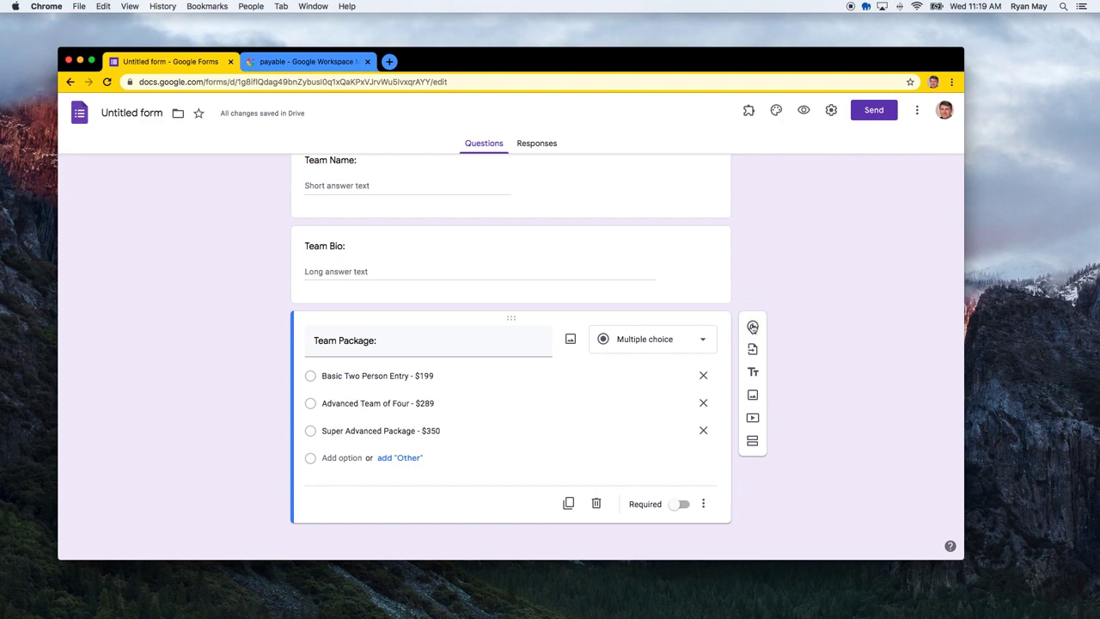
- Add a new question below Team Package and set its type to Checkboxes
{"action": "left_click", "coordinate": [753, 324]}
{"action": "left_click", "coordinate": [644, 404]}
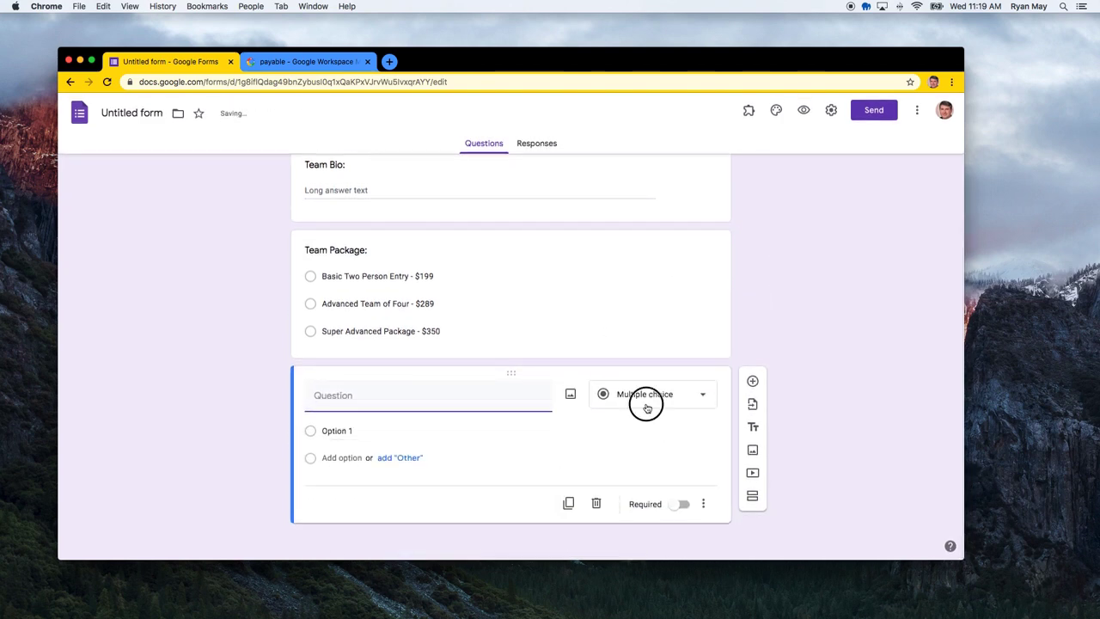
{"action": "left_click", "coordinate": [643, 307]}
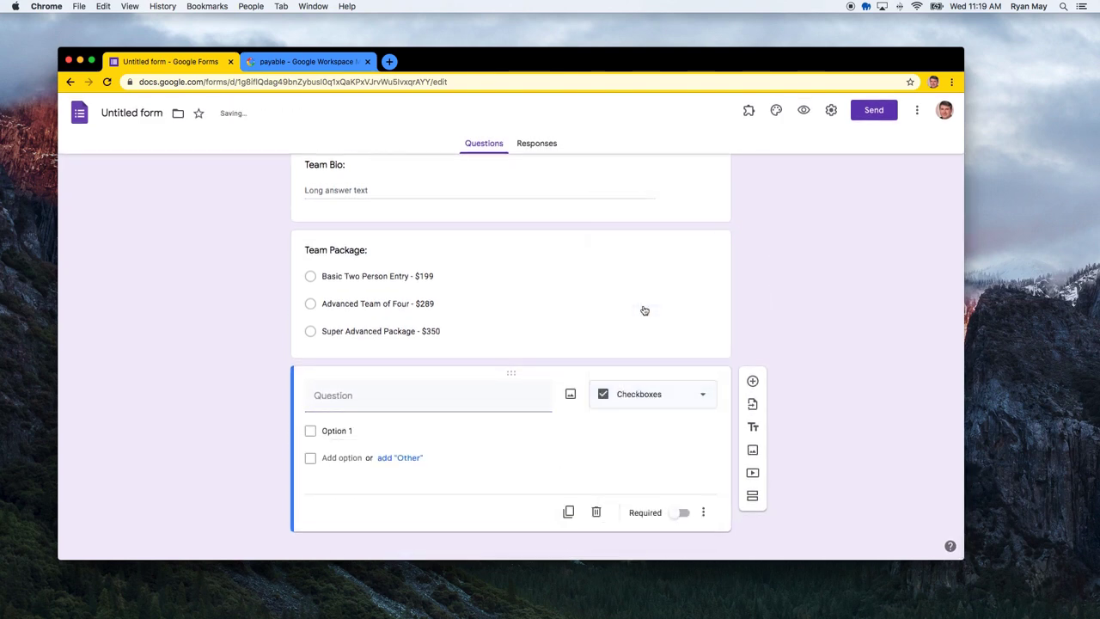
{"action": "left_click", "coordinate": [390, 404]}
- Make the Team Package question required
{"action": "left_click", "coordinate": [498, 301]}
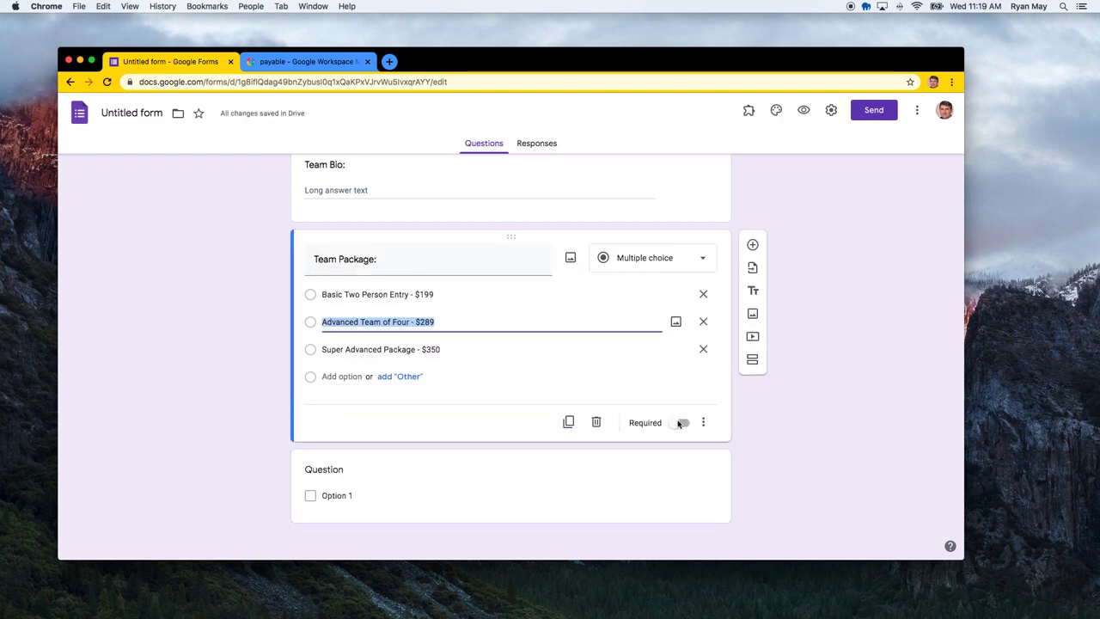
{"action": "left_click", "coordinate": [677, 425]}
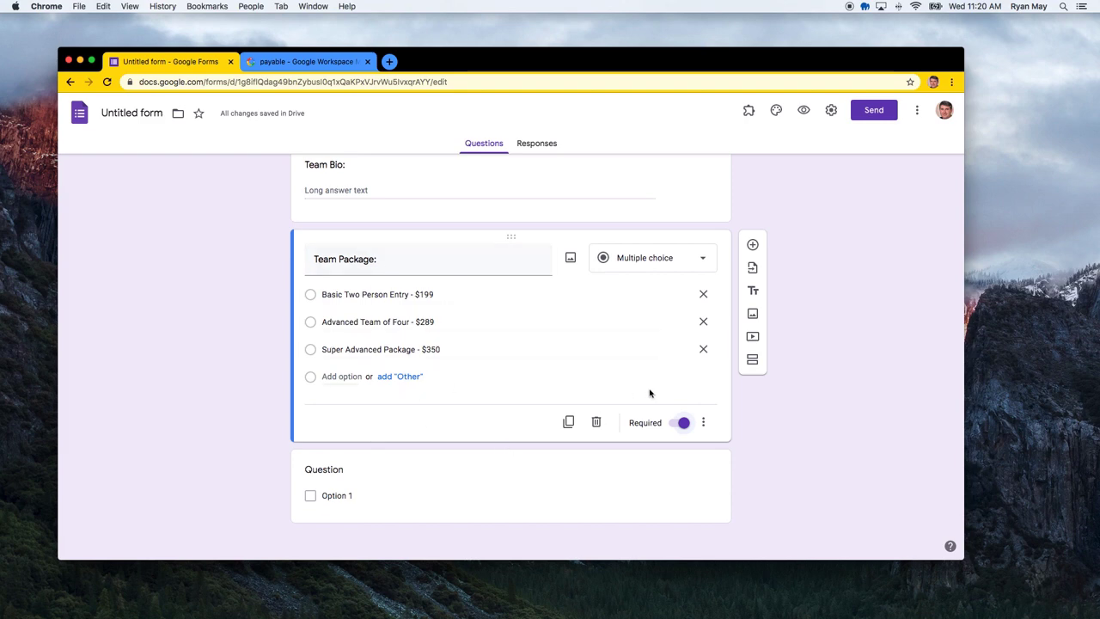
{"action": "left_click", "coordinate": [789, 450]}
- Title the new checkbox question below Team Package "Event Add Ons:"
{"action": "left_click", "coordinate": [535, 489]}
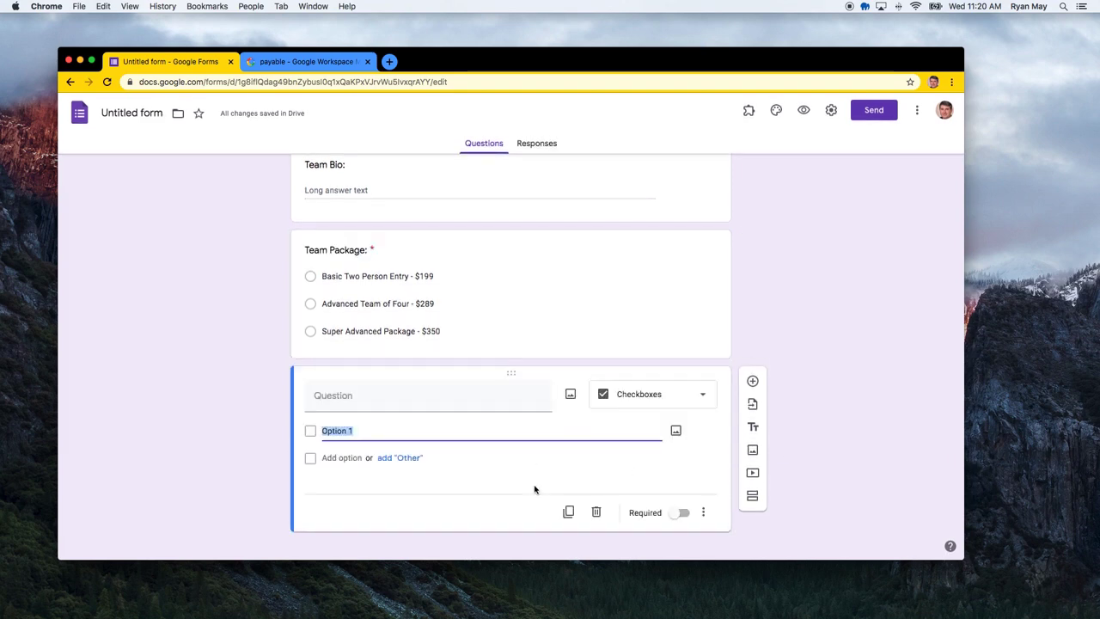
{"action": "left_click", "coordinate": [374, 400]}
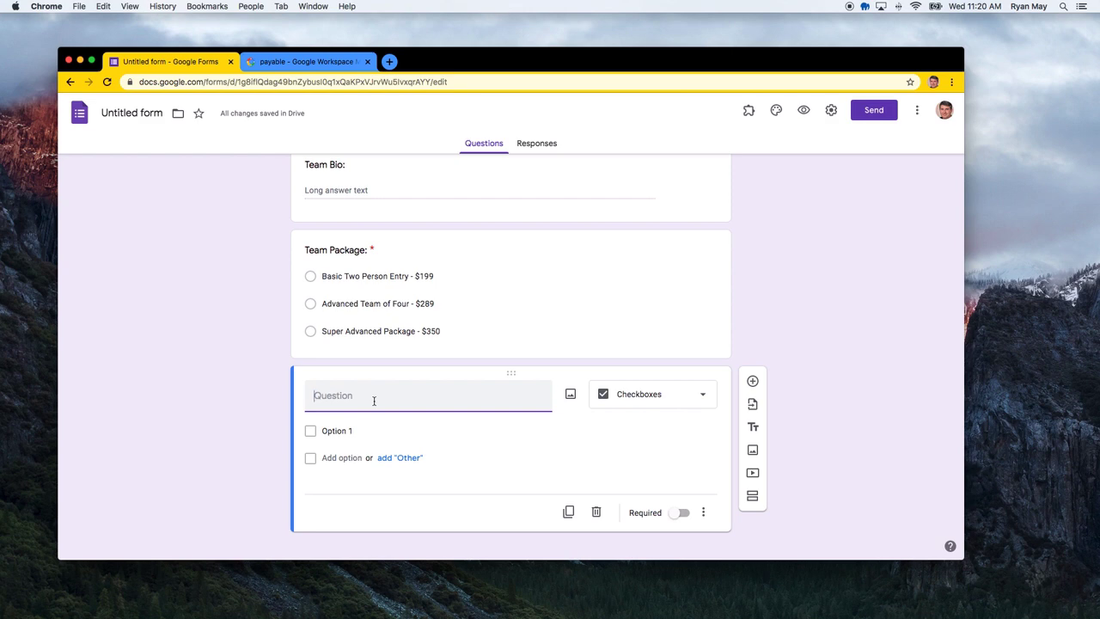
{"action": "type", "text": "Add Ons:"}
{"action": "left_click", "coordinate": [314, 395]}
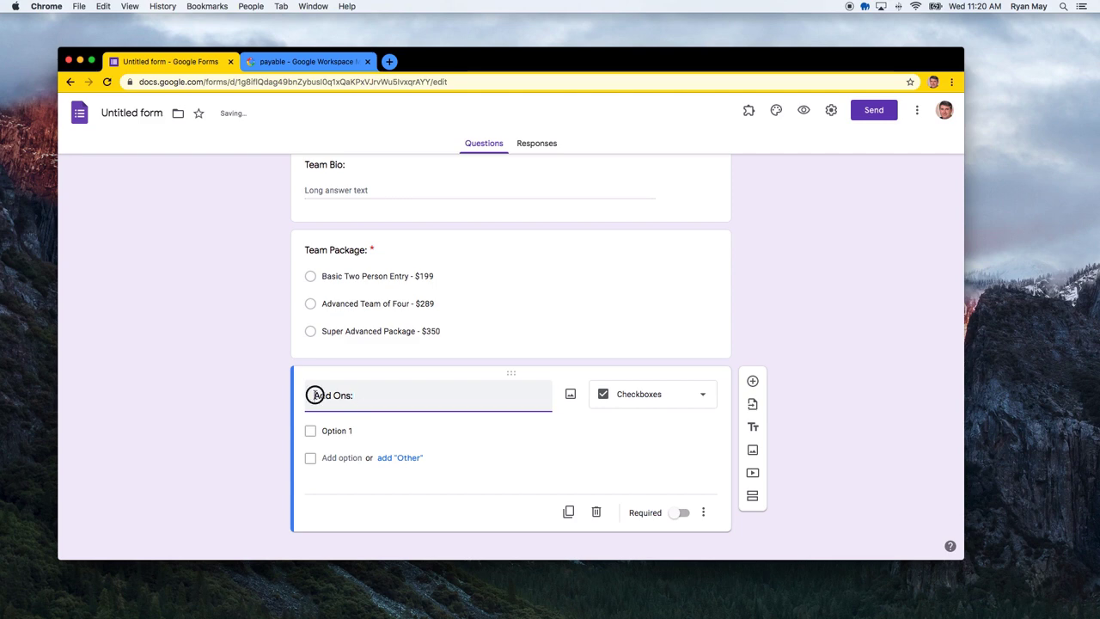
{"action": "type", "text": "Event"}
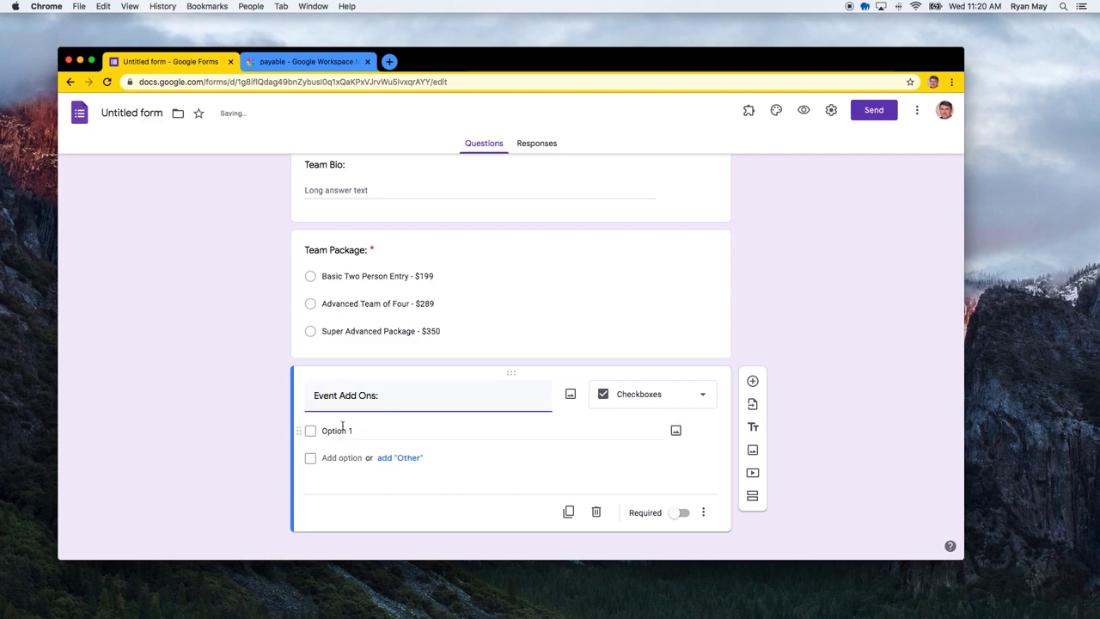
- Set the first checkbox option of Event Add Ons to "12 Pack of RedBull - $24.00"
{"action": "left_click", "coordinate": [340, 430]}
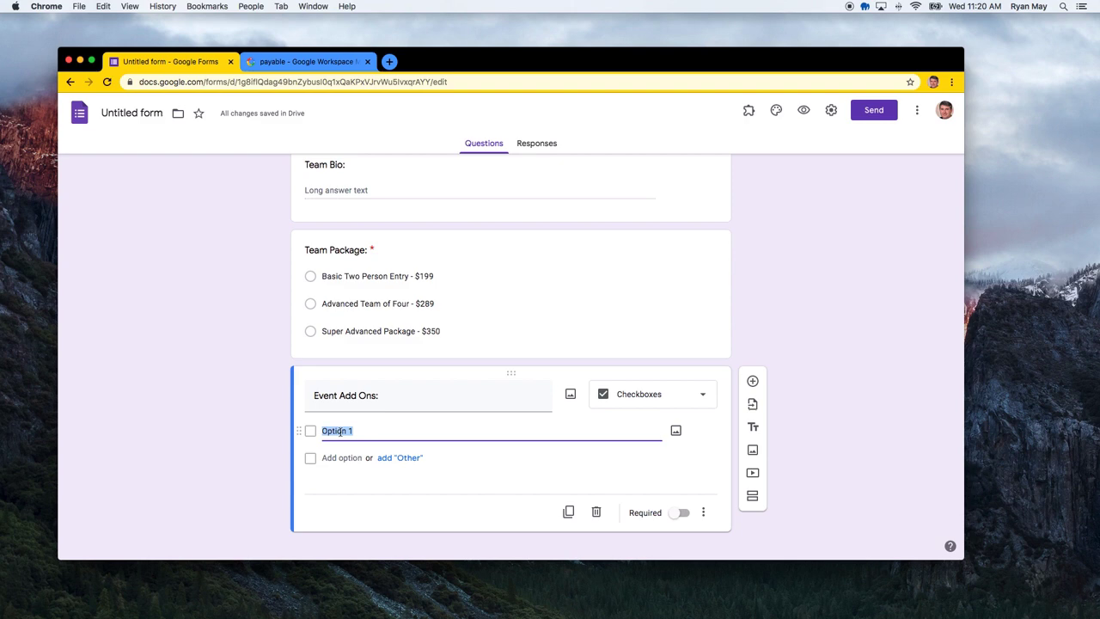
{"action": "type", "text": "Pack"}
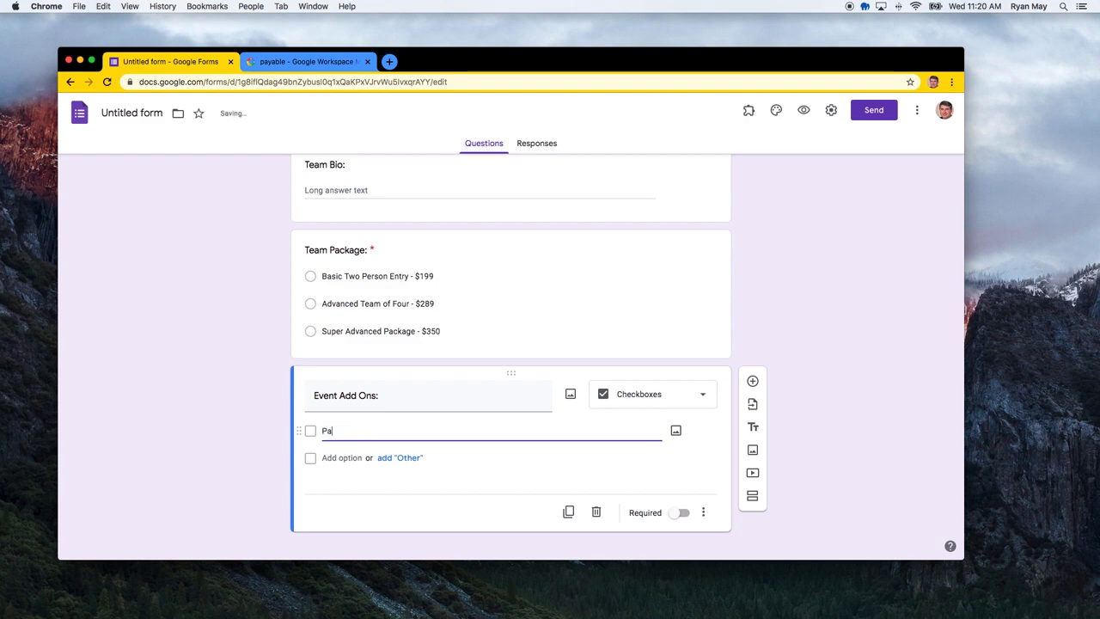
{"action": "key", "text": "BackSpace"}
{"action": "key", "text": "BackSpace"}
{"action": "type", "text": "12 Pack"}
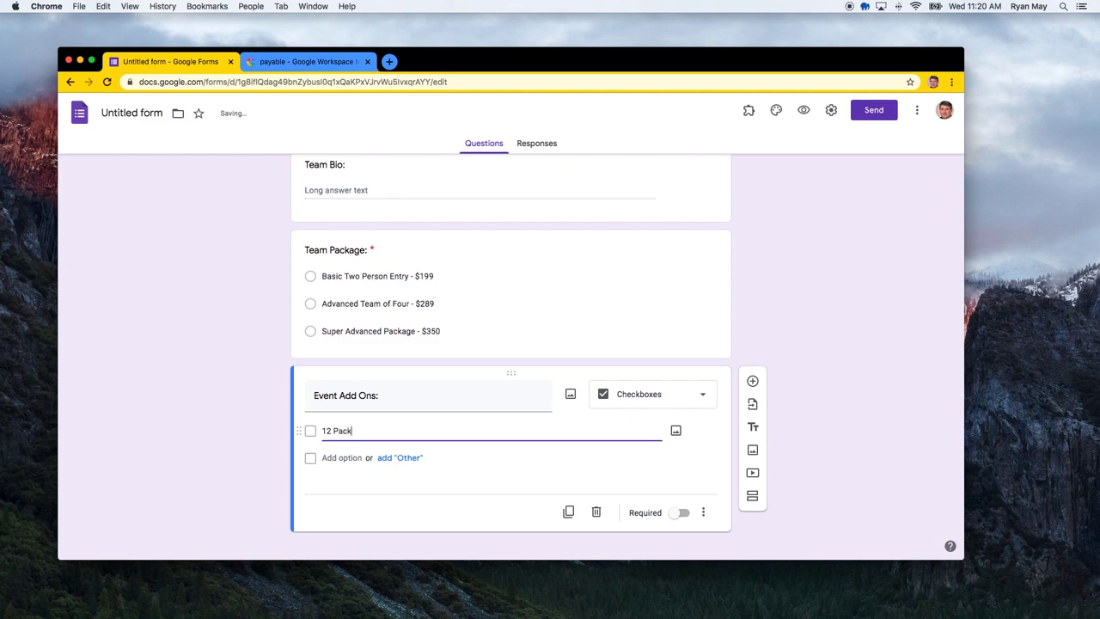
{"action": "type", "text": " of RedBull -"}
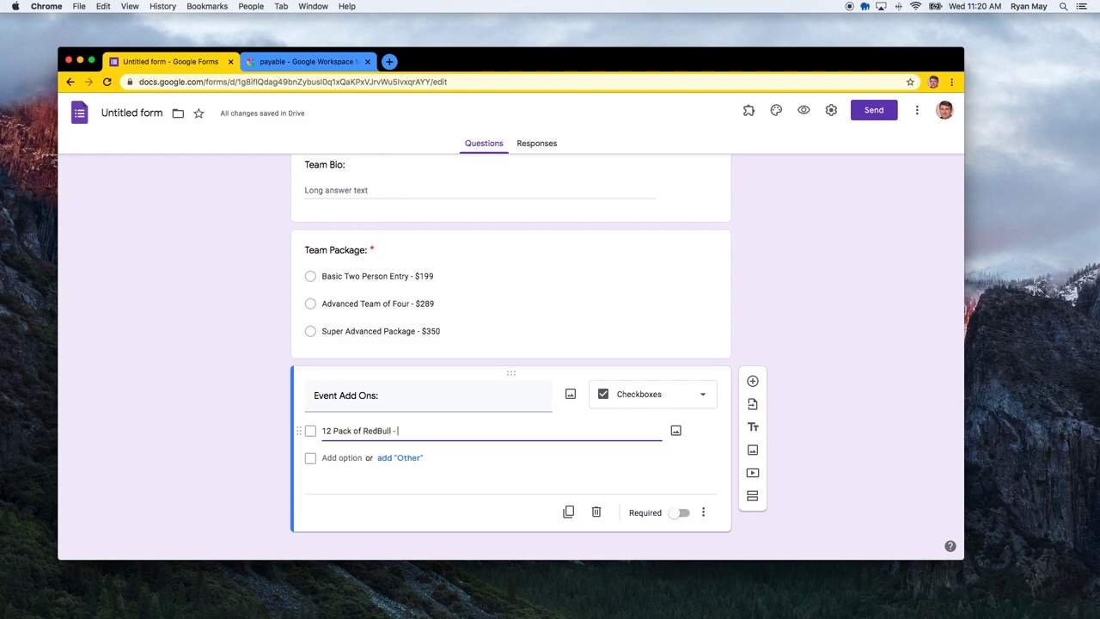
{"action": "type", "text": " $24.00"}
- Add "Sponsorship Signage 12x12 = $50.00" as the second option of Event Add Ons
{"action": "left_click", "coordinate": [336, 457]}
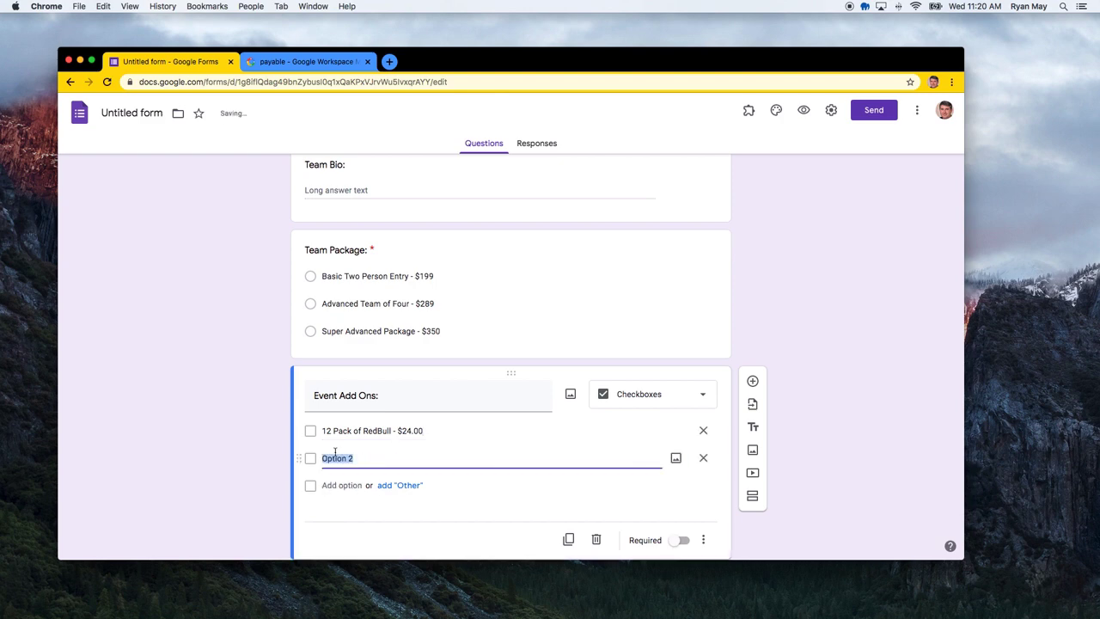
{"action": "type", "text": "Sponsodhi"}
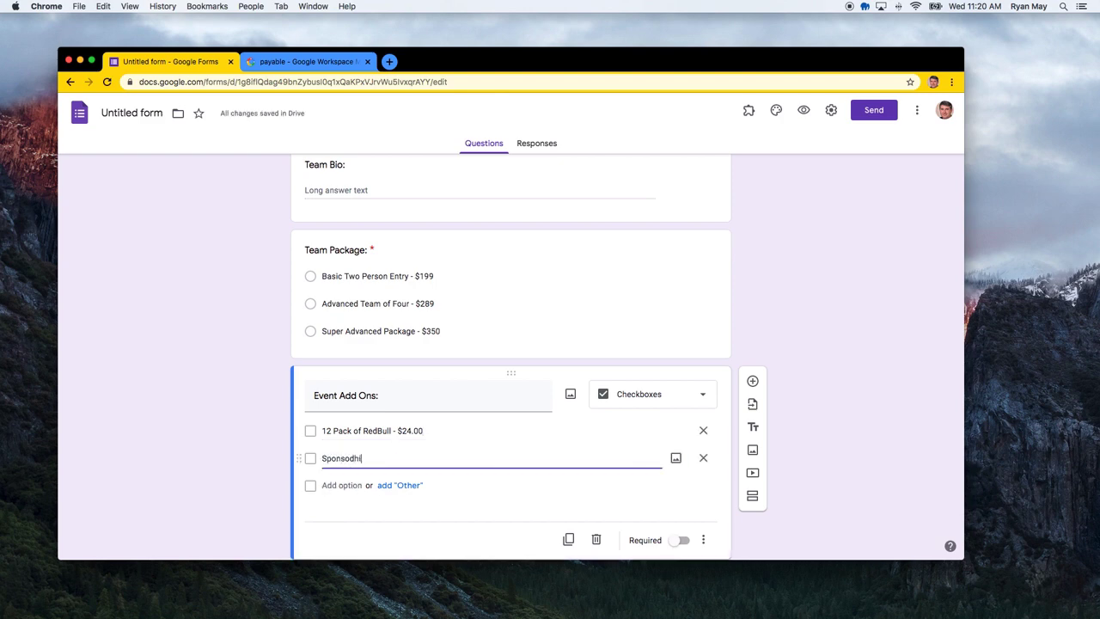
{"action": "key", "text": "BackSpace"}
{"action": "key", "text": "BackSpace"}
{"action": "key", "text": "BackSpace"}
{"action": "type", "text": "rship Signa"}
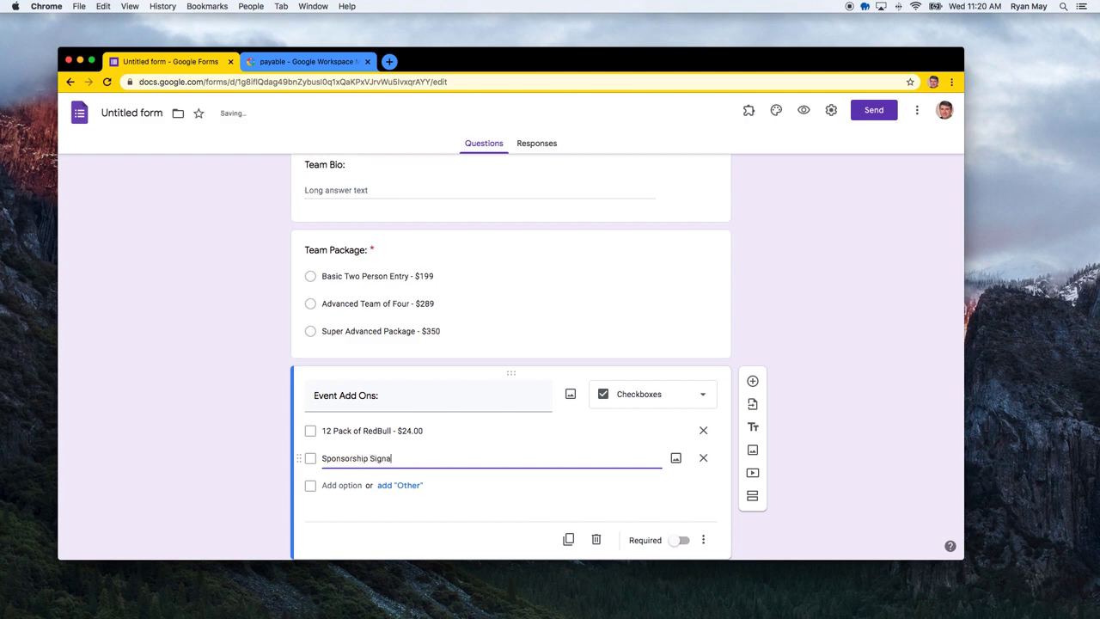
{"action": "type", "text": "ge 12x12 = $"}
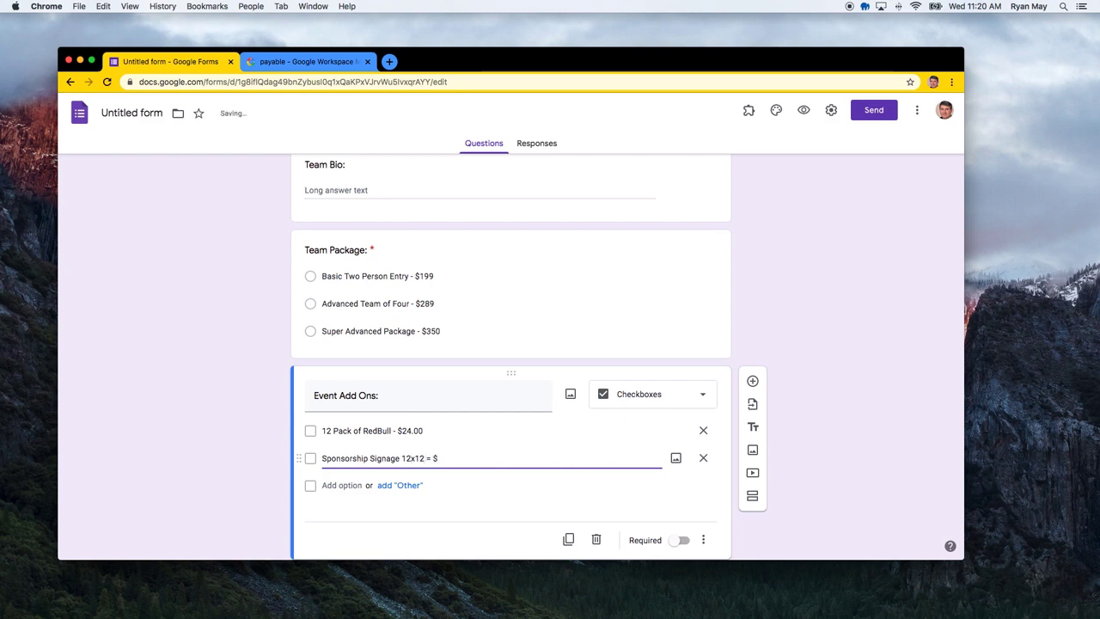
{"action": "type", "text": "50"}
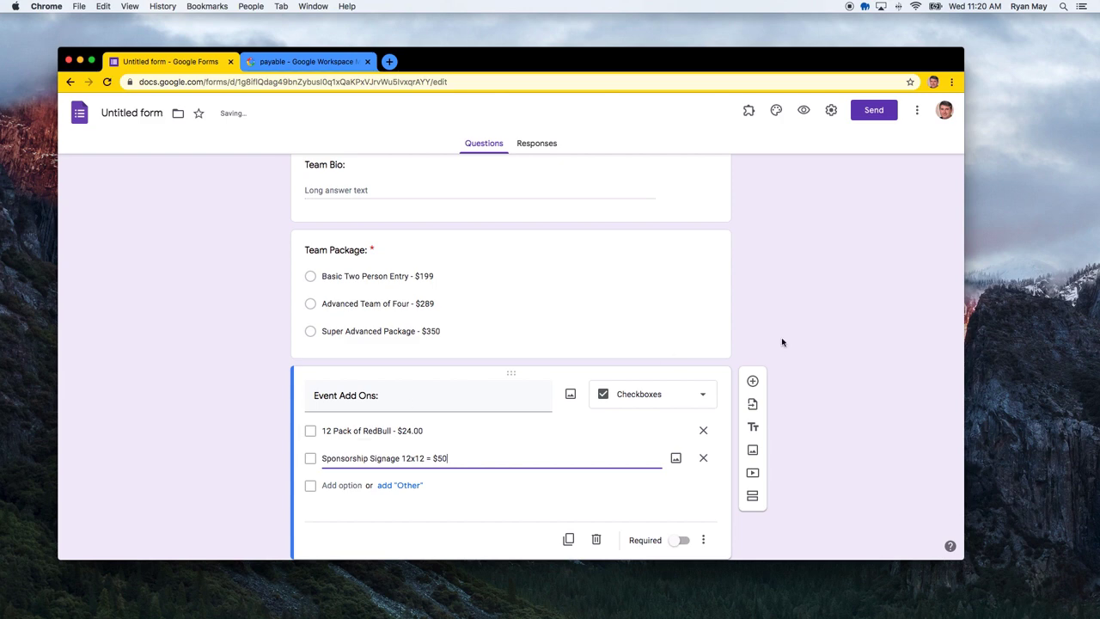
{"action": "type", "text": ".00"}
{"action": "left_click", "coordinate": [788, 357]}
- Add a dropdown question below Event Add Ons and title it "Guest Passes:"
{"action": "scroll", "coordinate": [654, 344], "scroll_direction": "down", "scroll_amount": 1}
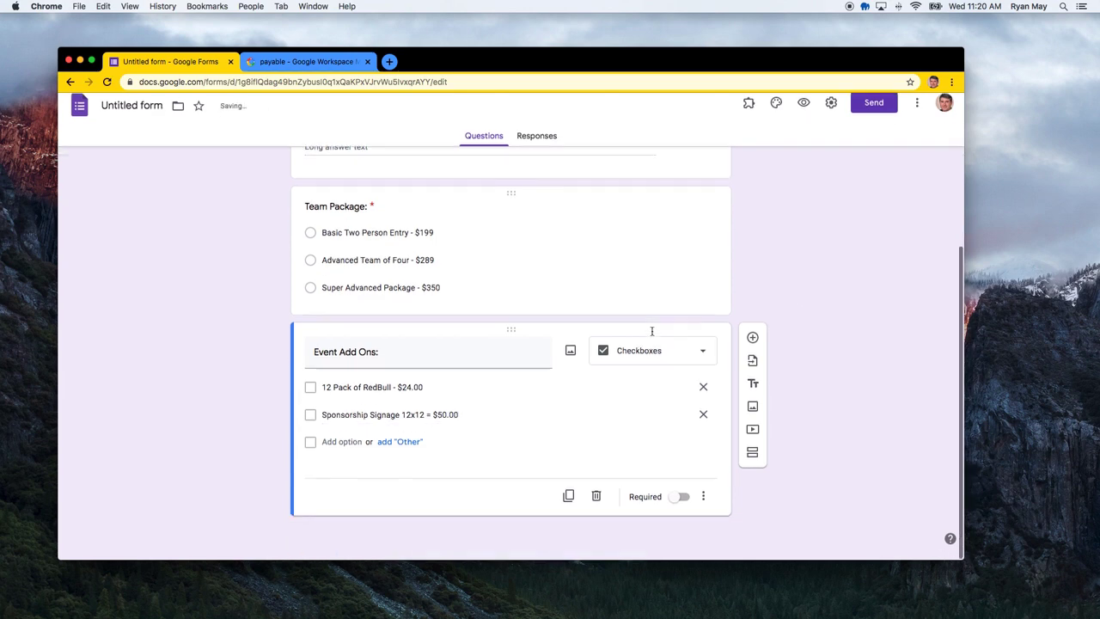
{"action": "left_click", "coordinate": [753, 345]}
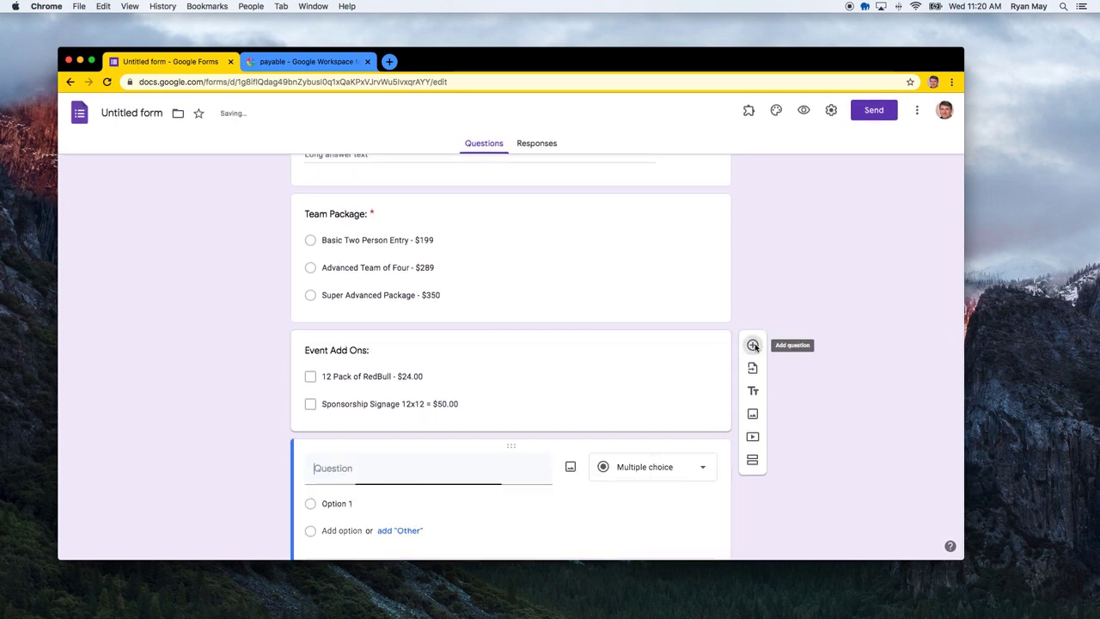
{"action": "left_click", "coordinate": [663, 397]}
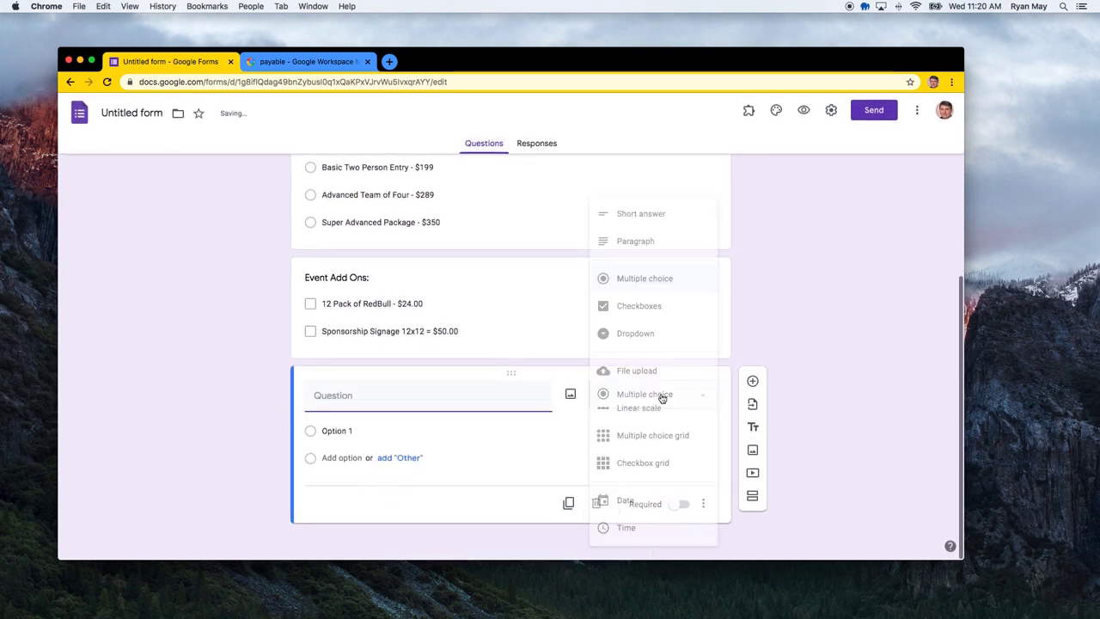
{"action": "left_click", "coordinate": [640, 333]}
{"action": "left_click", "coordinate": [453, 395]}
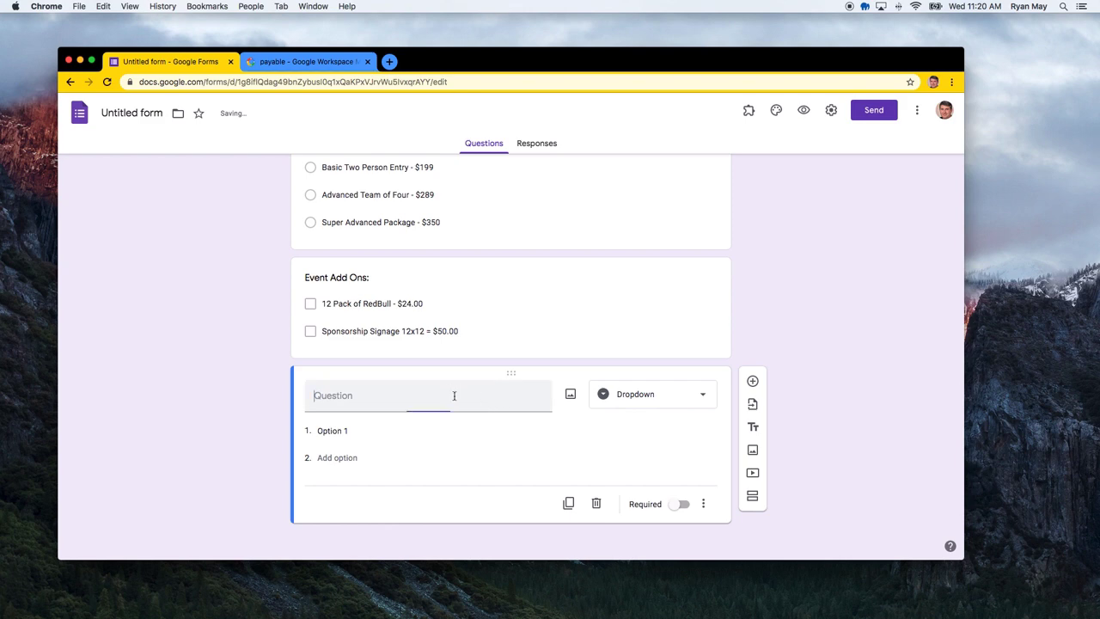
{"action": "type", "text": "G"}
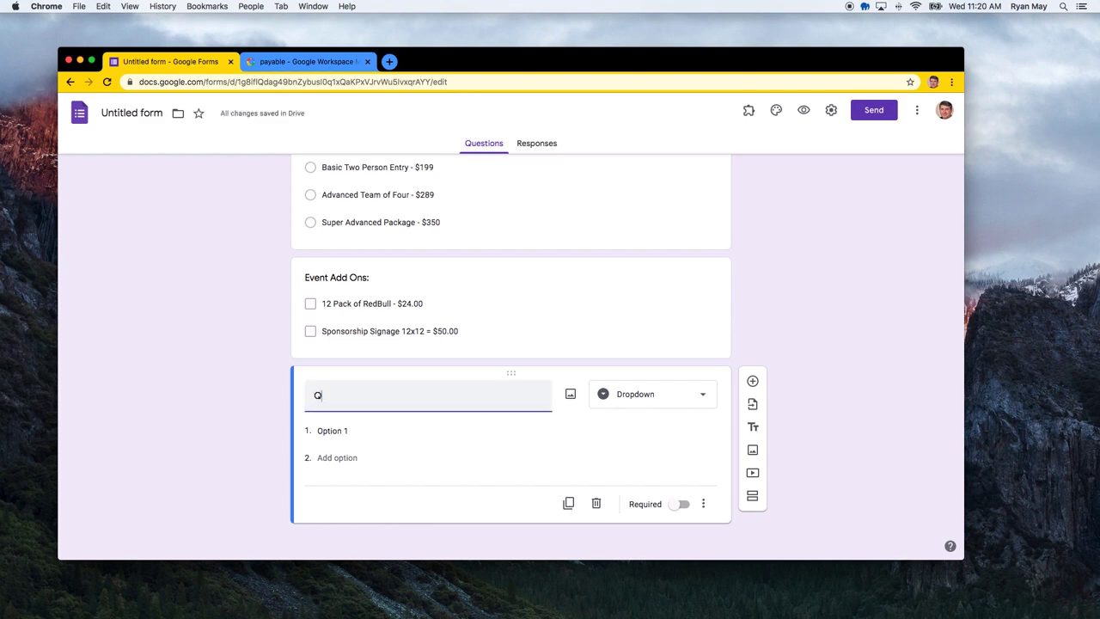
{"action": "type", "text": "uest Passes"}
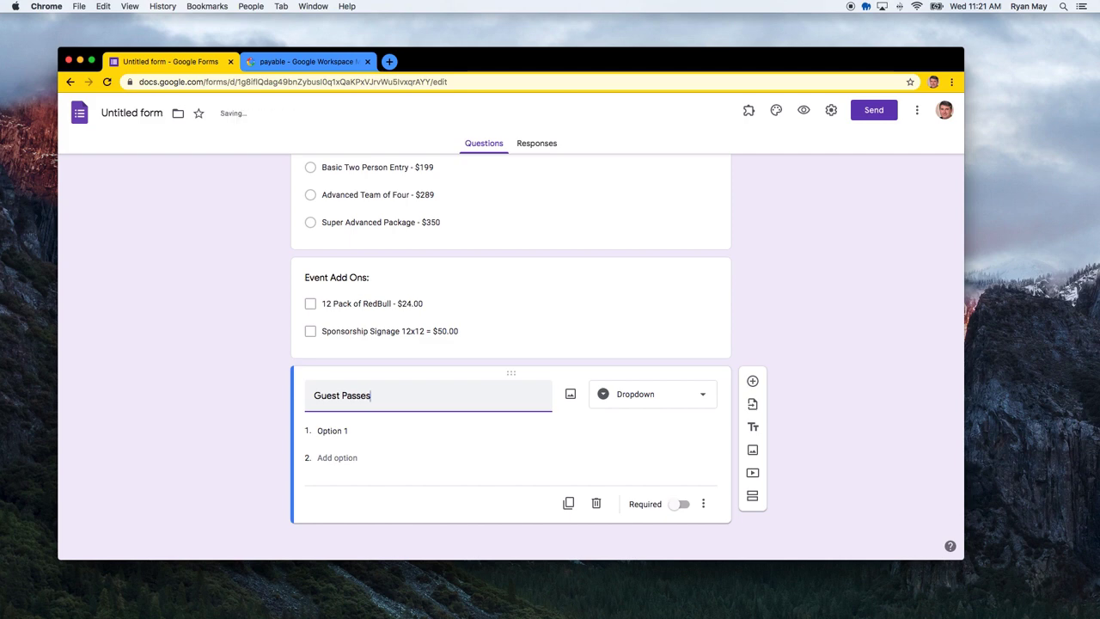
{"action": "type", "text": ":"}
- Set the first option of the Guest Passes dropdown to "Guest Pass (Quantity 1) - $10"
{"action": "left_click", "coordinate": [328, 431]}
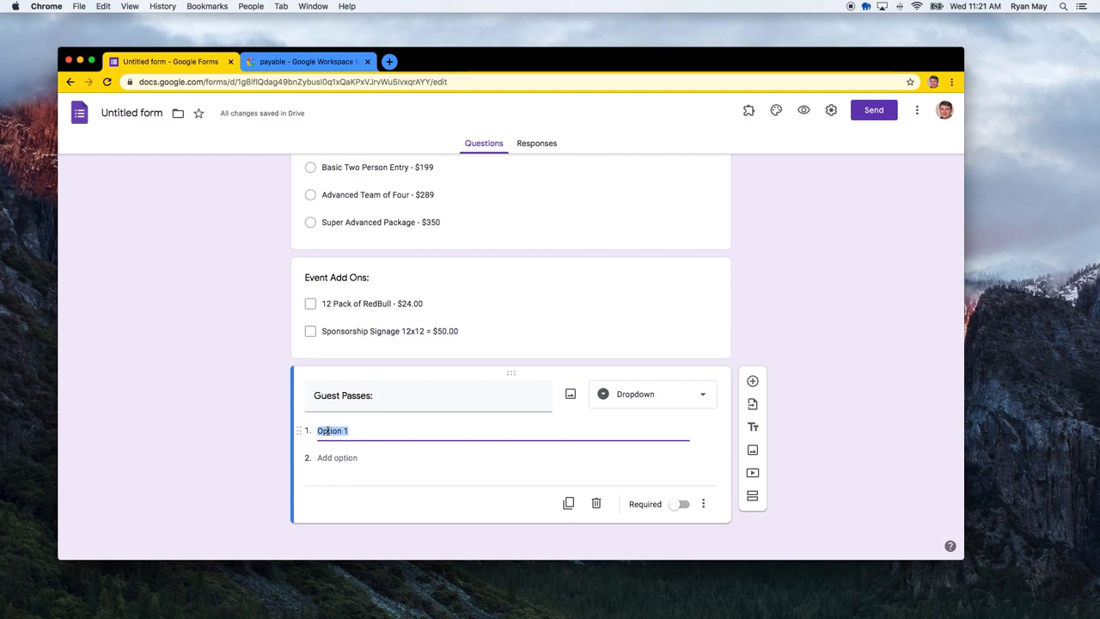
{"action": "type", "text": "Guest Pass"}
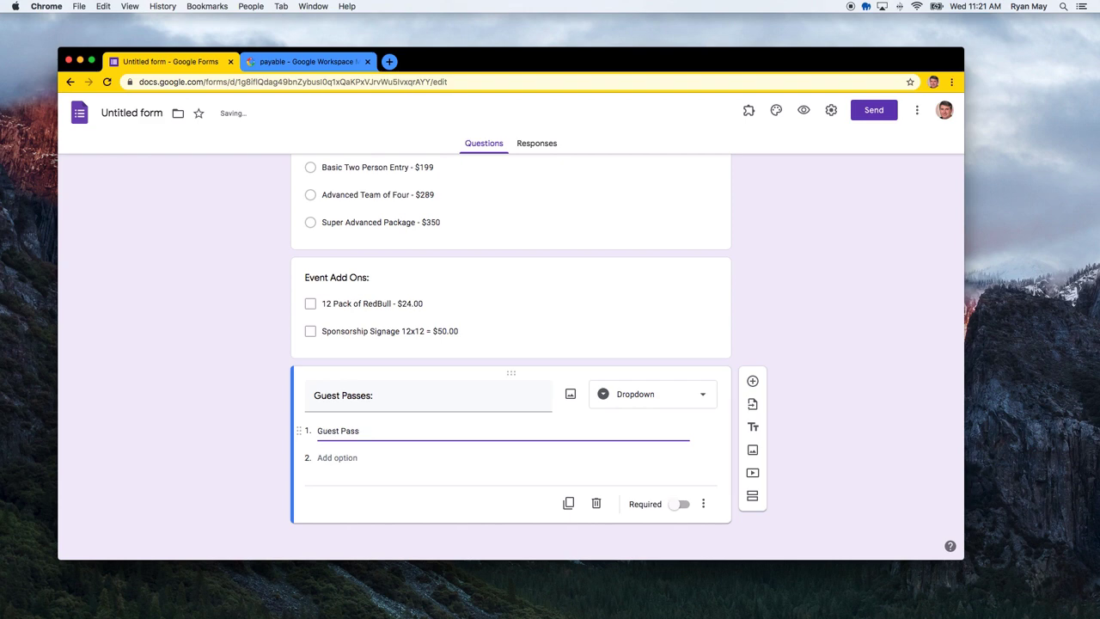
{"action": "type", "text": "s()"}
{"action": "type", "text": "Quantity 1"}
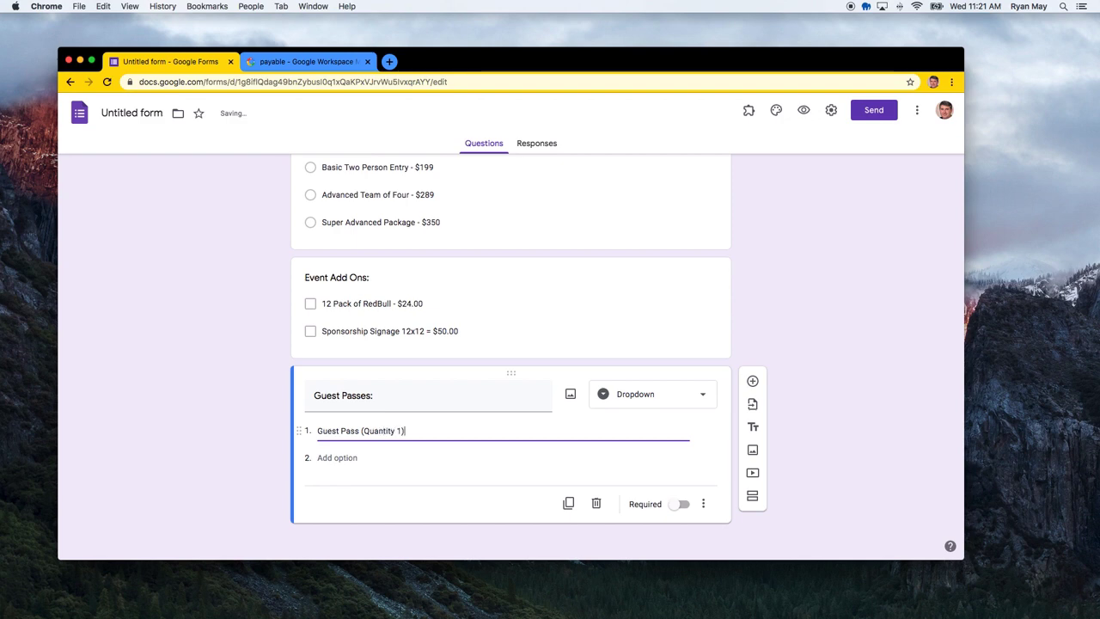
{"action": "type", "text": "10"}
- Copy the first Guest Passes option into the second one and change it to "Guest Pass (Quantity 2) - $20"
{"action": "key", "text": "super+a"}
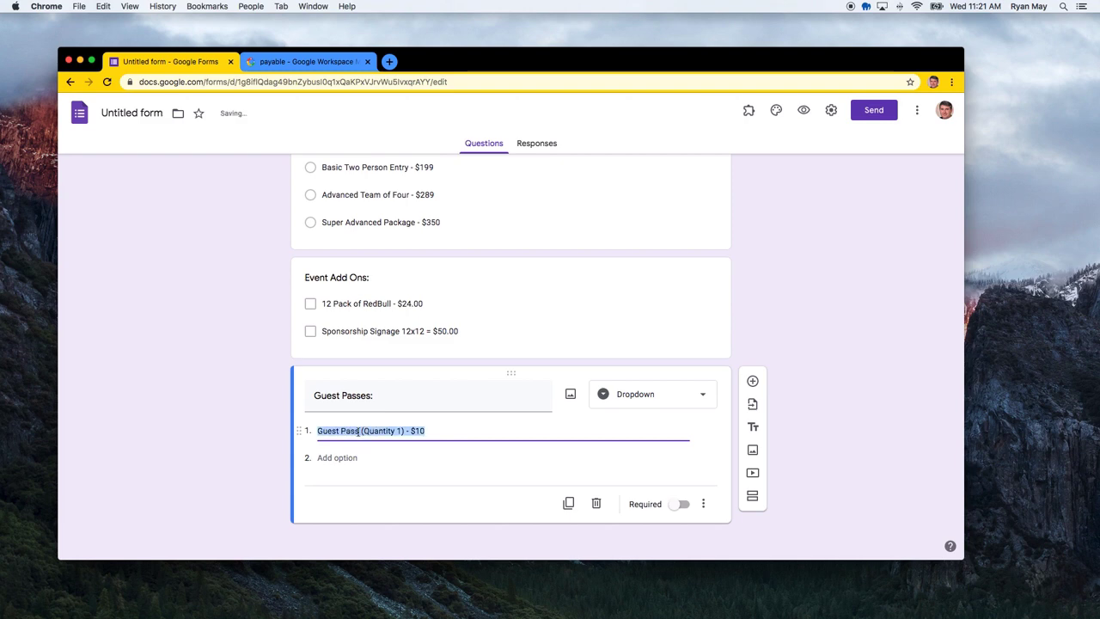
{"action": "key", "text": "super+c"}
{"action": "left_click", "coordinate": [348, 457]}
{"action": "key", "text": "super+v"}
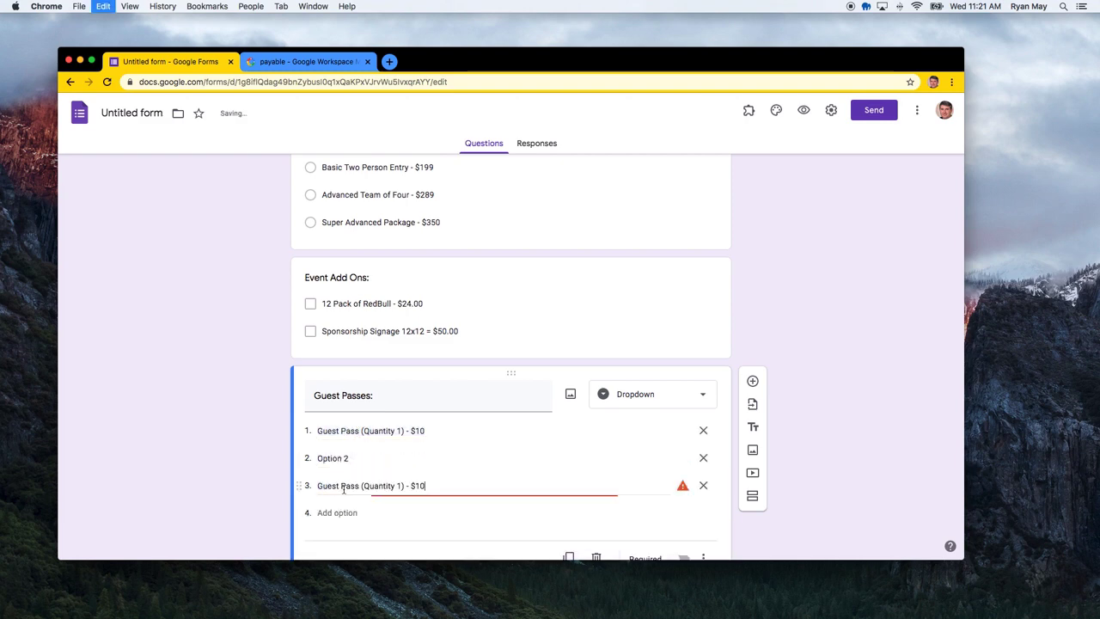
{"action": "left_click", "coordinate": [355, 458]}
{"action": "key", "text": "super+v"}
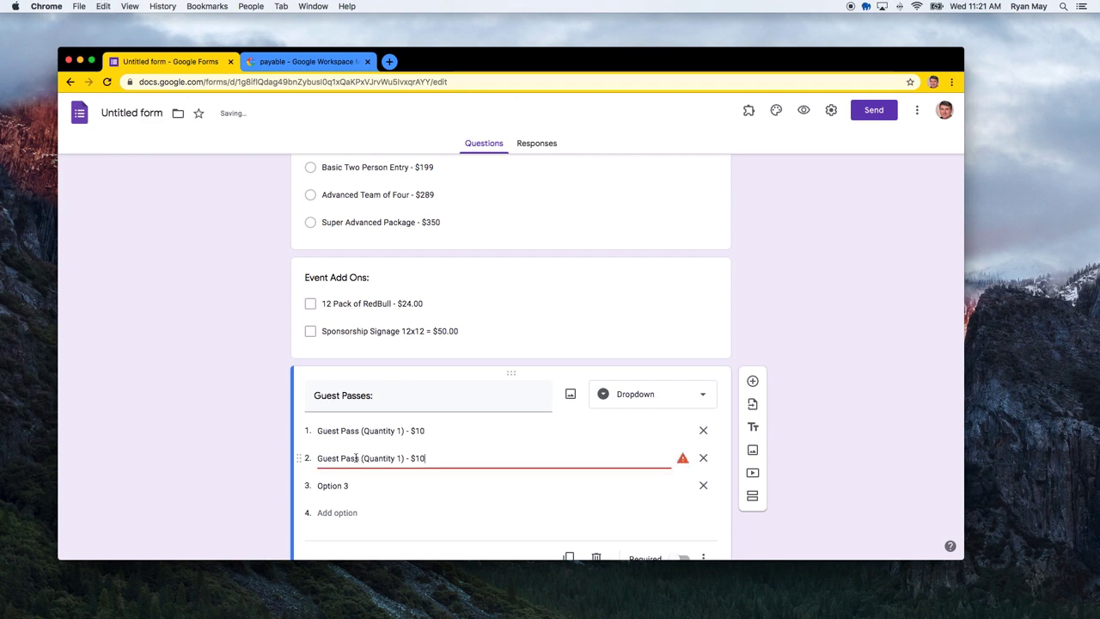
{"action": "double_click", "coordinate": [400, 458]}
{"action": "type", "text": "2"}
- Paste the copied text as the third Guest Passes option and change it to "Guest Pass (Quantity 3) - $30"
{"action": "left_click", "coordinate": [388, 494]}
{"action": "key", "text": "super+v"}
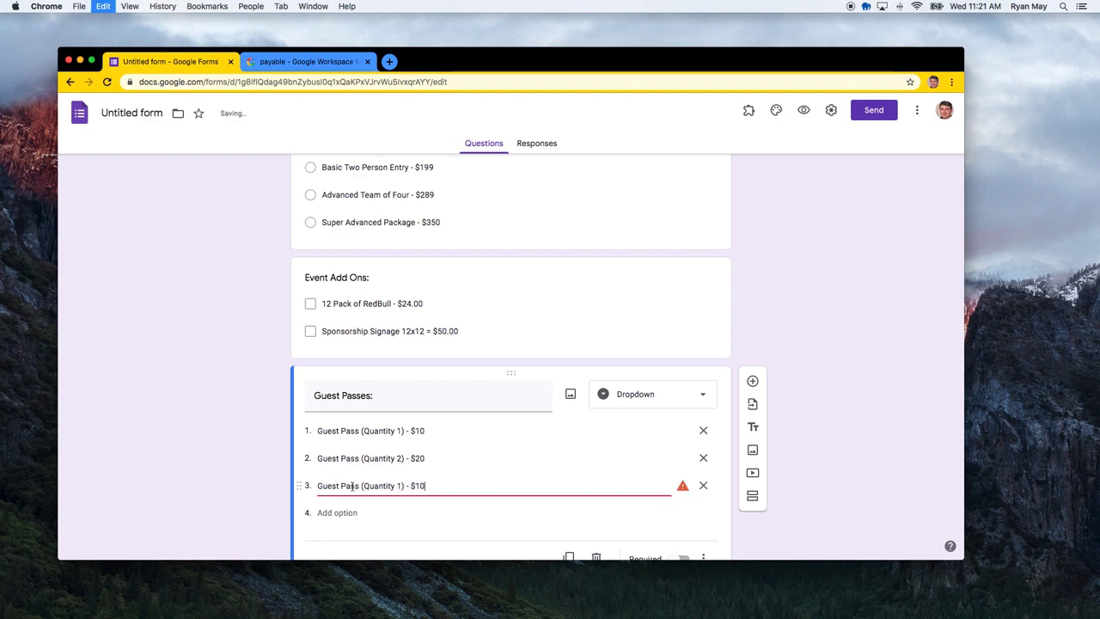
{"action": "double_click", "coordinate": [400, 485]}
{"action": "type", "text": "3"}
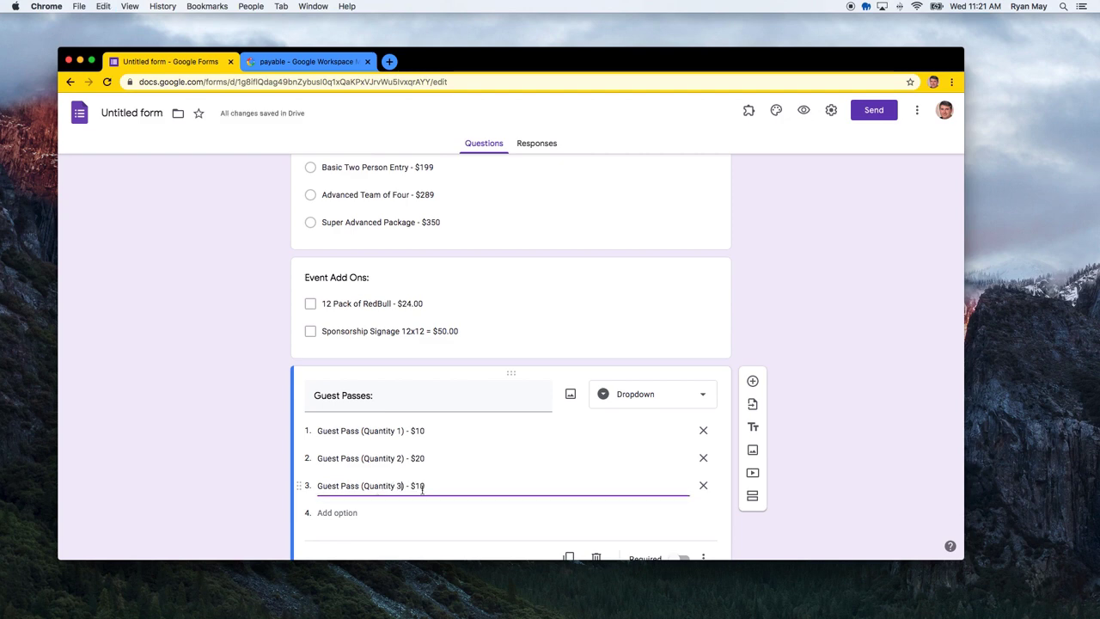
{"action": "left_click", "coordinate": [418, 485]}
{"action": "key", "text": "BackSpace"}
{"action": "type", "text": "3"}
- Add a fourth Guest Passes option from the copied text and change it to "Guest Pass (Quantity 4) - $40"
{"action": "left_click", "coordinate": [332, 513]}
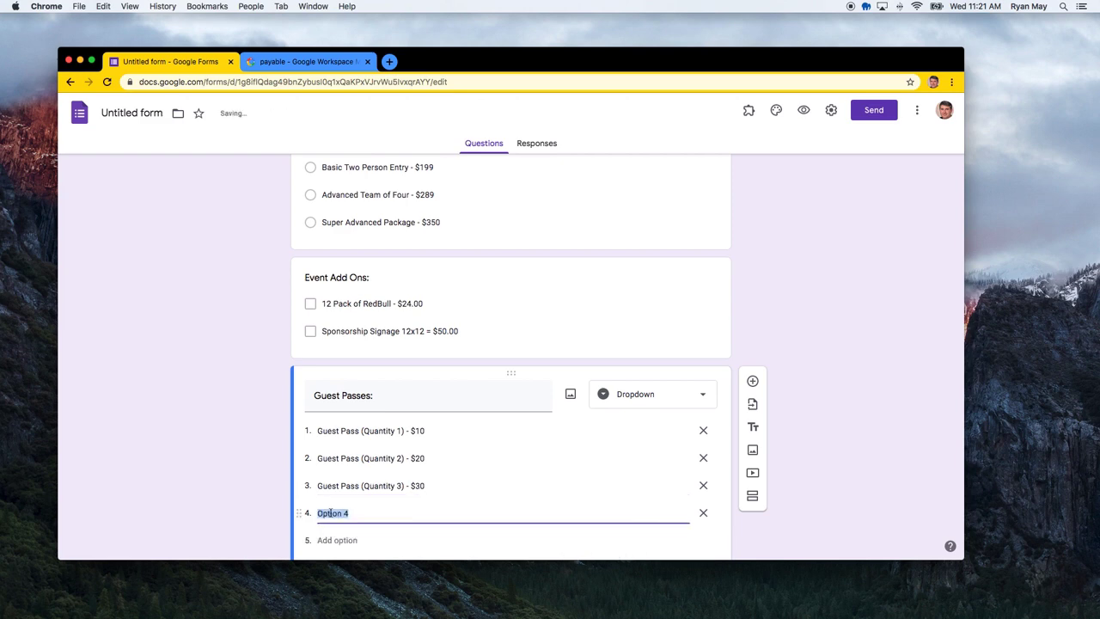
{"action": "key", "text": "super+v"}
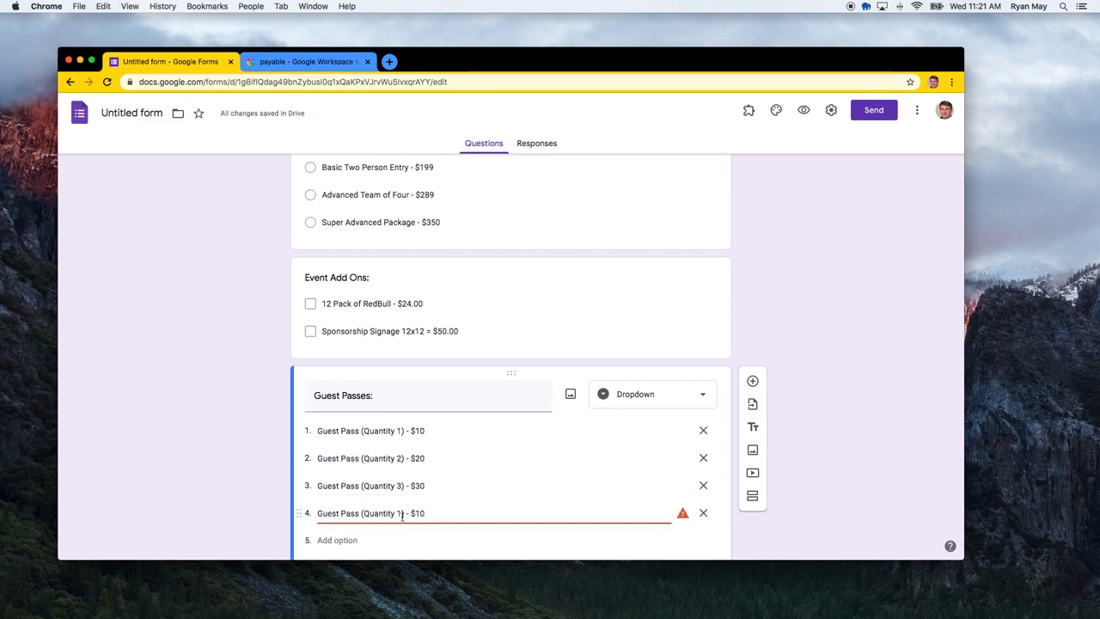
{"action": "double_click", "coordinate": [400, 513]}
{"action": "type", "text": "4"}
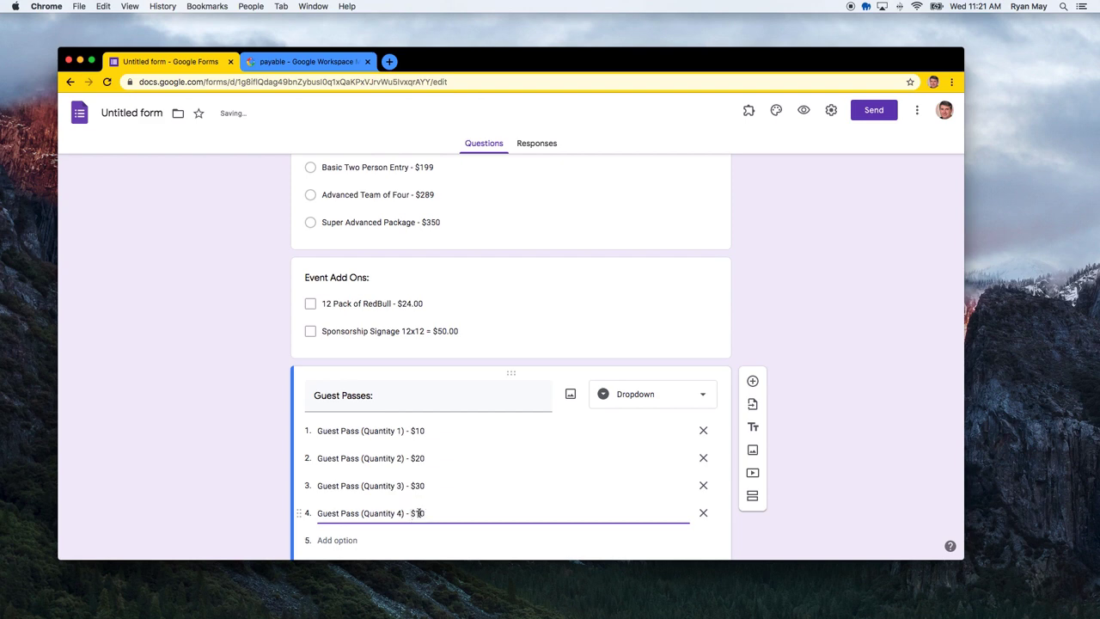
- Add a fifth Guest Passes option from the copied text and change it to "Guest Pass (Quantity 5) - $50"
{"action": "scroll", "coordinate": [430, 481], "scroll_direction": "down", "scroll_amount": 2}
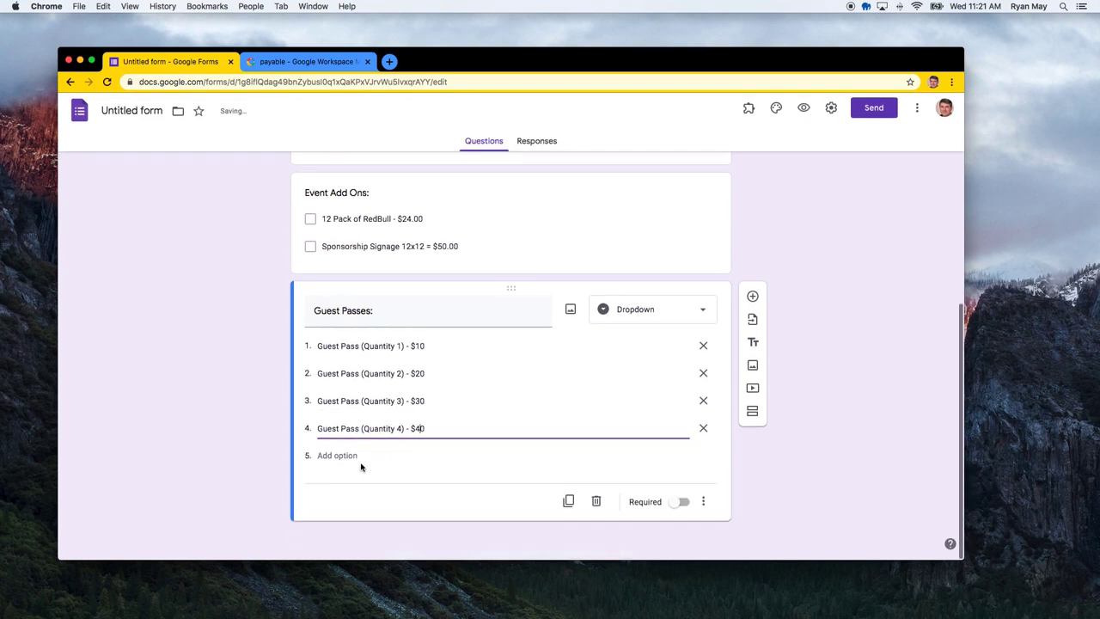
{"action": "left_click", "coordinate": [339, 456]}
{"action": "key", "text": "super+v"}
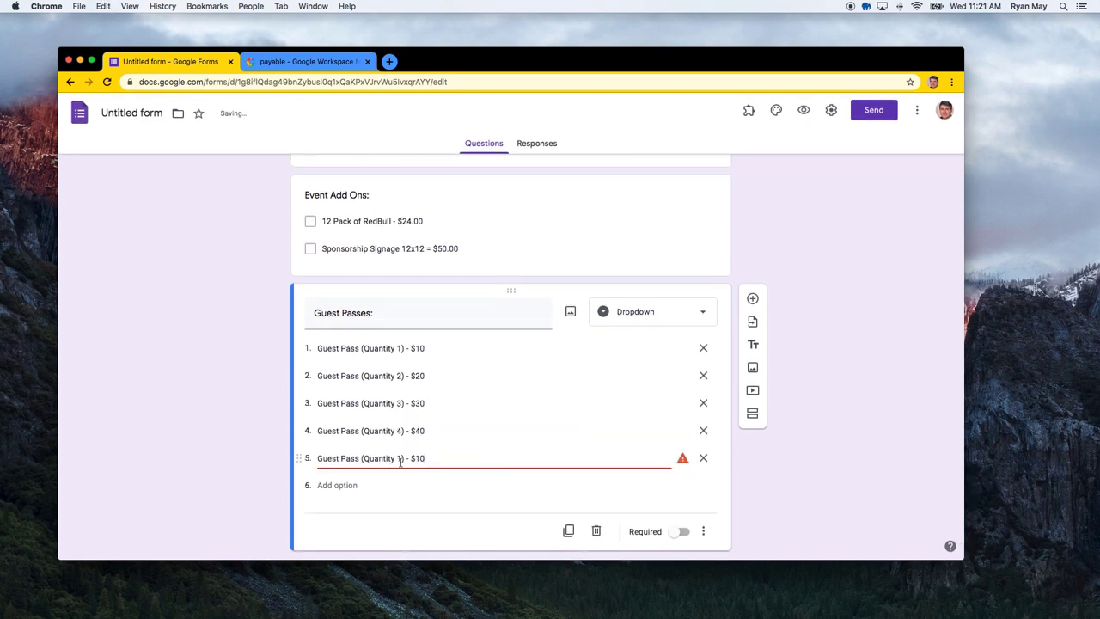
{"action": "double_click", "coordinate": [401, 459]}
{"action": "type", "text": "5"}
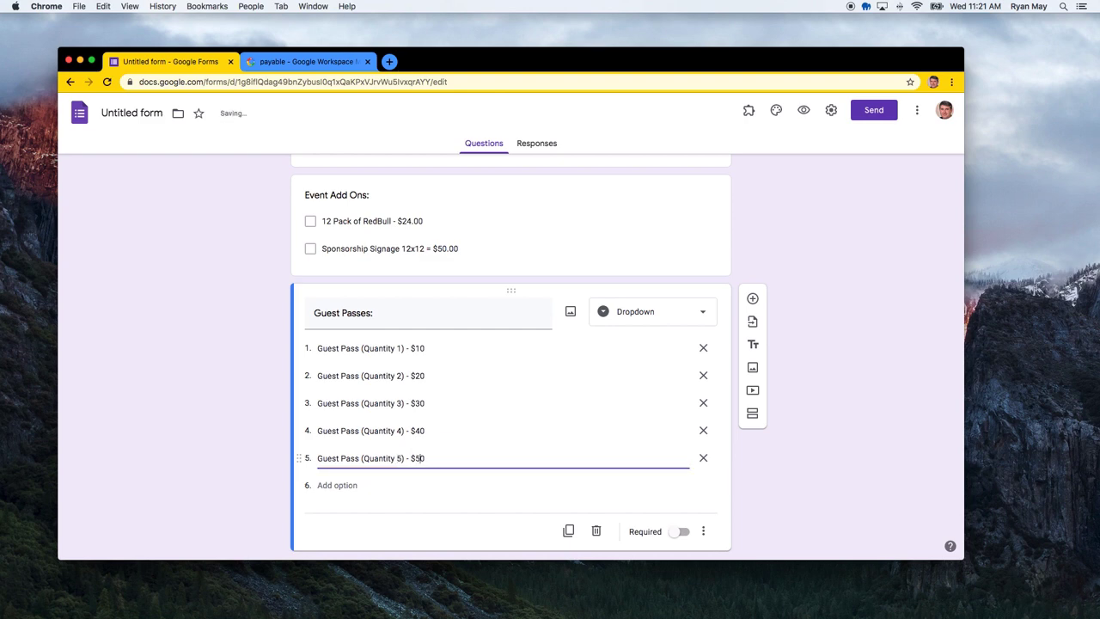
{"action": "left_click", "coordinate": [422, 527]}
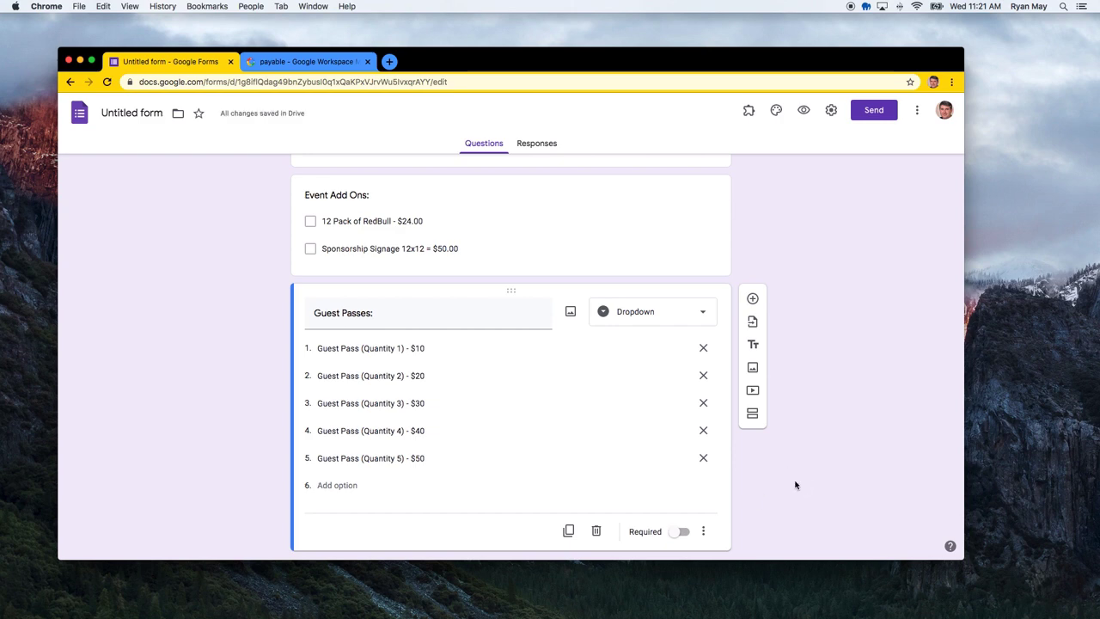
{"action": "scroll", "coordinate": [808, 247], "scroll_direction": "up", "scroll_amount": 10}
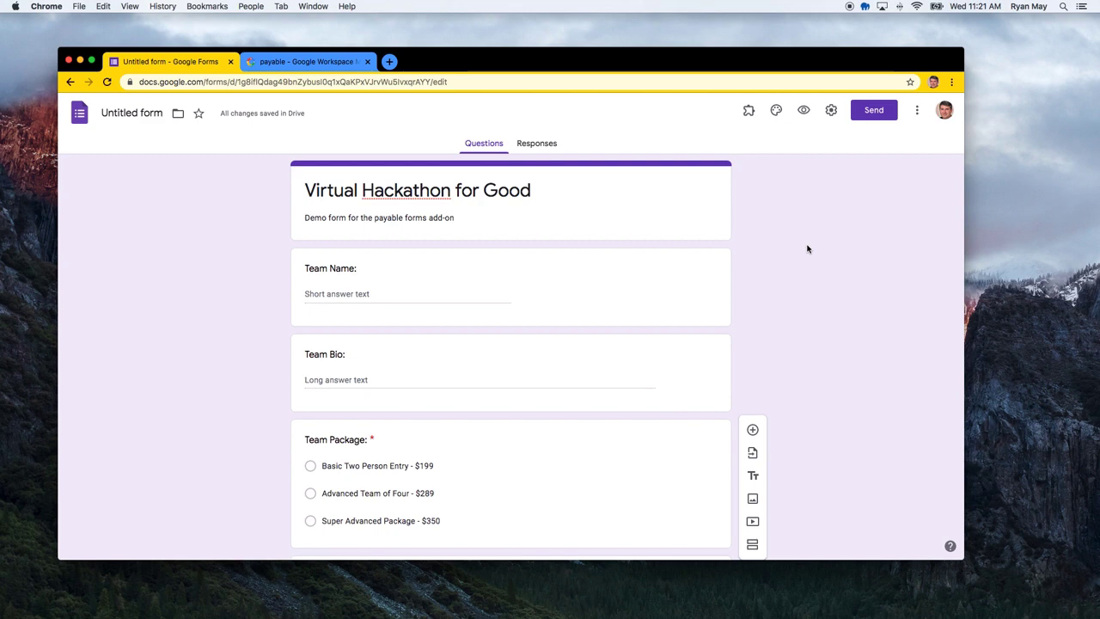
- Make the Team Name question required
{"action": "scroll", "coordinate": [795, 396], "scroll_direction": "down", "scroll_amount": 8}
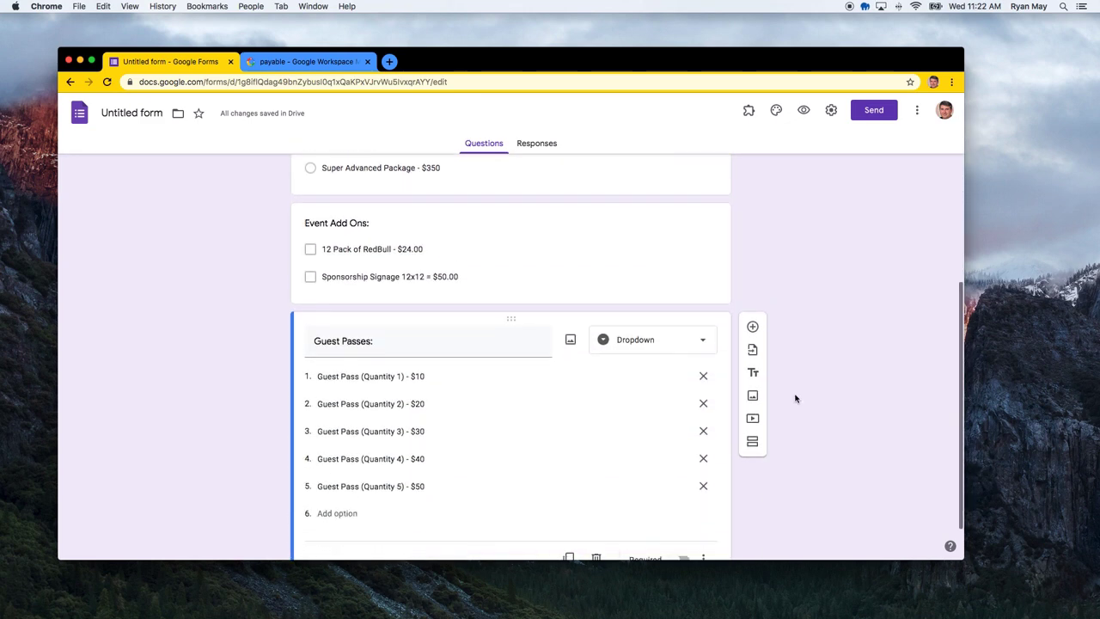
{"action": "scroll", "coordinate": [795, 395], "scroll_direction": "down", "scroll_amount": 1}
{"action": "scroll", "coordinate": [795, 396], "scroll_direction": "up", "scroll_amount": 1}
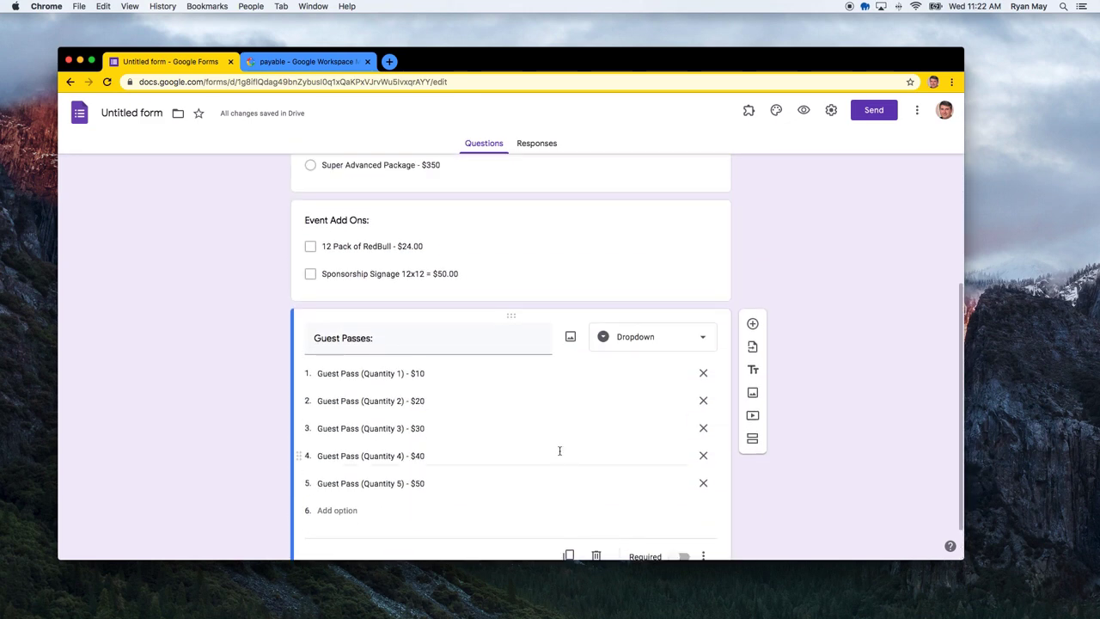
{"action": "scroll", "coordinate": [550, 443], "scroll_direction": "up", "scroll_amount": 3}
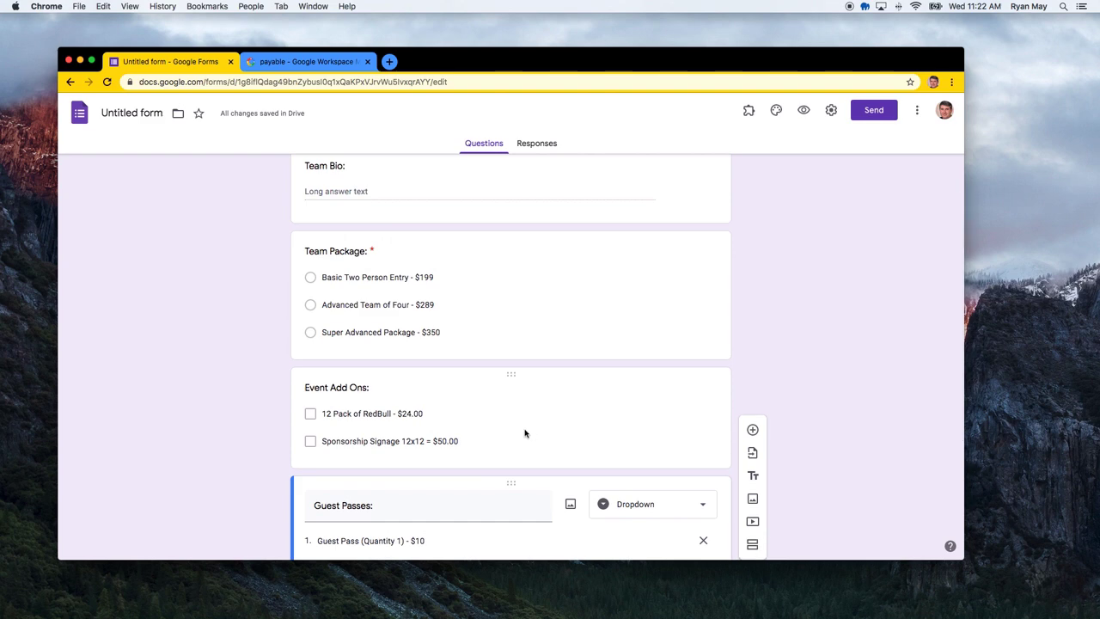
{"action": "scroll", "coordinate": [526, 432], "scroll_direction": "up", "scroll_amount": 3}
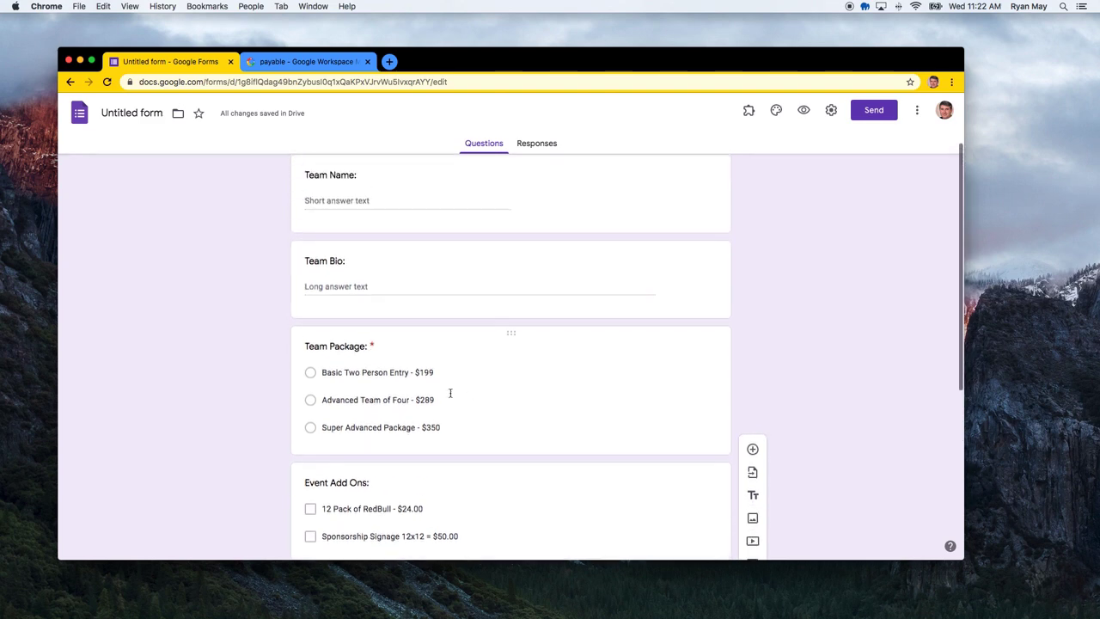
{"action": "scroll", "coordinate": [523, 371], "scroll_direction": "up", "scroll_amount": 2}
{"action": "left_click", "coordinate": [624, 256]}
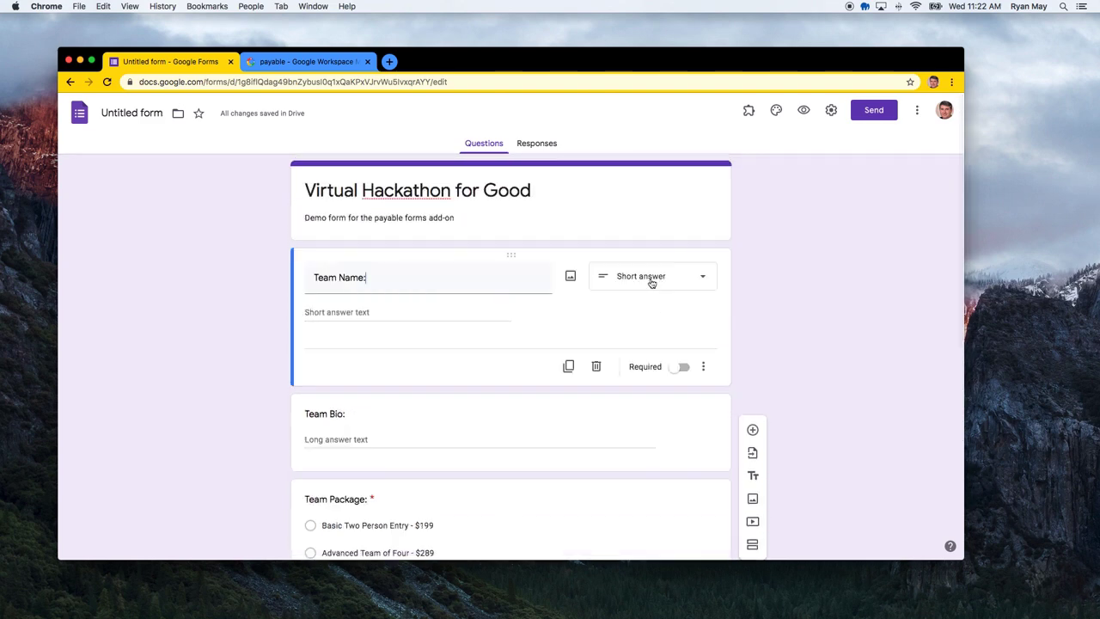
{"action": "left_click", "coordinate": [676, 371]}
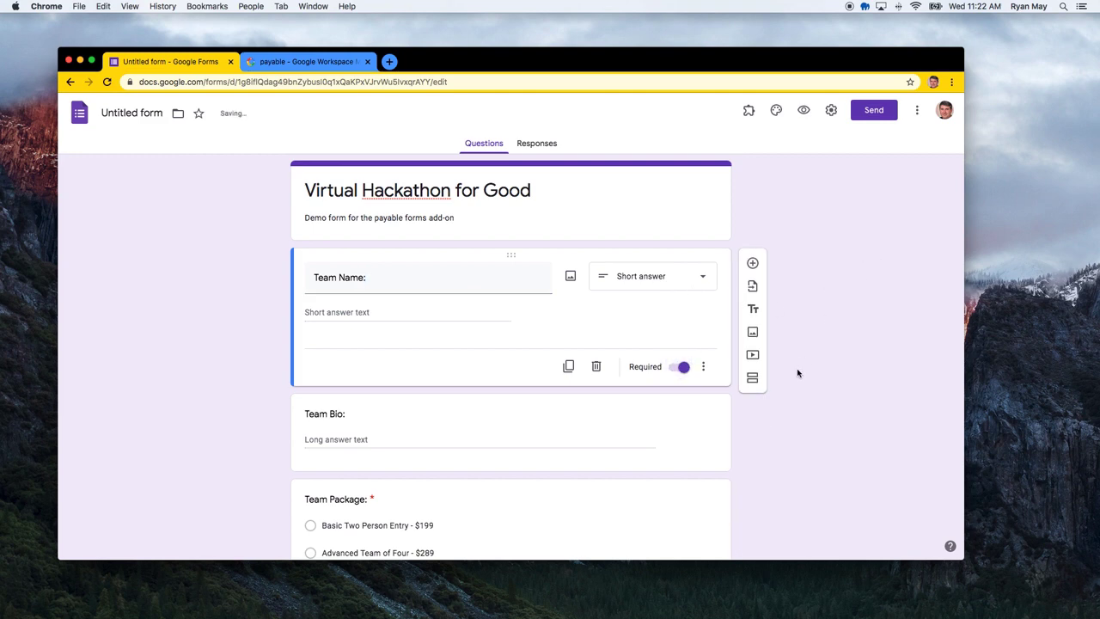
- Insert the photo of people socialising in a lounge, from the Night out themes, as the form's header image
{"action": "left_click", "coordinate": [777, 113]}
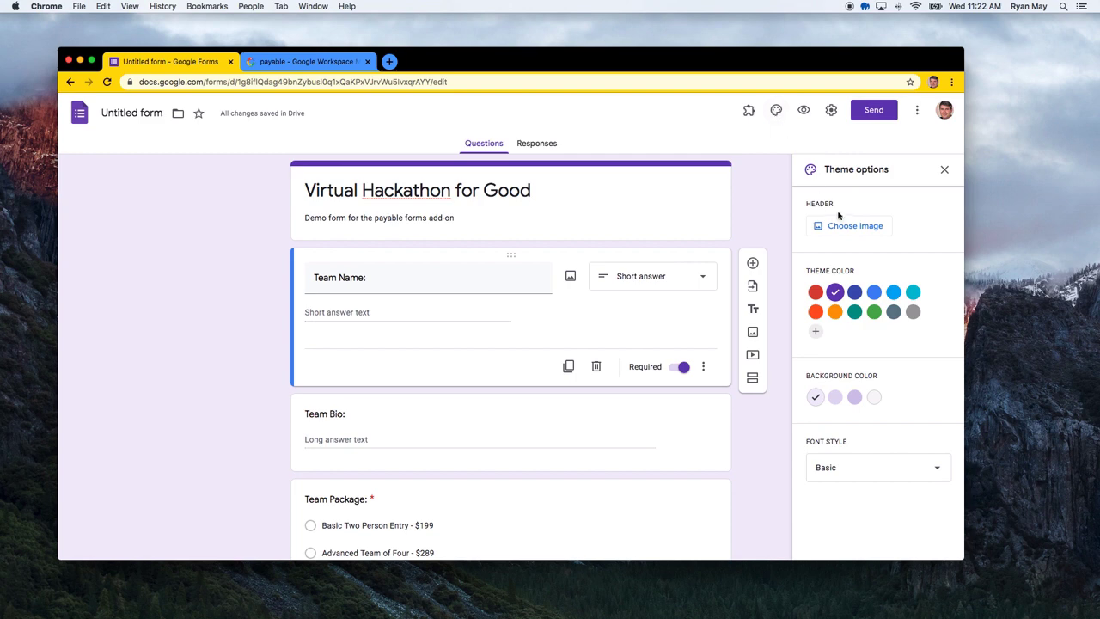
{"action": "left_click", "coordinate": [841, 226]}
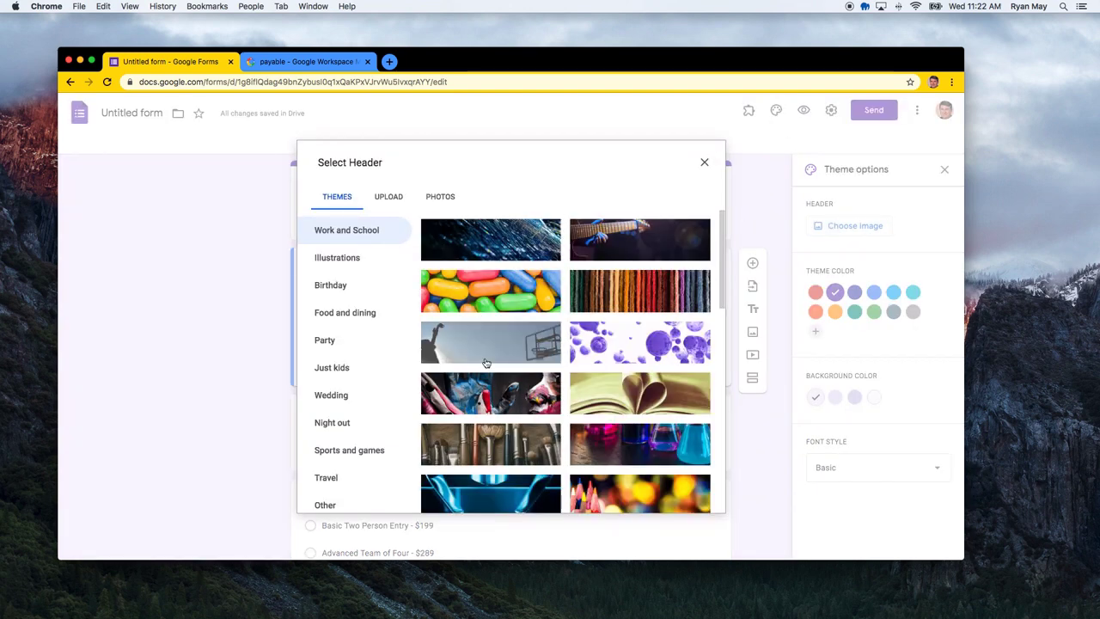
{"action": "scroll", "coordinate": [490, 396], "scroll_direction": "down", "scroll_amount": 10}
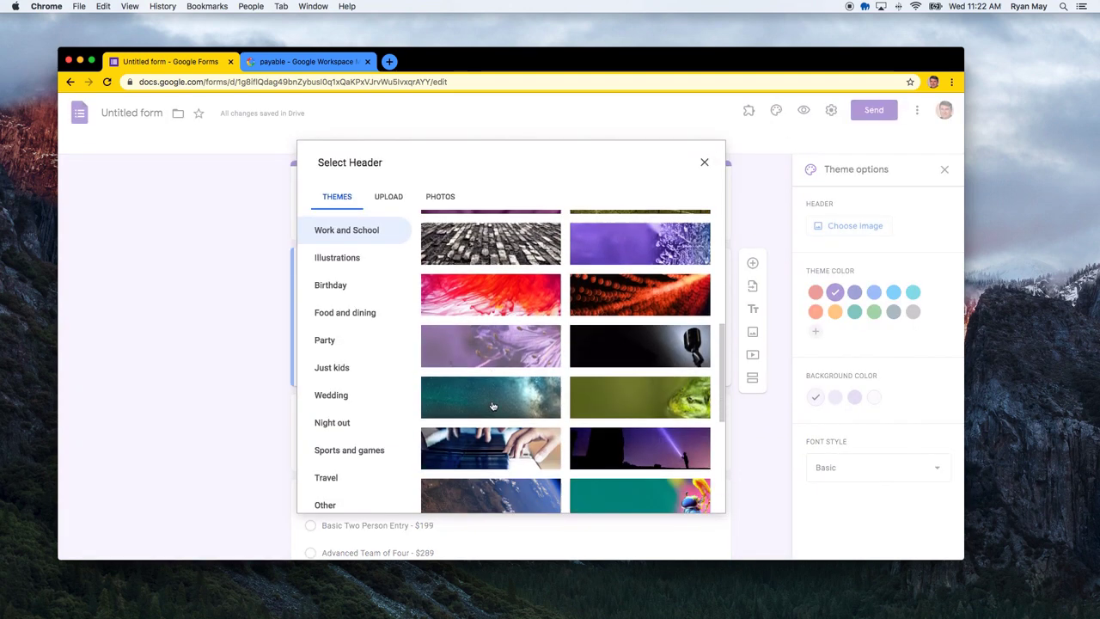
{"action": "scroll", "coordinate": [493, 406], "scroll_direction": "down", "scroll_amount": 6}
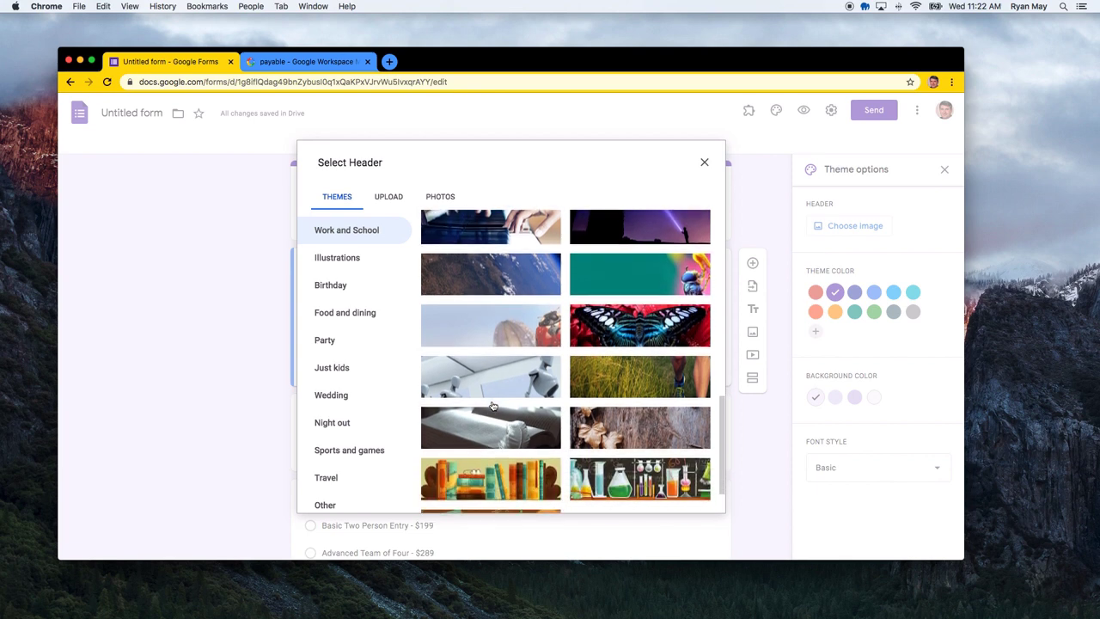
{"action": "scroll", "coordinate": [493, 405], "scroll_direction": "down", "scroll_amount": 3}
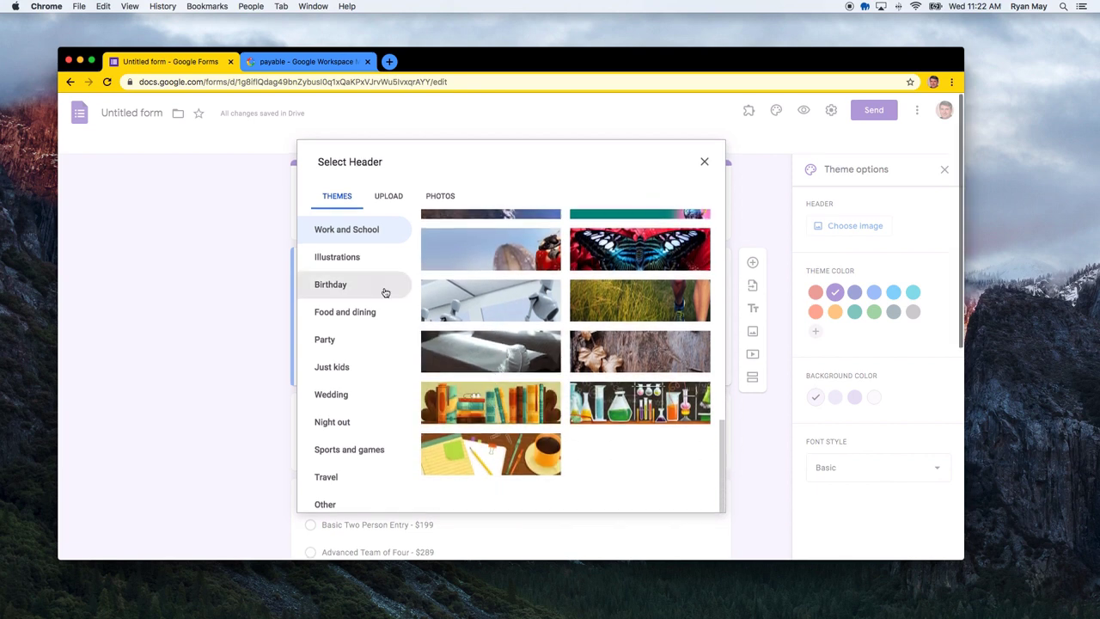
{"action": "left_click", "coordinate": [339, 342]}
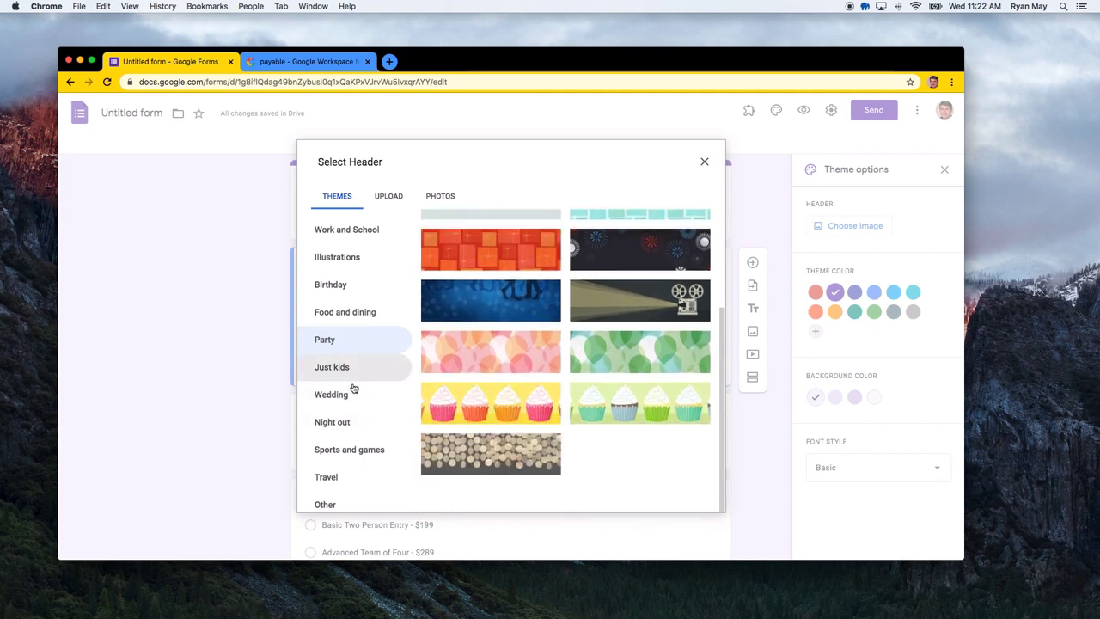
{"action": "left_click", "coordinate": [352, 393]}
{"action": "left_click", "coordinate": [347, 423]}
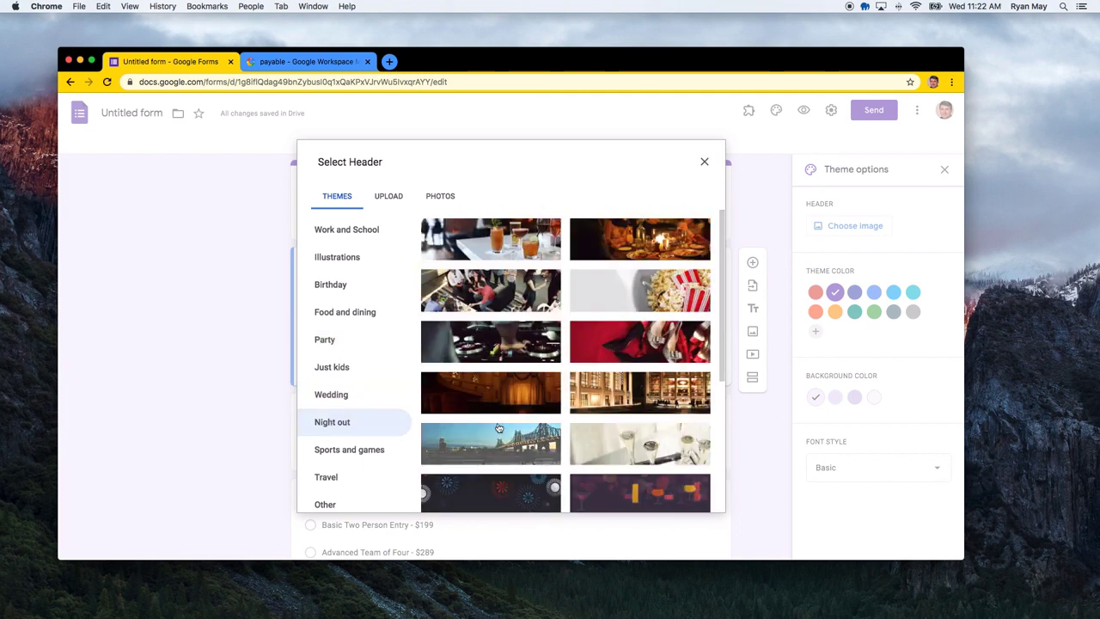
{"action": "left_click", "coordinate": [495, 278]}
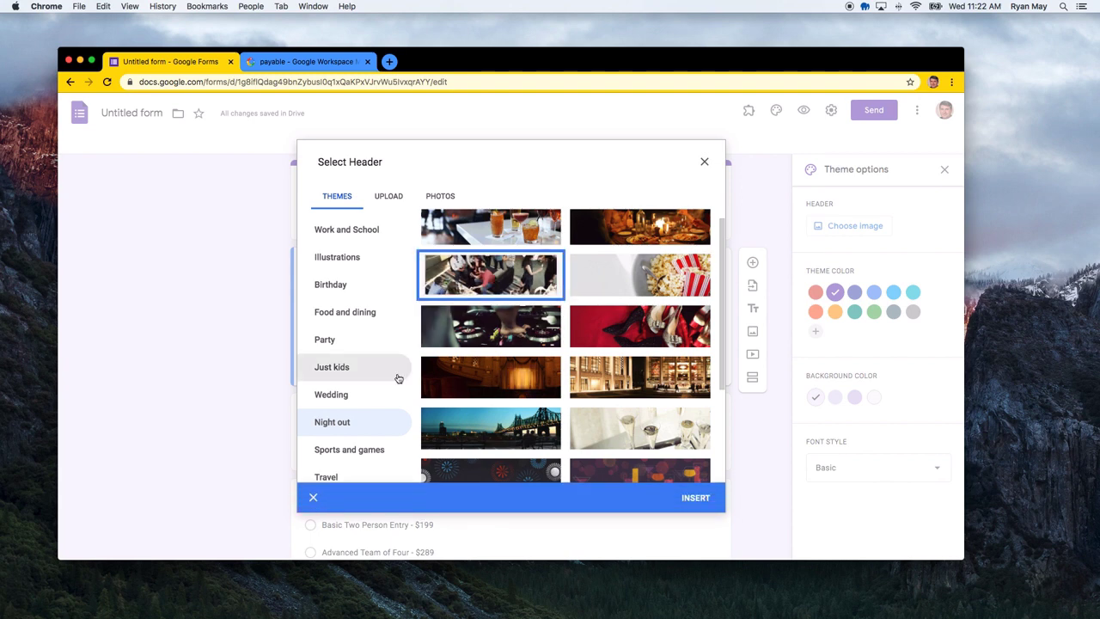
{"action": "left_click", "coordinate": [696, 496]}
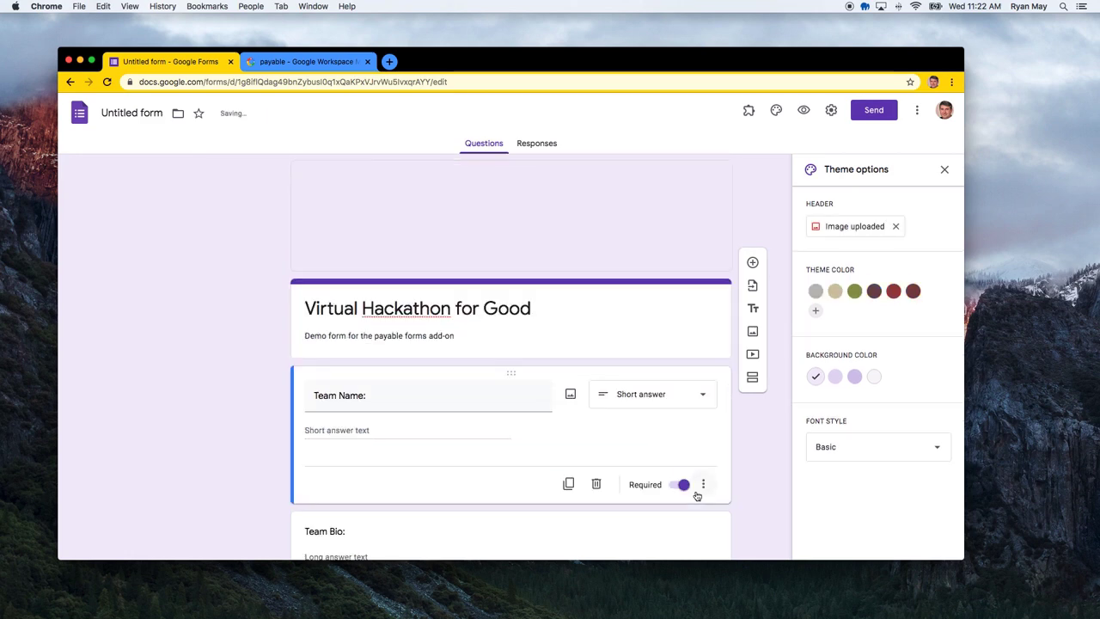
- Set the form's theme color to the dark plum-brown swatch and review the restyled questions
{"action": "left_click", "coordinate": [874, 290]}
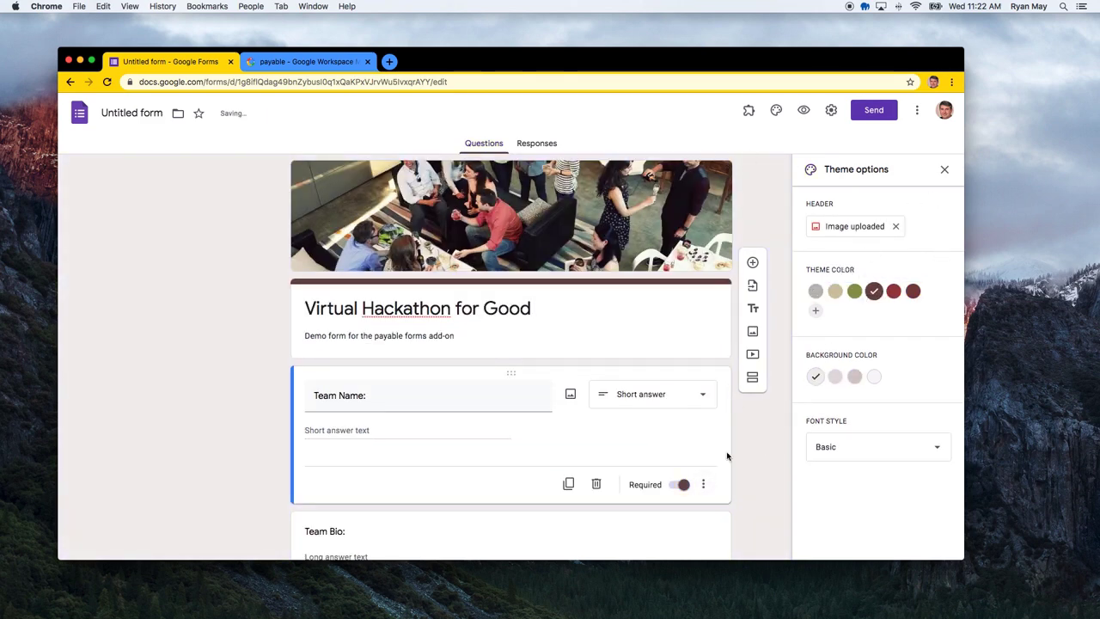
{"action": "scroll", "coordinate": [713, 472], "scroll_direction": "down", "scroll_amount": 5}
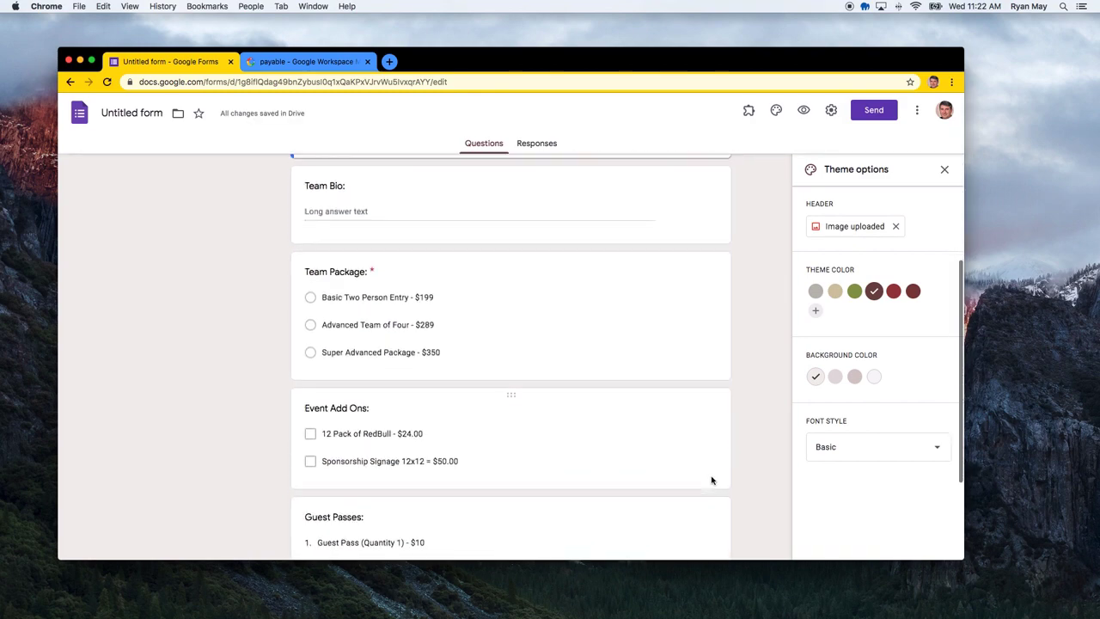
{"action": "scroll", "coordinate": [712, 480], "scroll_direction": "down", "scroll_amount": 3}
{"action": "scroll", "coordinate": [712, 480], "scroll_direction": "up", "scroll_amount": 10}
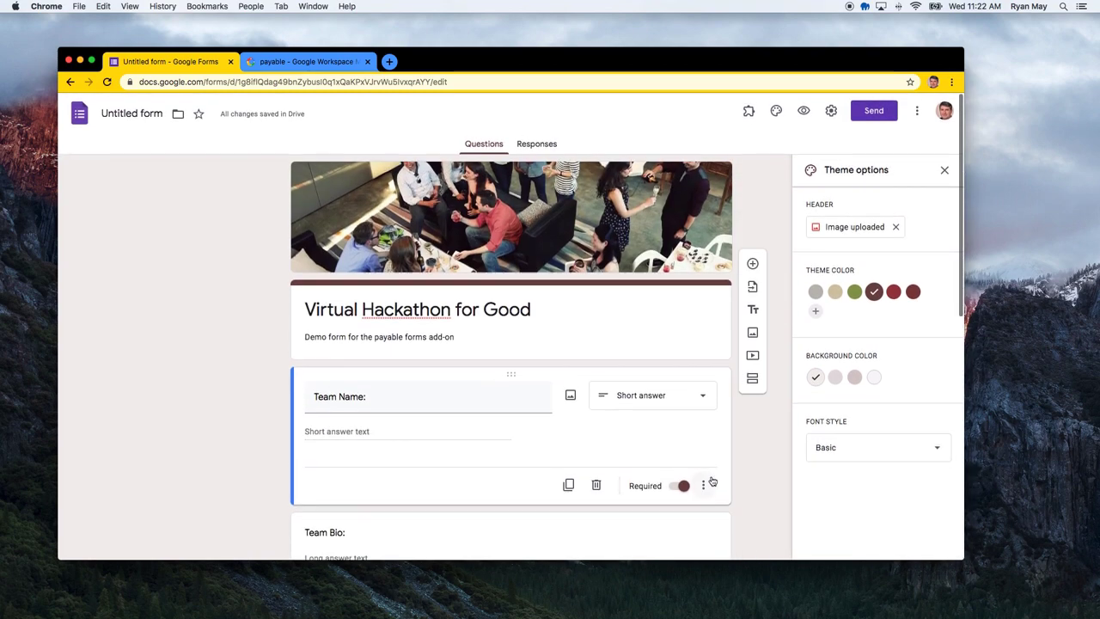
{"action": "scroll", "coordinate": [711, 481], "scroll_direction": "down", "scroll_amount": 6}
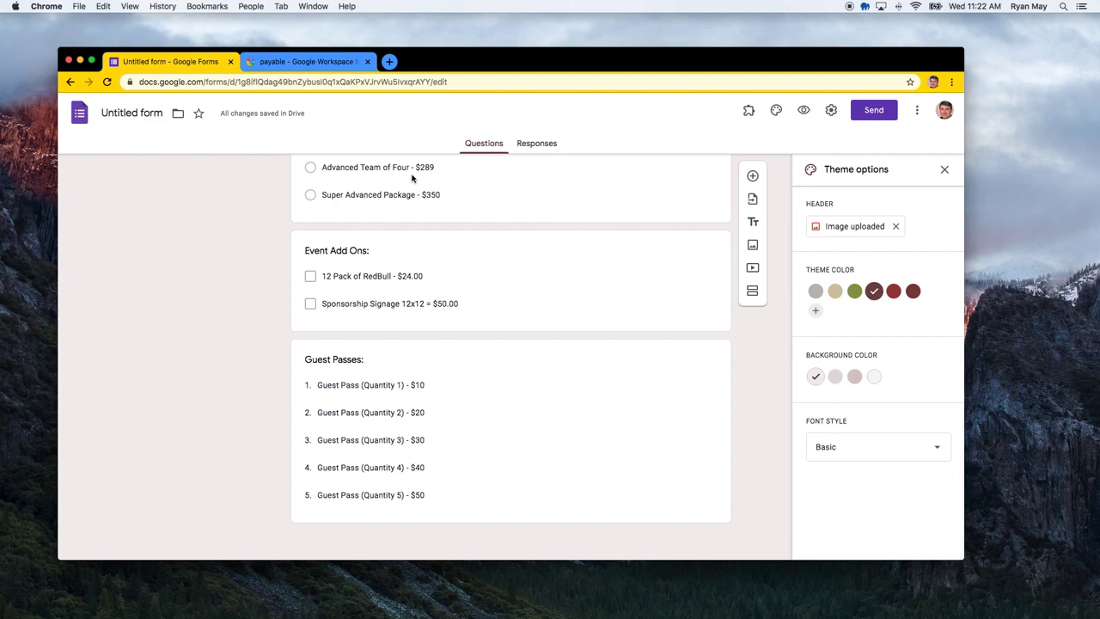
{"action": "scroll", "coordinate": [413, 178], "scroll_direction": "up", "scroll_amount": 2}
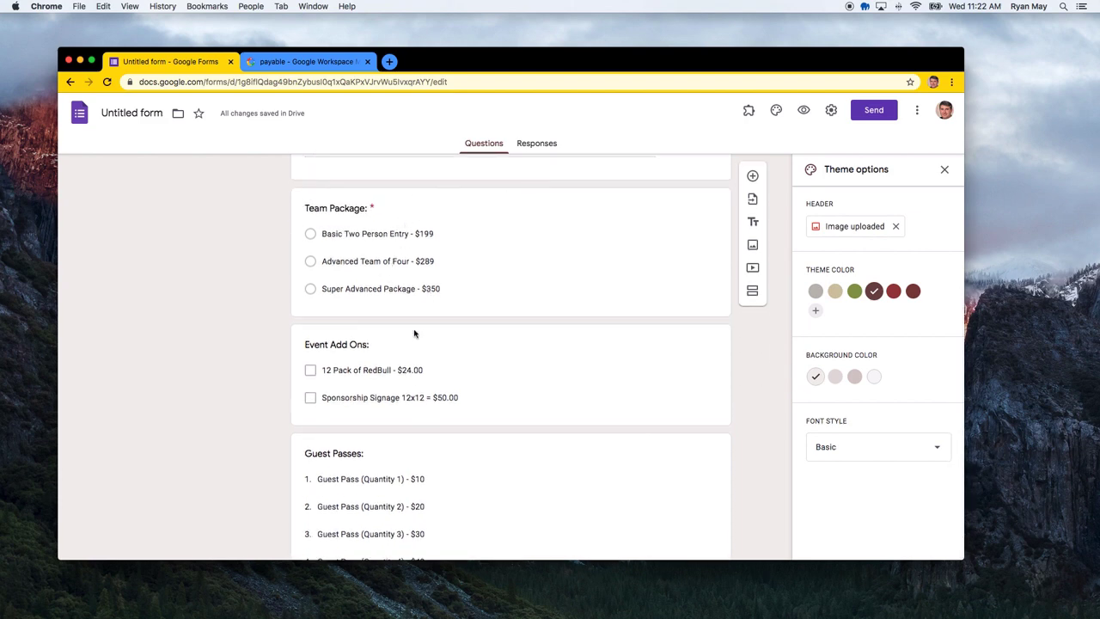
{"action": "scroll", "coordinate": [416, 461], "scroll_direction": "down", "scroll_amount": 1}
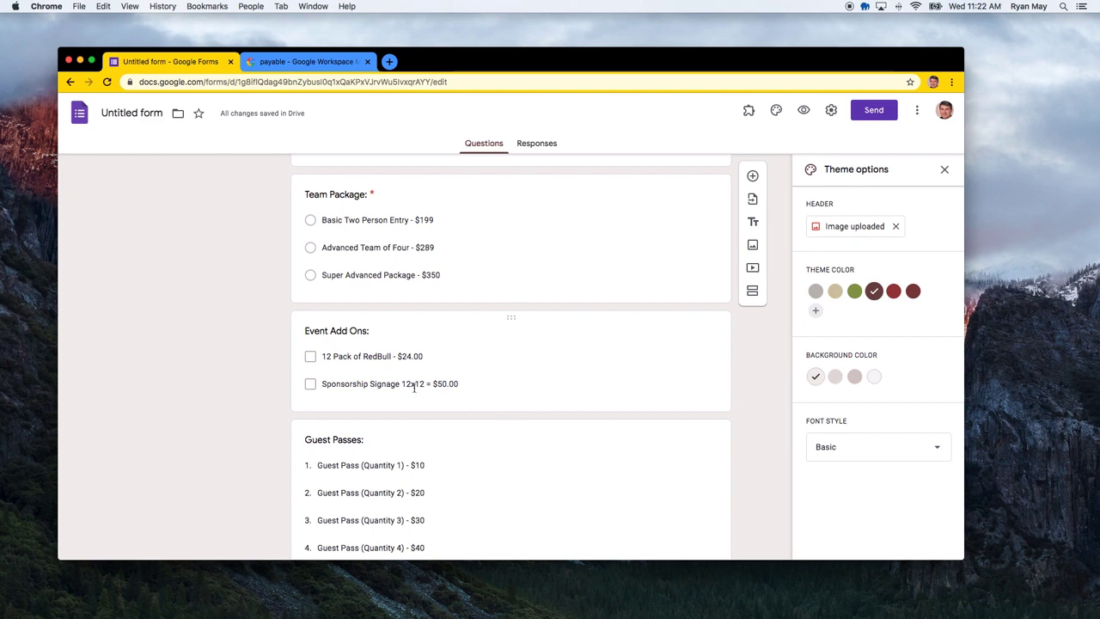
- Switch to the Google Workspace Marketplace, search for "payable" and open the Payable Forms listing
{"action": "left_click", "coordinate": [307, 62]}
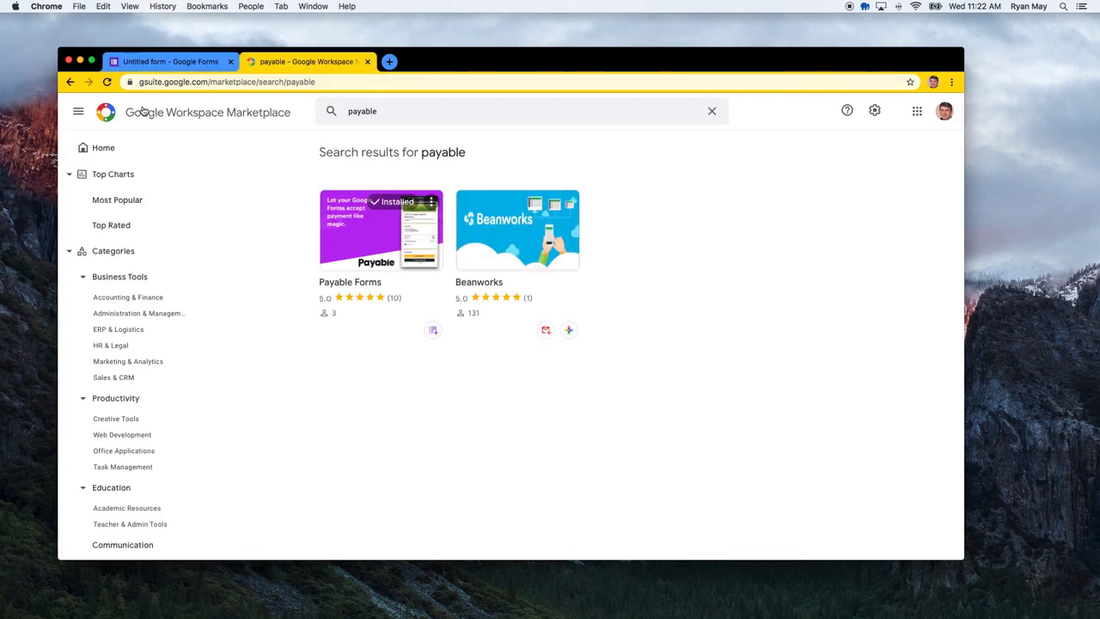
{"action": "left_click", "coordinate": [403, 116]}
{"action": "key", "text": "BackSpace"}
{"action": "type", "text": "payab"}
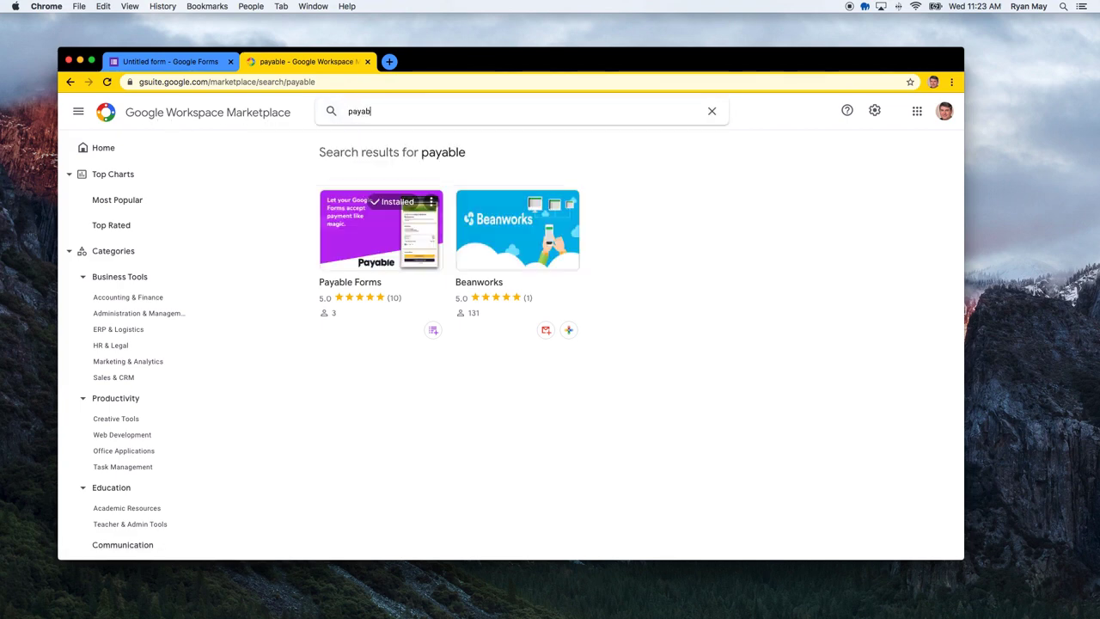
{"action": "key", "text": "Return"}
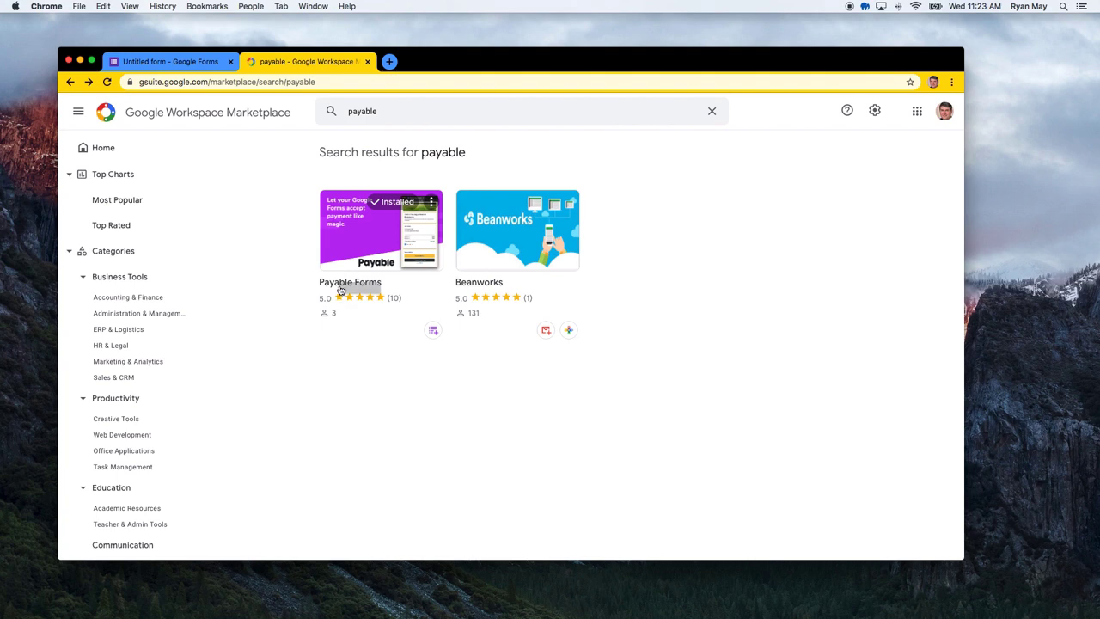
{"action": "left_click", "coordinate": [342, 287]}
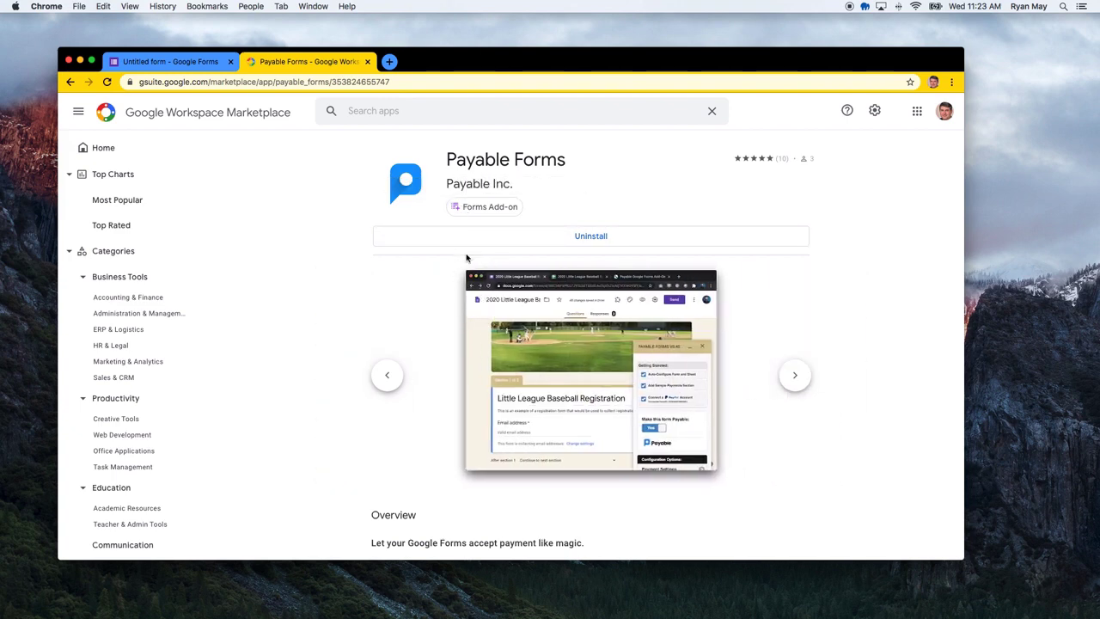
- Switch back to Google Forms and name the untitled form file "Virtual Hackathon for Good"
{"action": "left_click", "coordinate": [196, 61]}
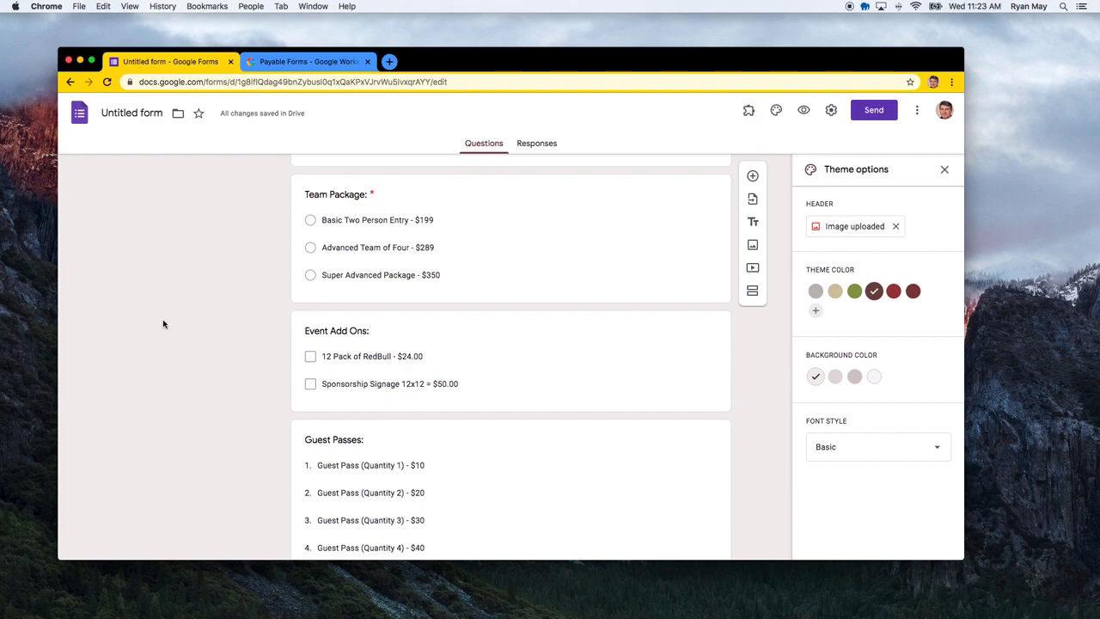
{"action": "left_click", "coordinate": [130, 128]}
{"action": "type", "text": "Virtual Hackathon for Good"}
{"action": "left_click", "coordinate": [149, 223]}
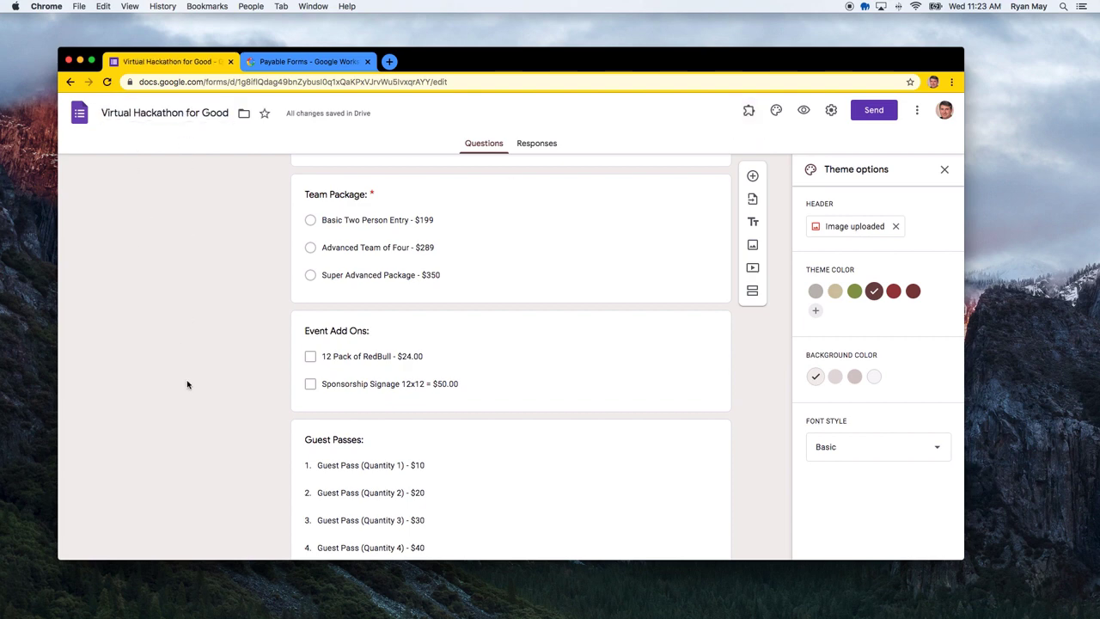
- Launch the Payable Forms add-on on this form with its "Make this Form Payable" option
{"action": "scroll", "coordinate": [188, 384], "scroll_direction": "up", "scroll_amount": 5}
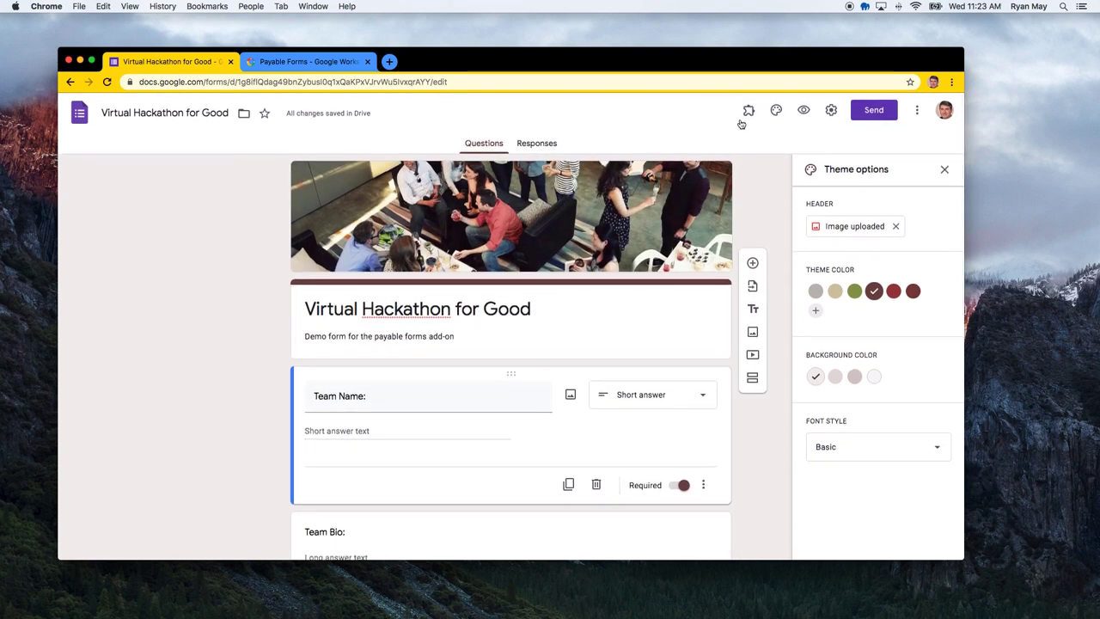
{"action": "left_click", "coordinate": [749, 111]}
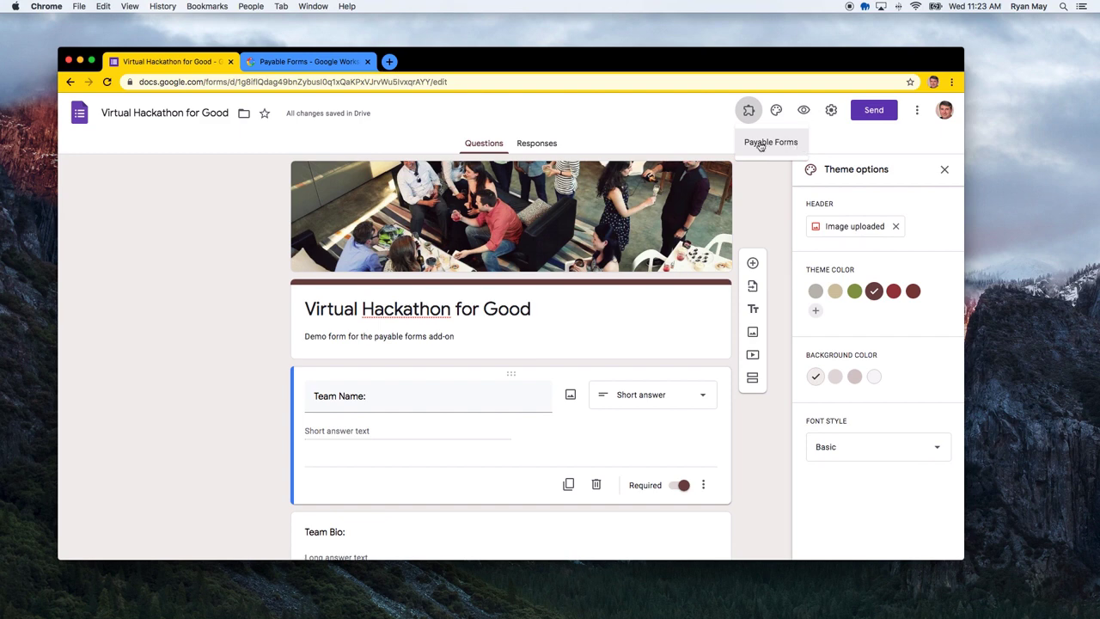
{"action": "left_click", "coordinate": [762, 144]}
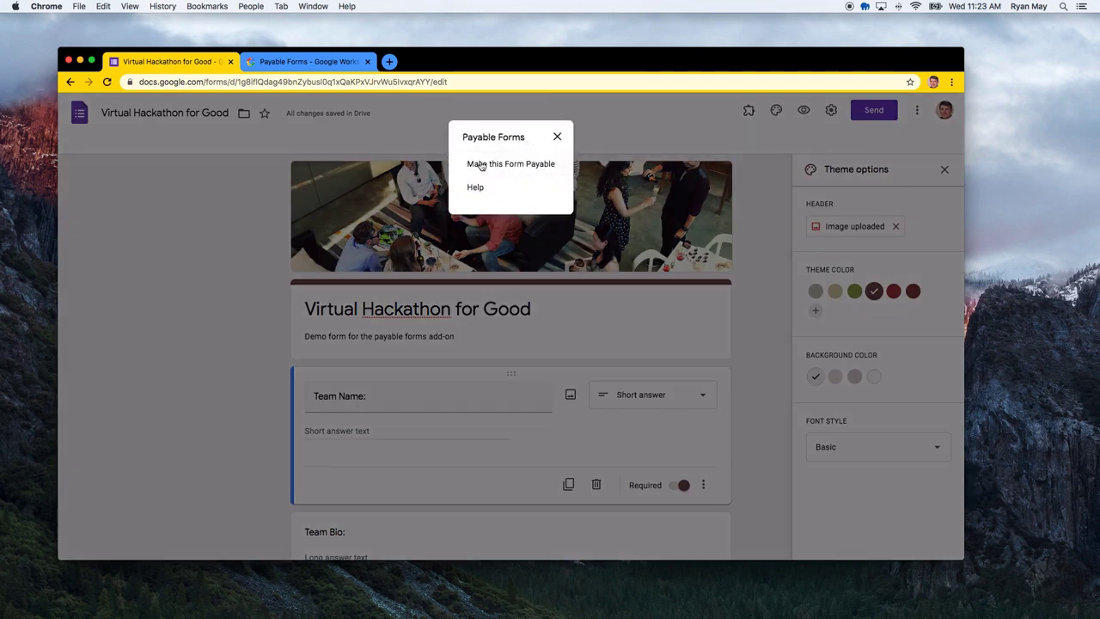
{"action": "left_click", "coordinate": [482, 164]}
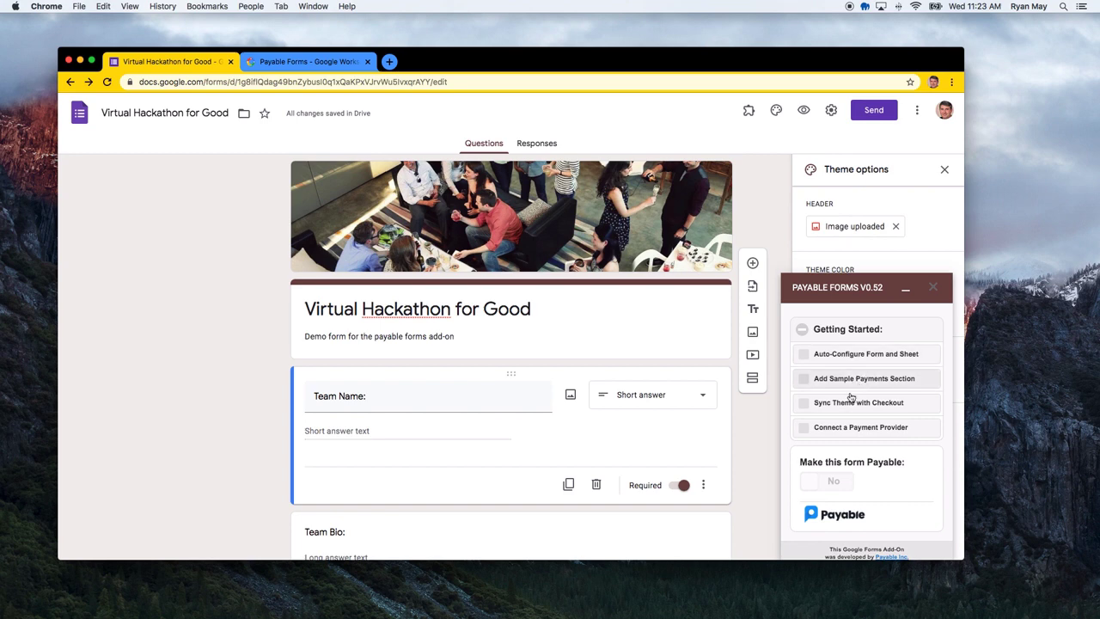
- Run the add-on's "Auto-Configure Form and Sheet" setup and read through its summary of completed changes
{"action": "scroll", "coordinate": [839, 494], "scroll_direction": "down", "scroll_amount": 1}
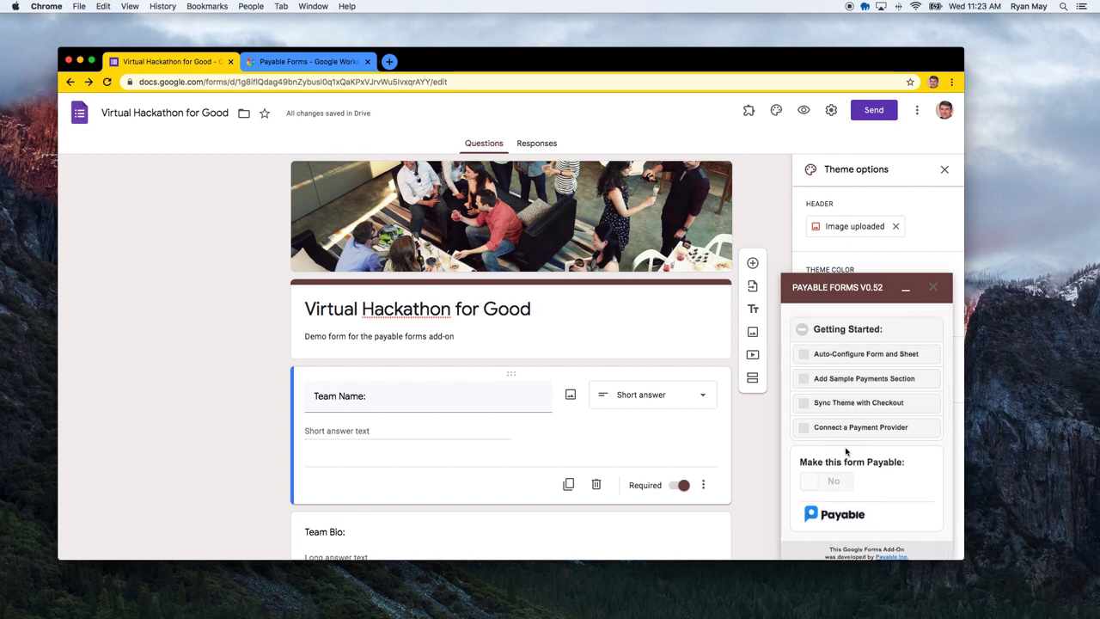
{"action": "left_click", "coordinate": [827, 360]}
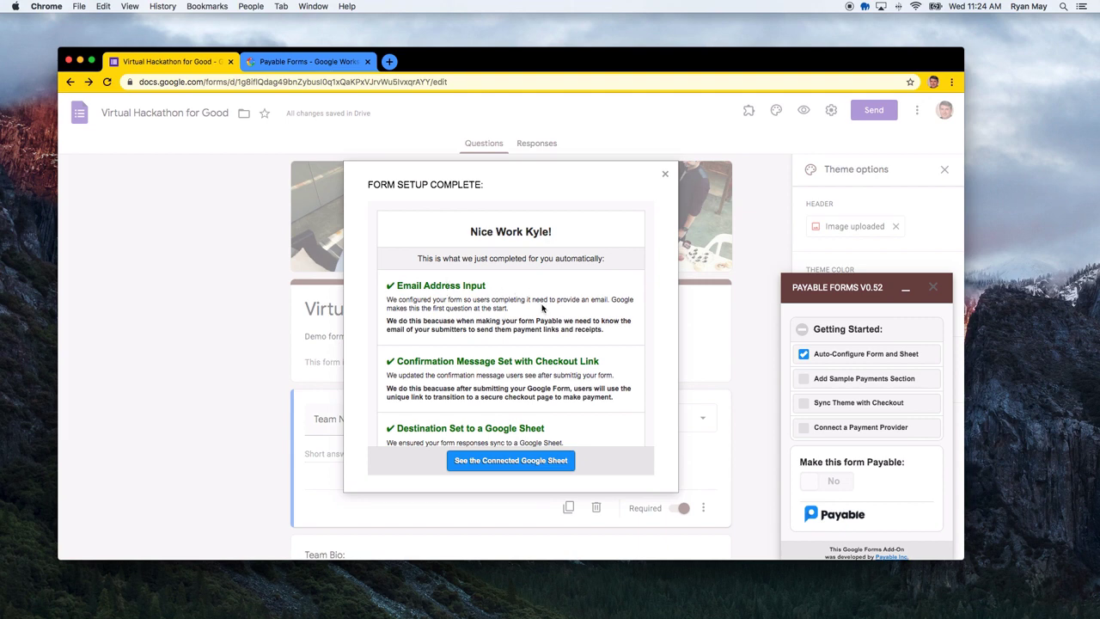
{"action": "scroll", "coordinate": [439, 307], "scroll_direction": "down", "scroll_amount": 2}
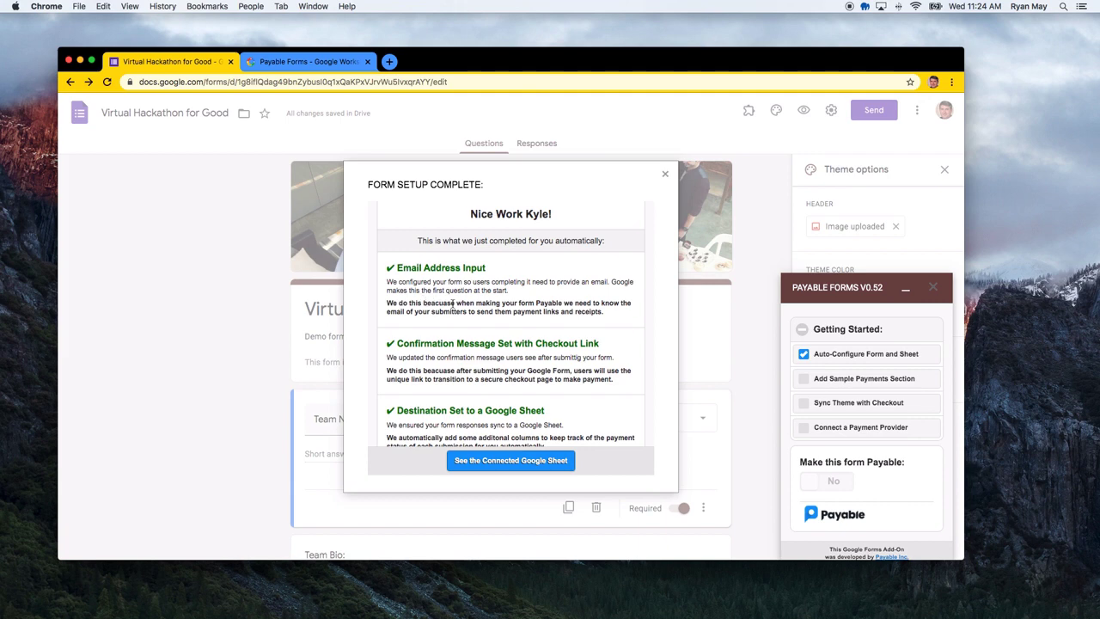
{"action": "scroll", "coordinate": [440, 302], "scroll_direction": "down", "scroll_amount": 1}
{"action": "scroll", "coordinate": [436, 344], "scroll_direction": "down", "scroll_amount": 1}
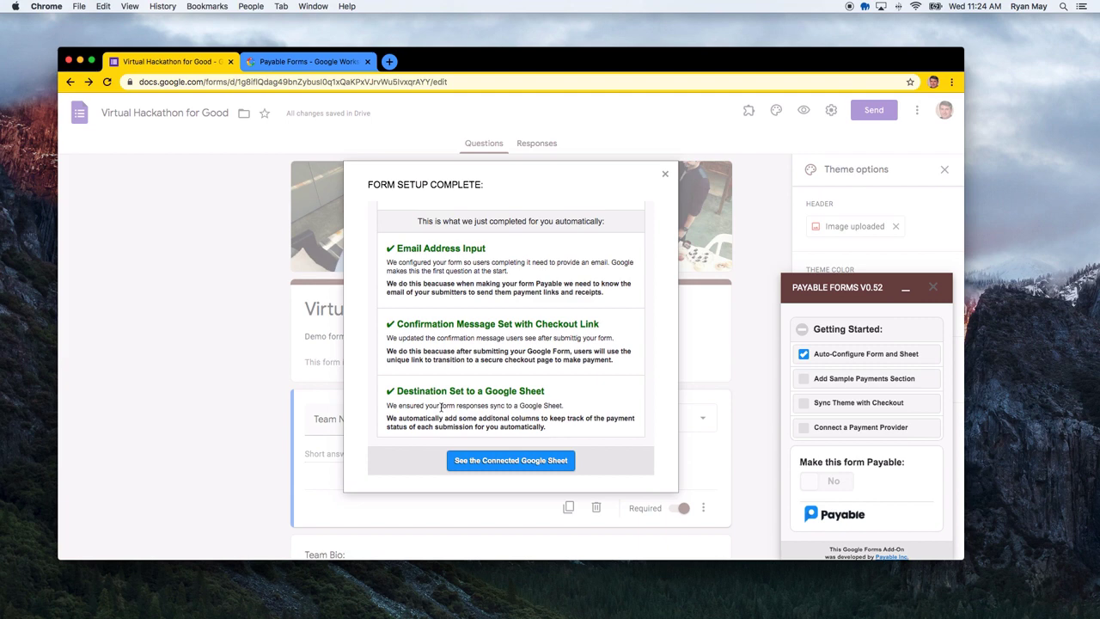
- Open the connected Google Sheet from the setup summary, reload the form, and reopen the sheet from the form's responses view
{"action": "left_click", "coordinate": [505, 462]}
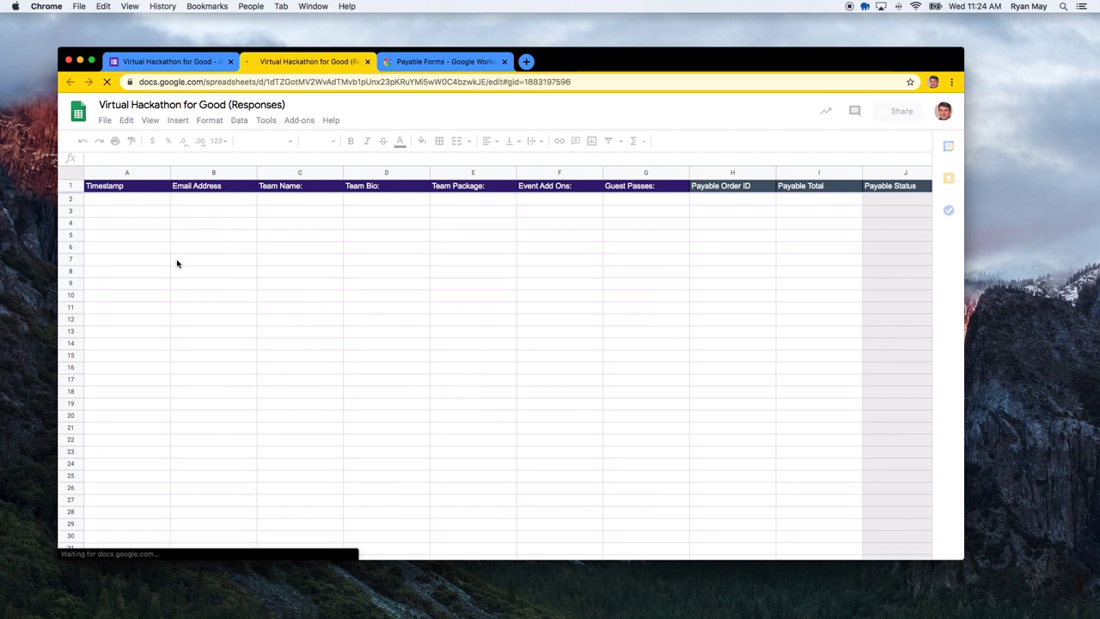
{"action": "left_click", "coordinate": [158, 63]}
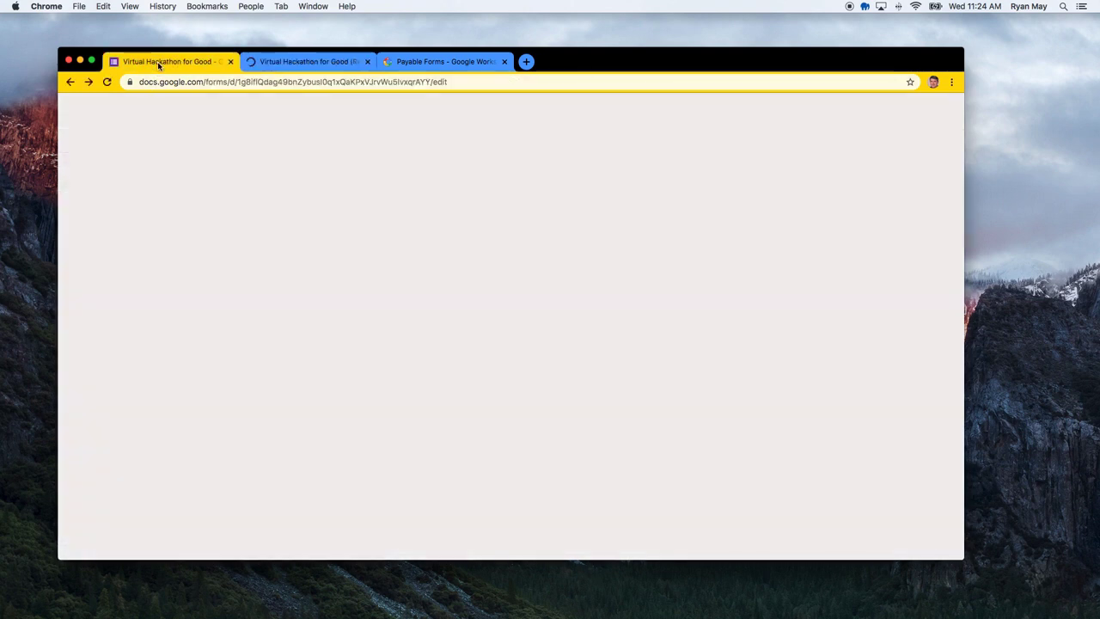
{"action": "left_click", "coordinate": [538, 143]}
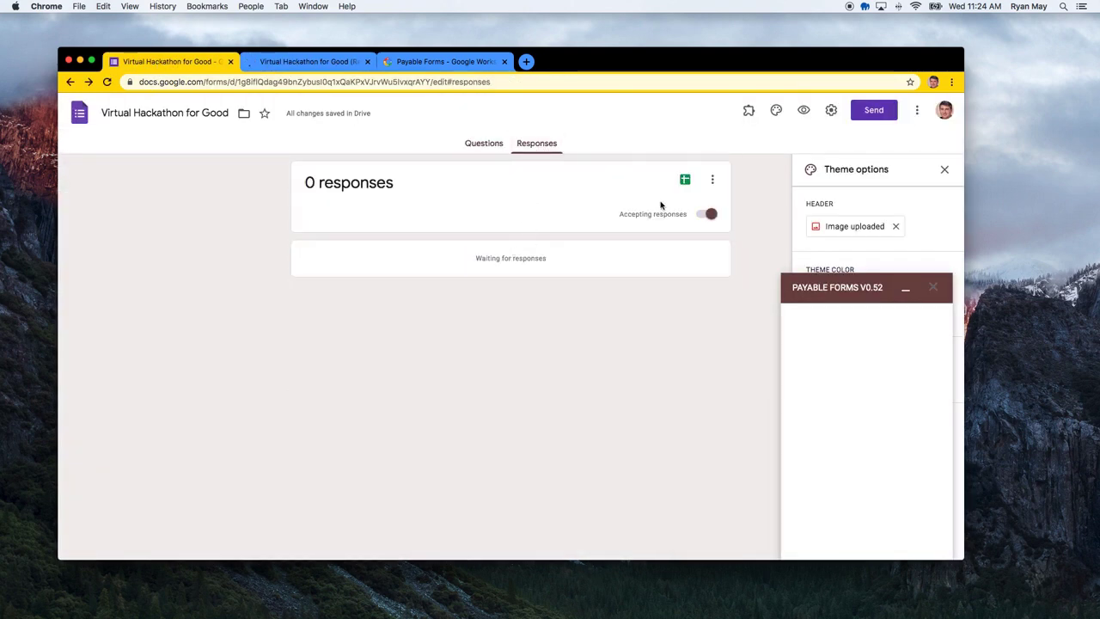
{"action": "left_click", "coordinate": [106, 82]}
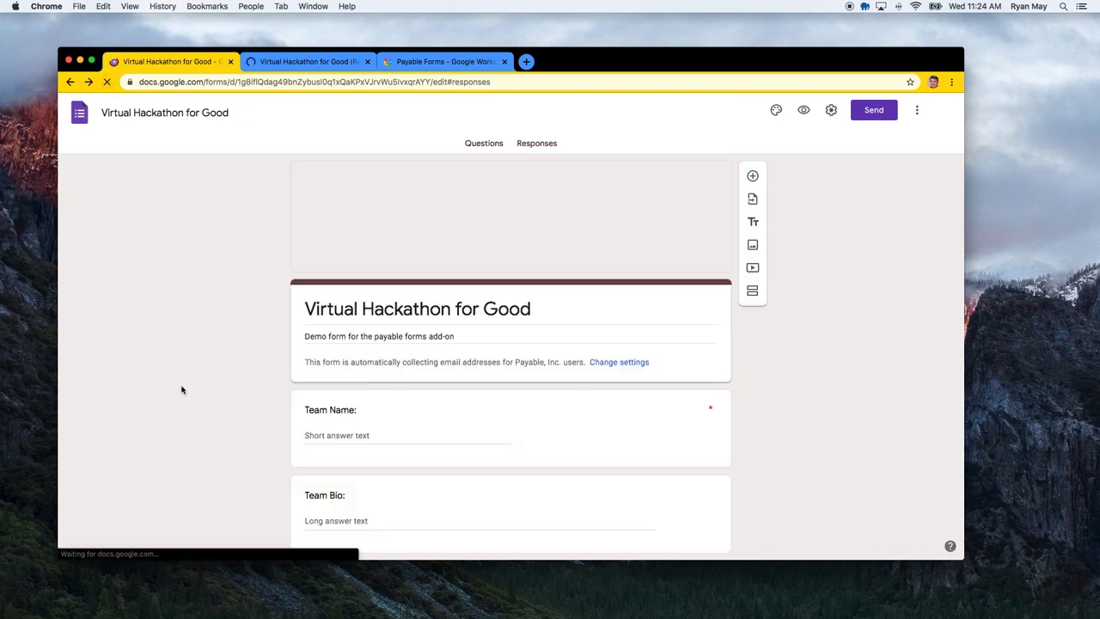
{"action": "left_click", "coordinate": [535, 143]}
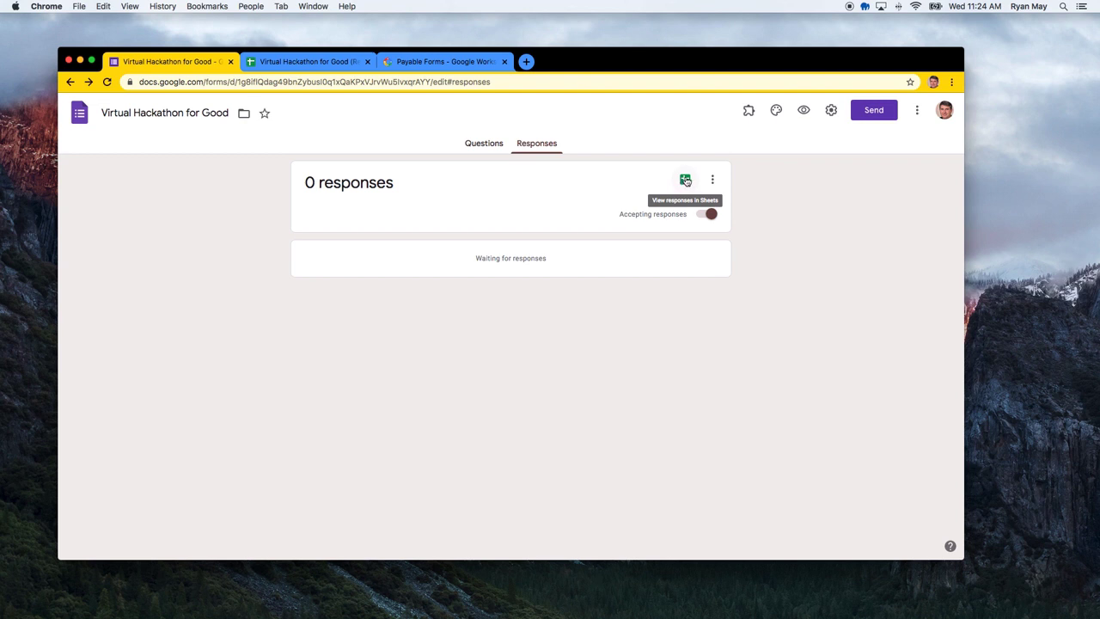
{"action": "left_click", "coordinate": [685, 180]}
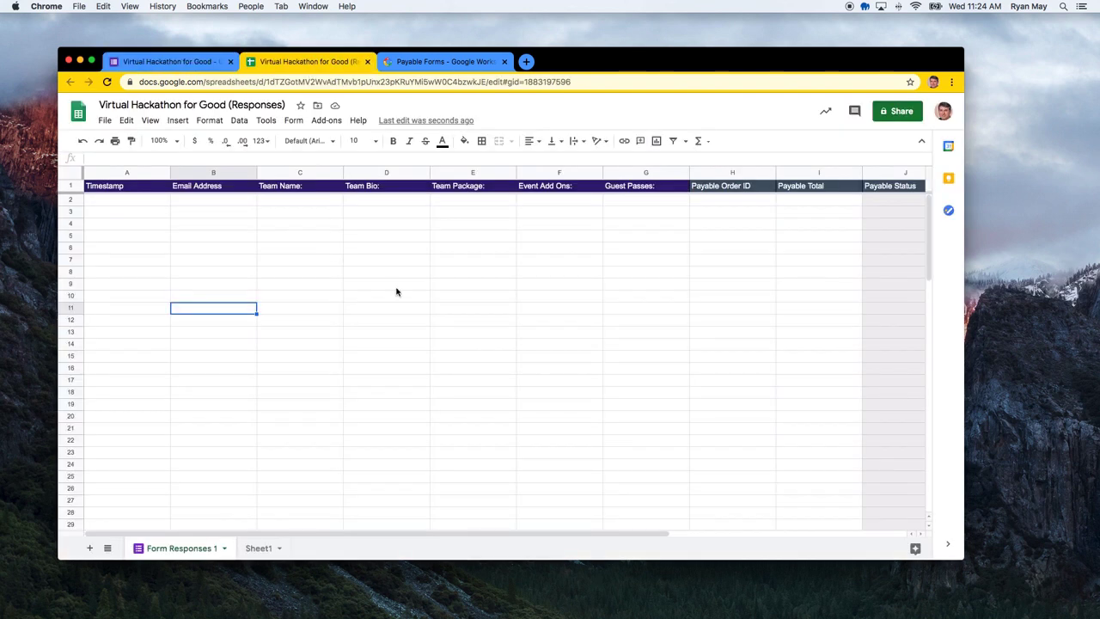
- Examine the response sheet's header columns, from Timestamp and the form questions through the added Payable payment columns
{"action": "left_click", "coordinate": [385, 292]}
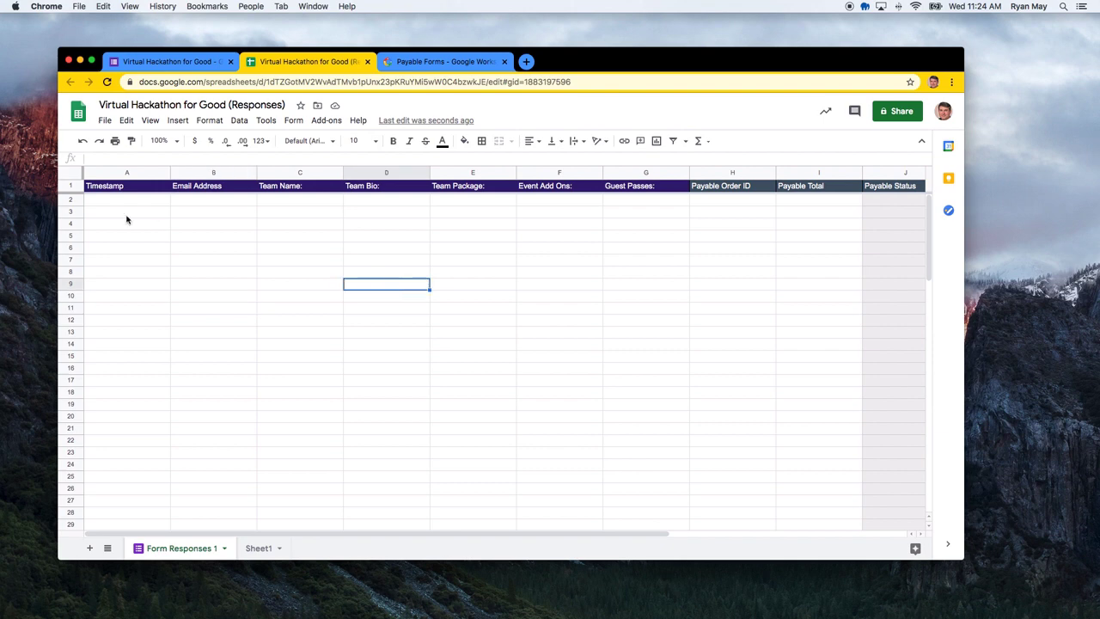
{"action": "left_click", "coordinate": [104, 218]}
{"action": "left_click", "coordinate": [190, 219]}
{"action": "left_click", "coordinate": [277, 217]}
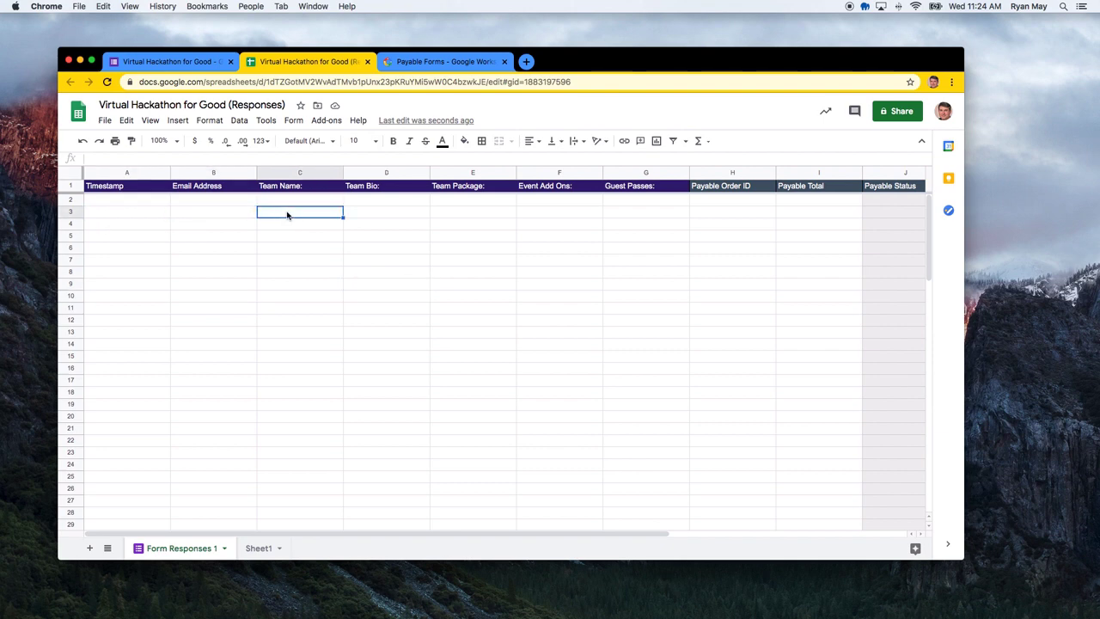
{"action": "left_click", "coordinate": [374, 220]}
{"action": "left_click", "coordinate": [469, 217]}
{"action": "left_click", "coordinate": [554, 216]}
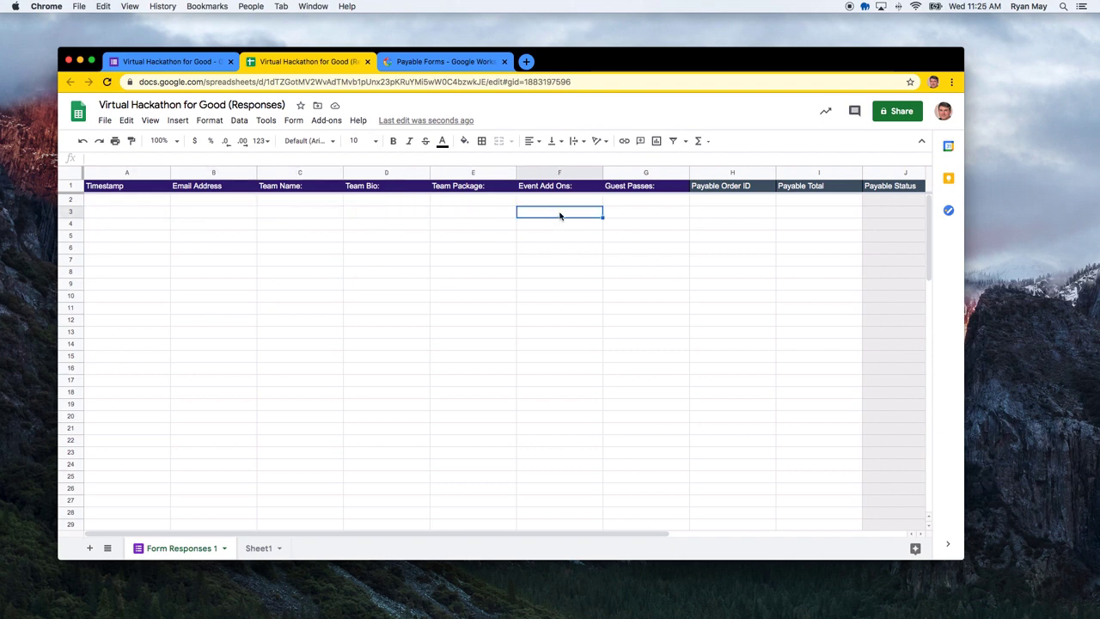
{"action": "left_click", "coordinate": [633, 215]}
{"action": "left_click", "coordinate": [705, 224]}
{"action": "scroll", "coordinate": [705, 273], "scroll_direction": "right", "scroll_amount": 4}
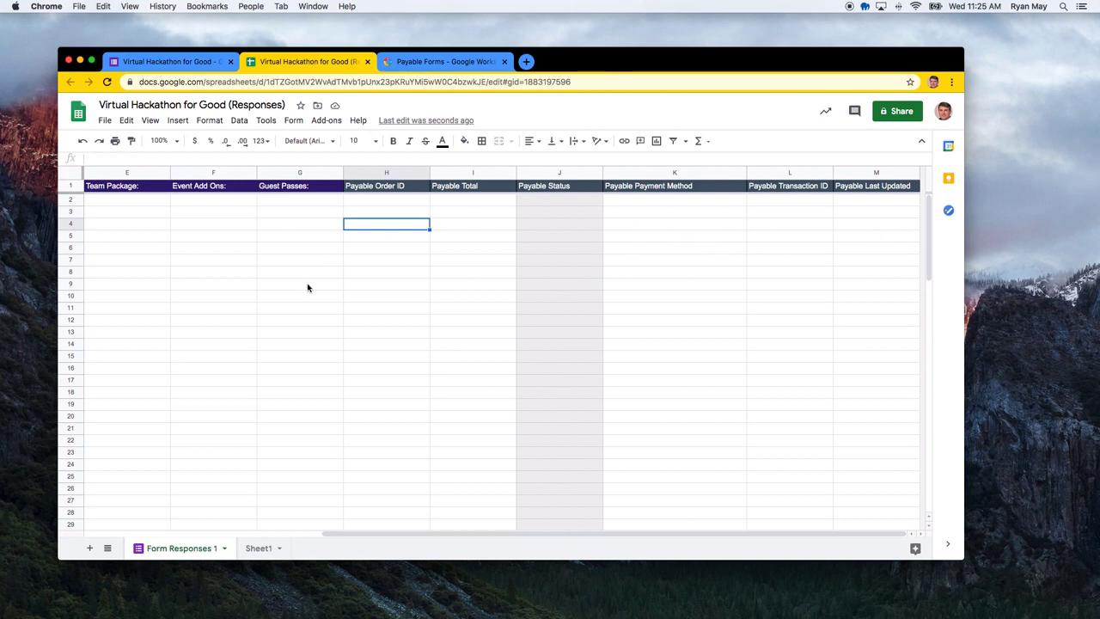
{"action": "scroll", "coordinate": [307, 288], "scroll_direction": "left", "scroll_amount": 4}
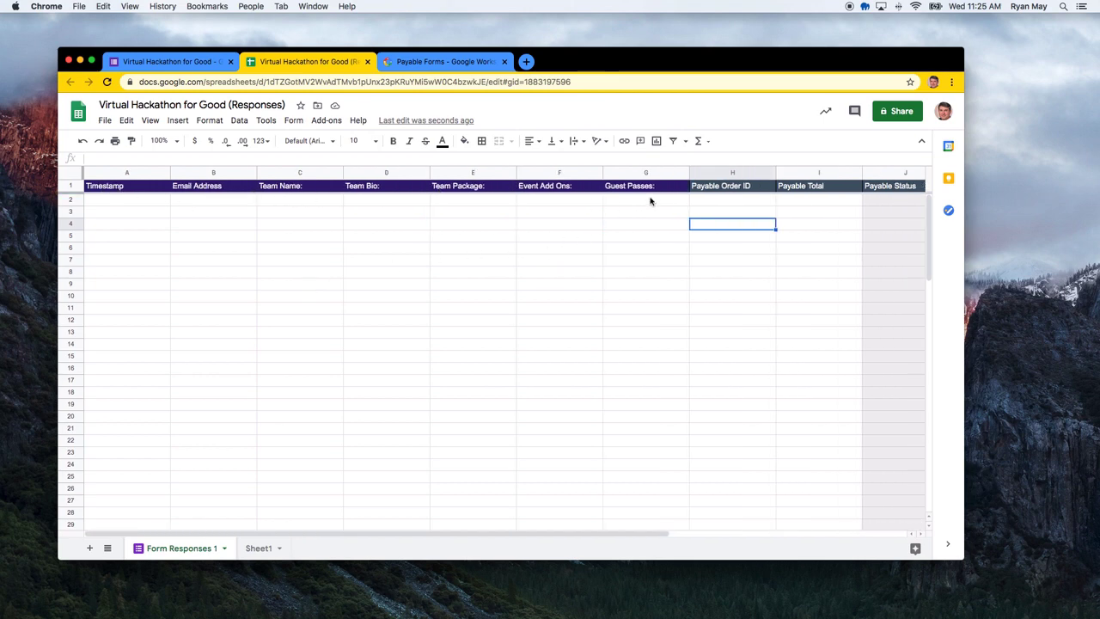
{"action": "scroll", "coordinate": [830, 191], "scroll_direction": "right", "scroll_amount": 4}
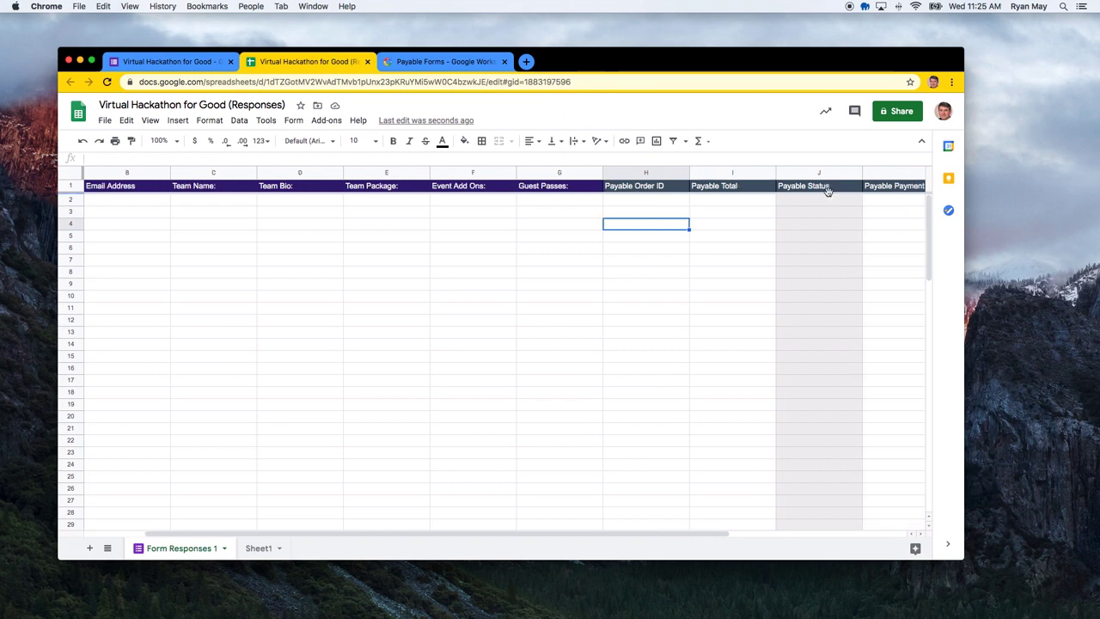
{"action": "scroll", "coordinate": [471, 275], "scroll_direction": "left", "scroll_amount": 4}
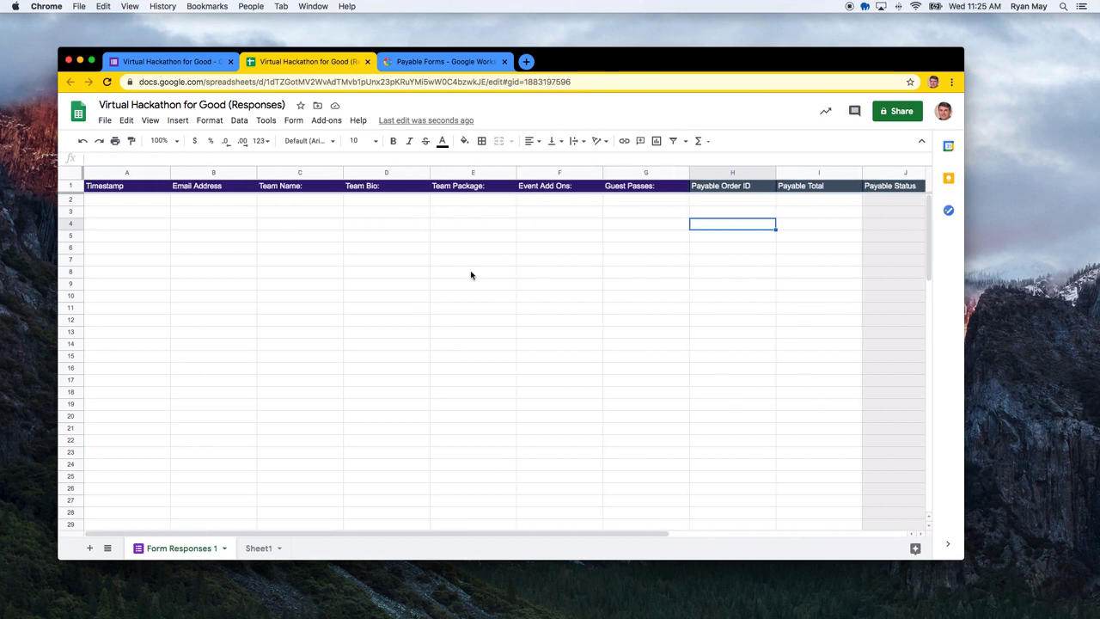
- Return to the form's questions and reopen the Payable Forms add-on's payment settings configuration
{"action": "left_click", "coordinate": [190, 63]}
{"action": "left_click", "coordinate": [486, 144]}
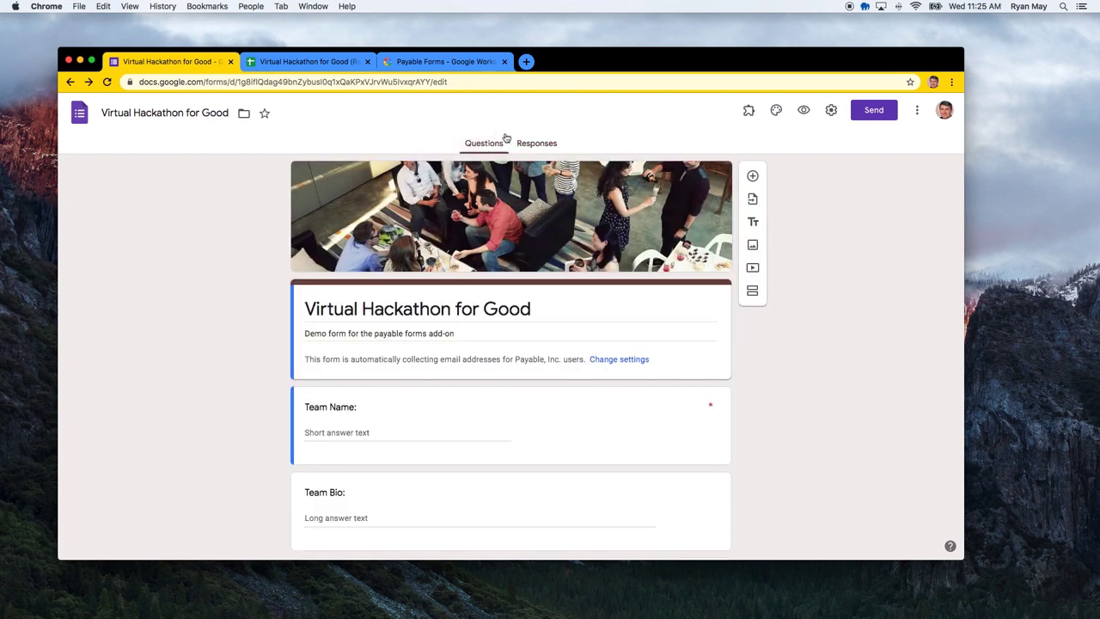
{"action": "left_click", "coordinate": [749, 110]}
{"action": "left_click", "coordinate": [765, 138]}
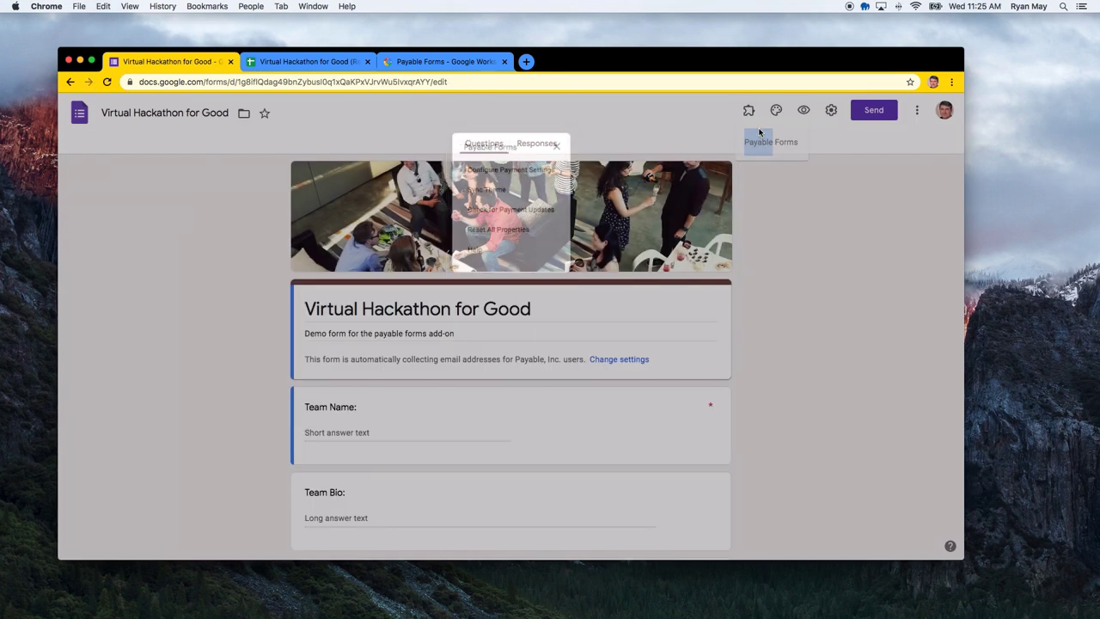
{"action": "left_click", "coordinate": [521, 165]}
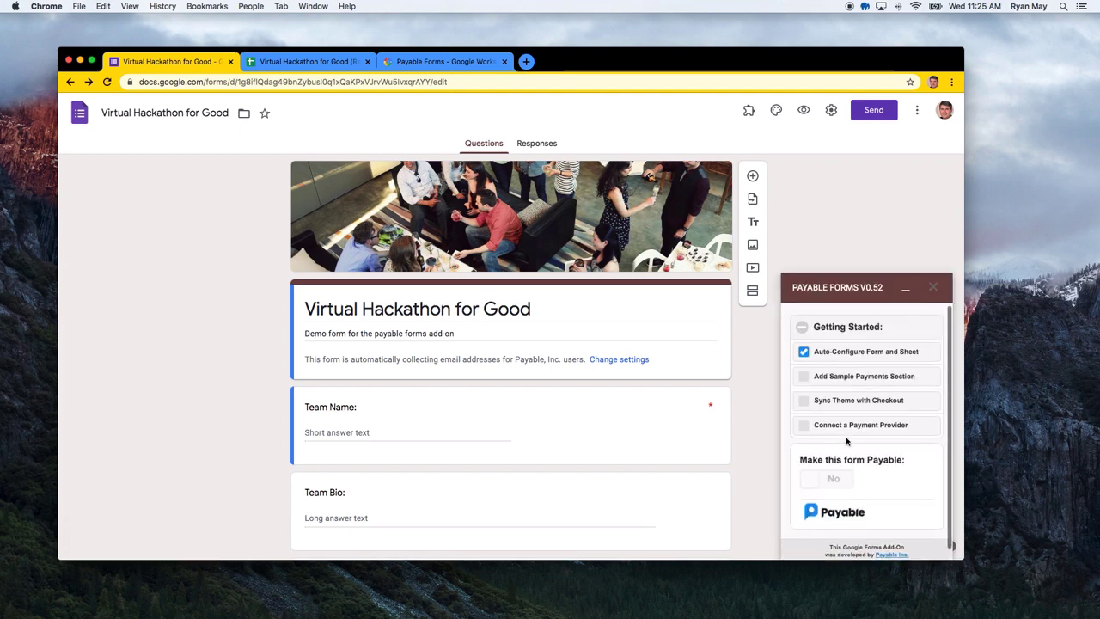
{"action": "scroll", "coordinate": [846, 440], "scroll_direction": "down", "scroll_amount": 1}
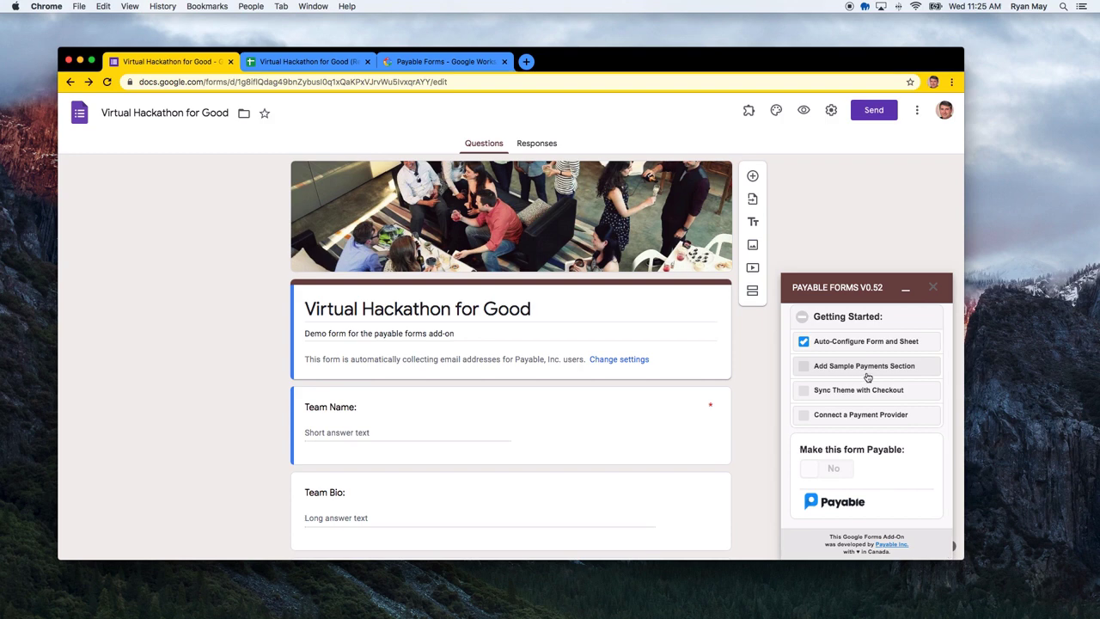
- Correct the sponsorship option under Event Add Ons to read "Sponsorship Signage 12x12 - $50.00"
{"action": "scroll", "coordinate": [548, 459], "scroll_direction": "down", "scroll_amount": 5}
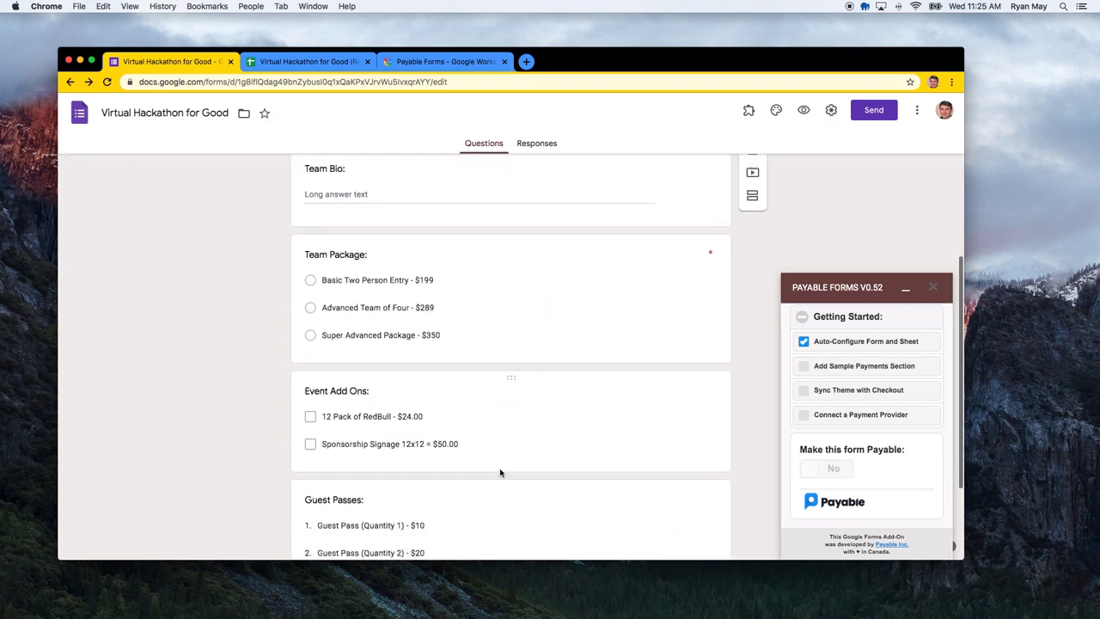
{"action": "scroll", "coordinate": [410, 322], "scroll_direction": "down", "scroll_amount": 2}
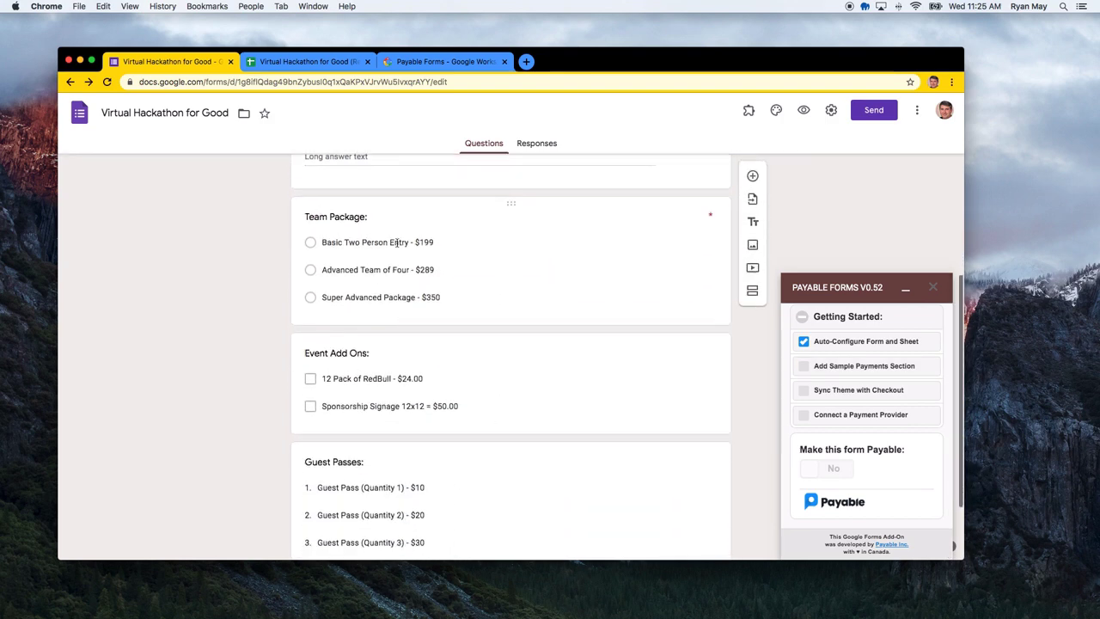
{"action": "left_click", "coordinate": [422, 405]}
{"action": "left_click", "coordinate": [429, 425]}
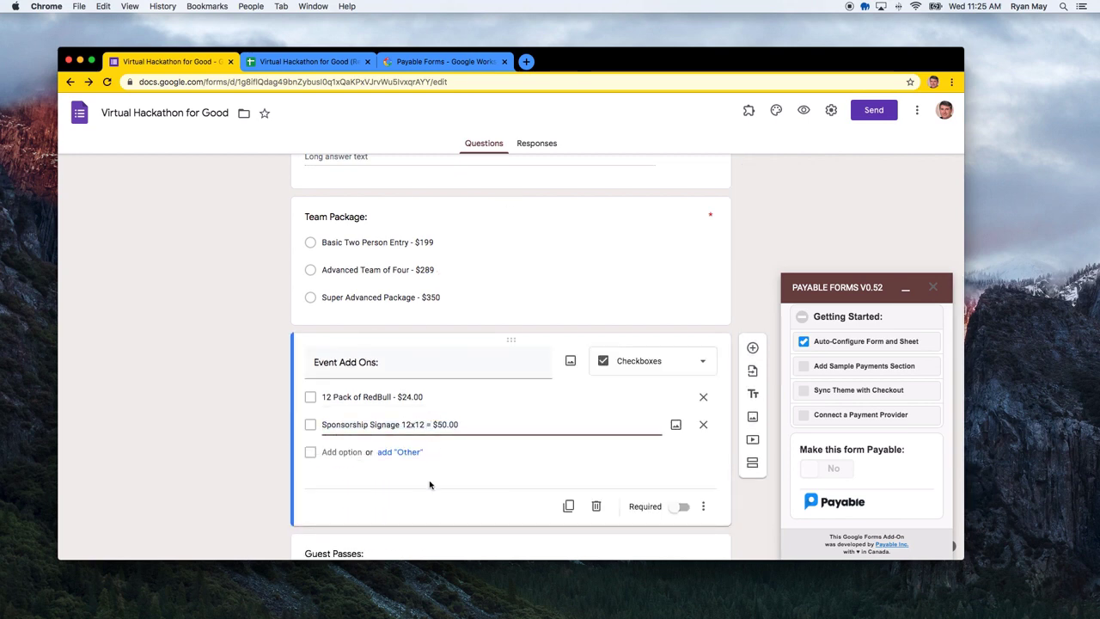
{"action": "key", "text": "BackSpace"}
{"action": "type", "text": "-"}
{"action": "left_click", "coordinate": [187, 466]}
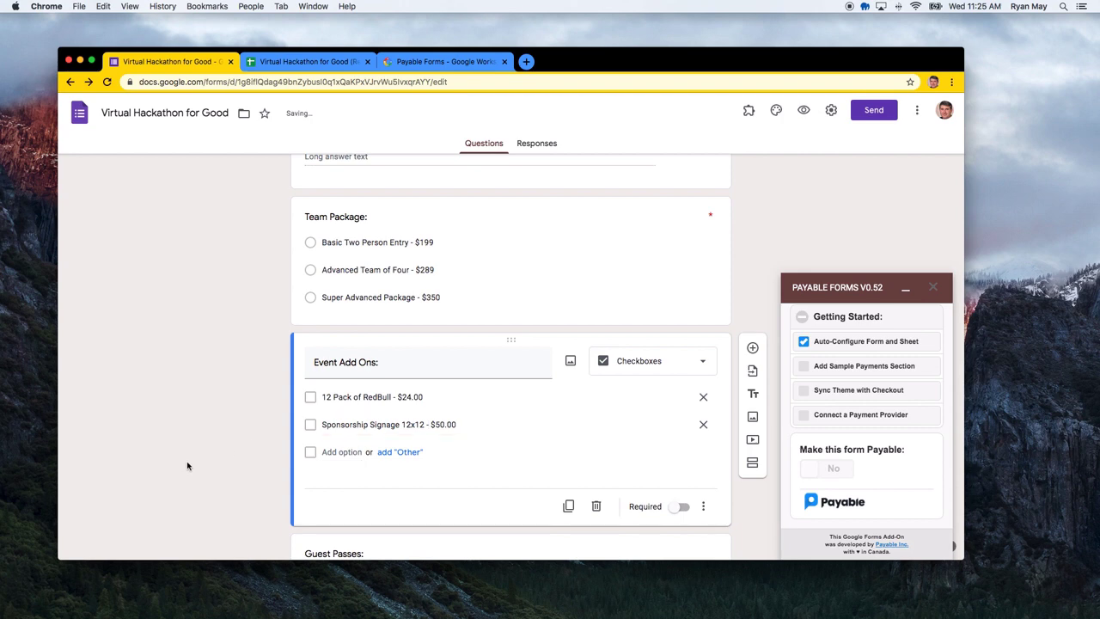
- Review the form's remaining questions and run the Payable Forms add-on's "Sync Theme with Checkout" setup
{"action": "scroll", "coordinate": [219, 492], "scroll_direction": "down", "scroll_amount": 5}
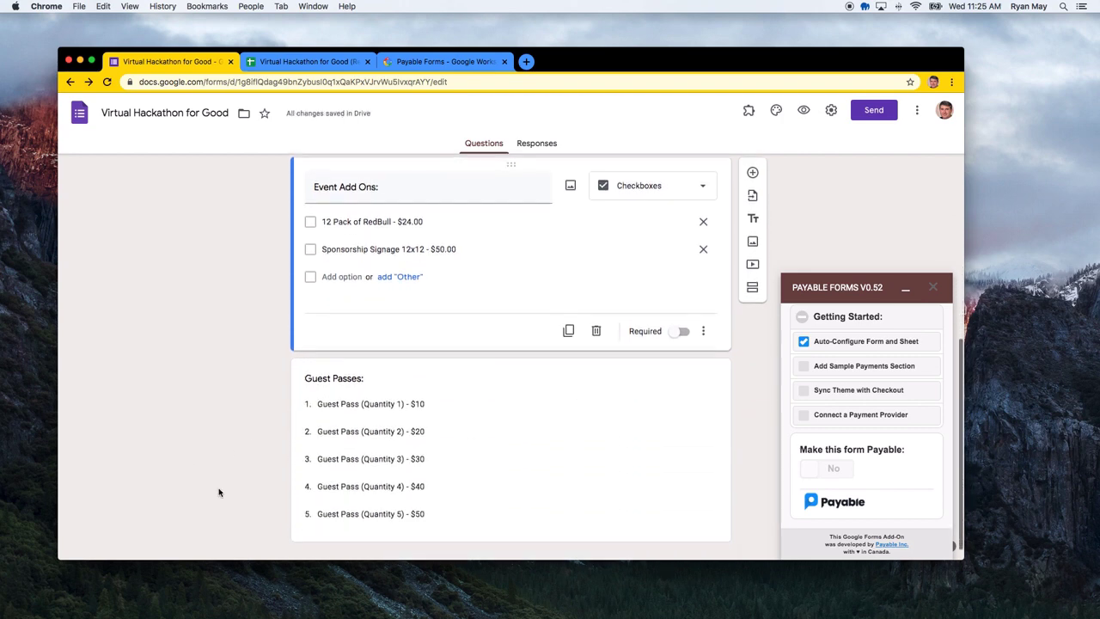
{"action": "scroll", "coordinate": [219, 491], "scroll_direction": "up", "scroll_amount": 10}
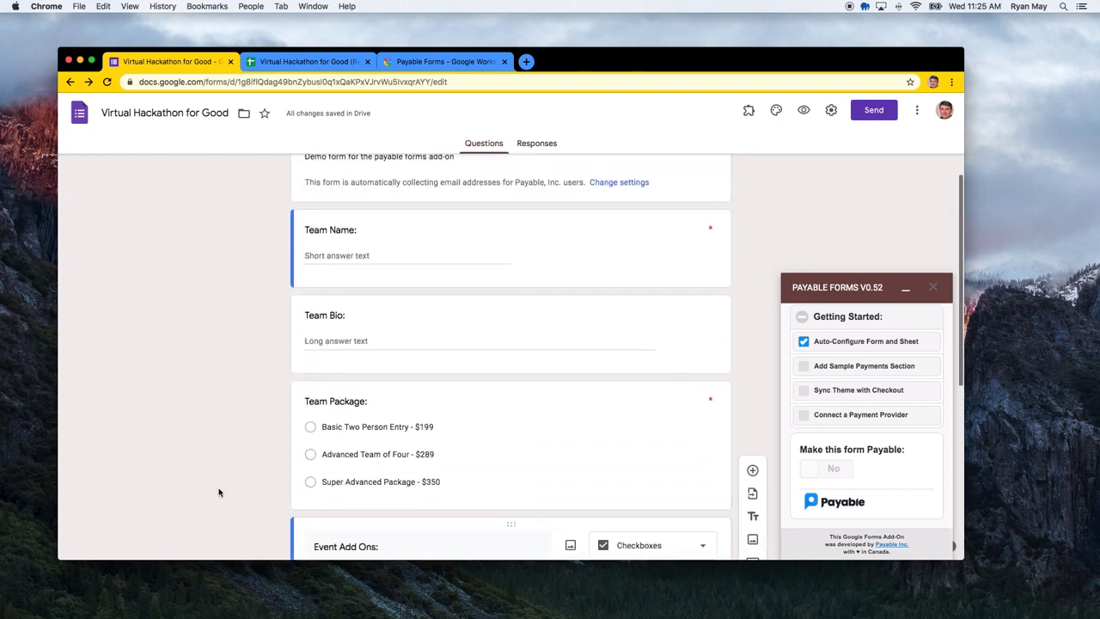
{"action": "scroll", "coordinate": [615, 394], "scroll_direction": "up", "scroll_amount": 2}
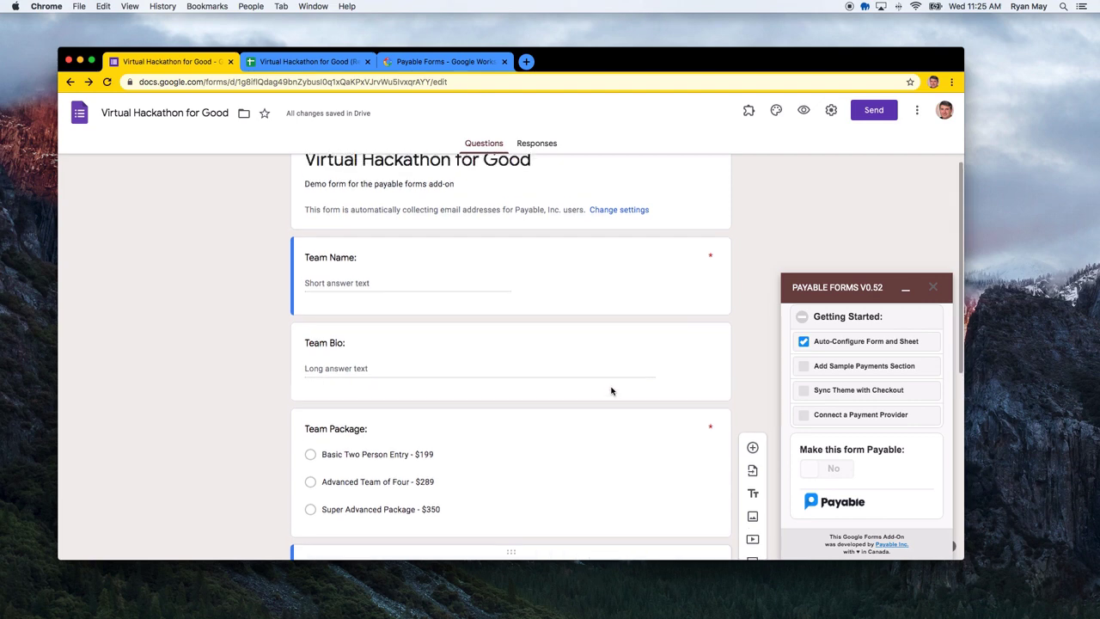
{"action": "left_click", "coordinate": [857, 394]}
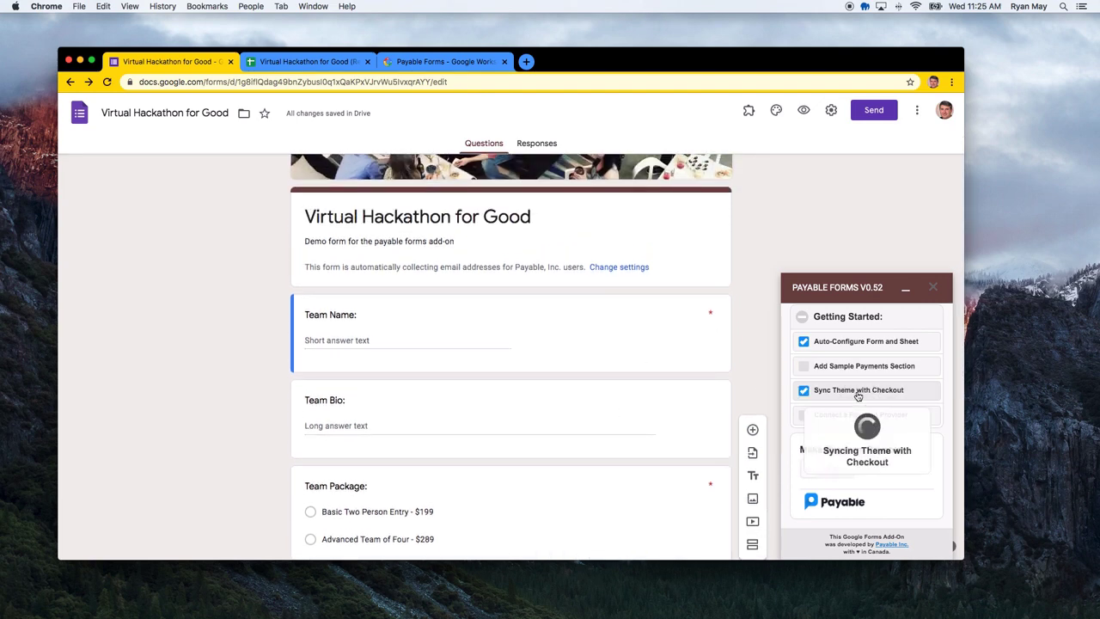
{"action": "scroll", "coordinate": [492, 248], "scroll_direction": "up", "scroll_amount": 2}
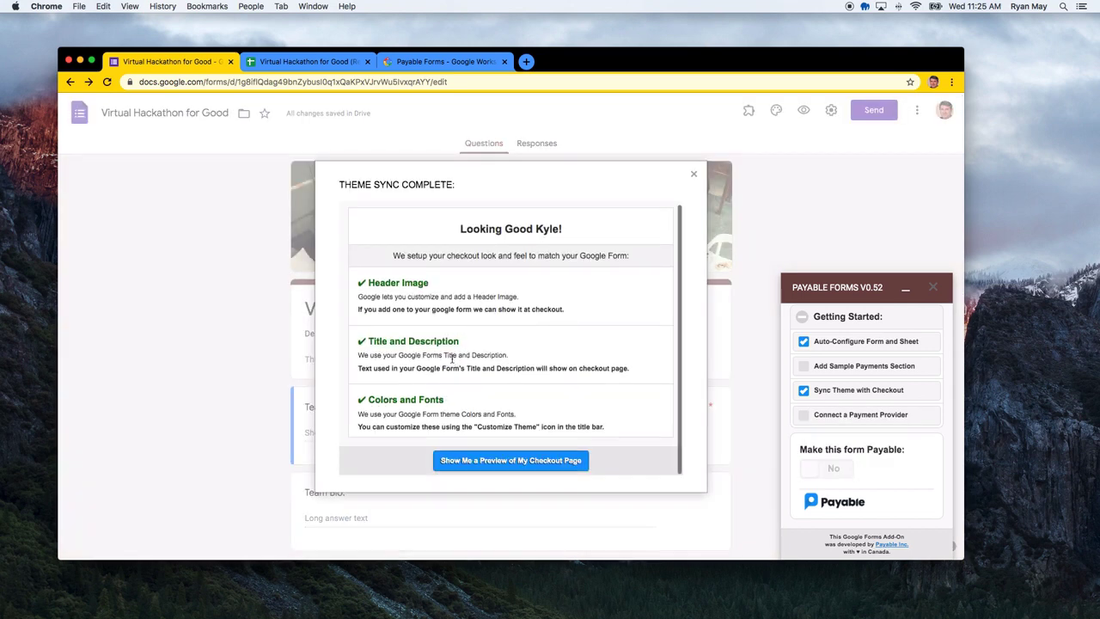
- Preview the form's checkout page and examine its header, order details, sandbox test accounts and payment options
{"action": "left_click", "coordinate": [482, 461]}
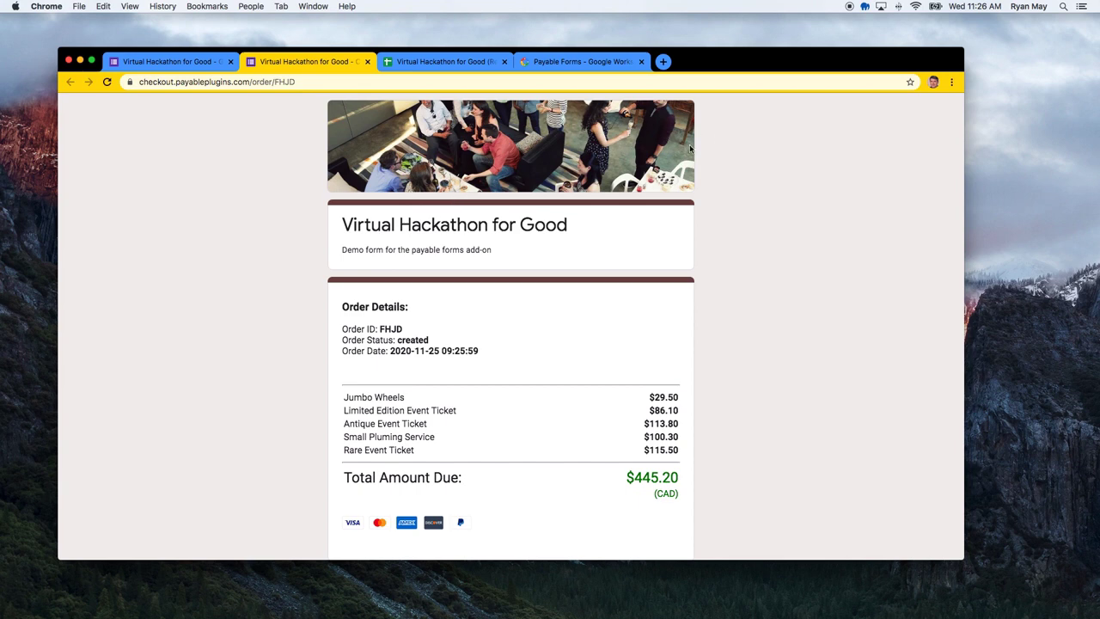
{"action": "scroll", "coordinate": [393, 331], "scroll_direction": "down", "scroll_amount": 3}
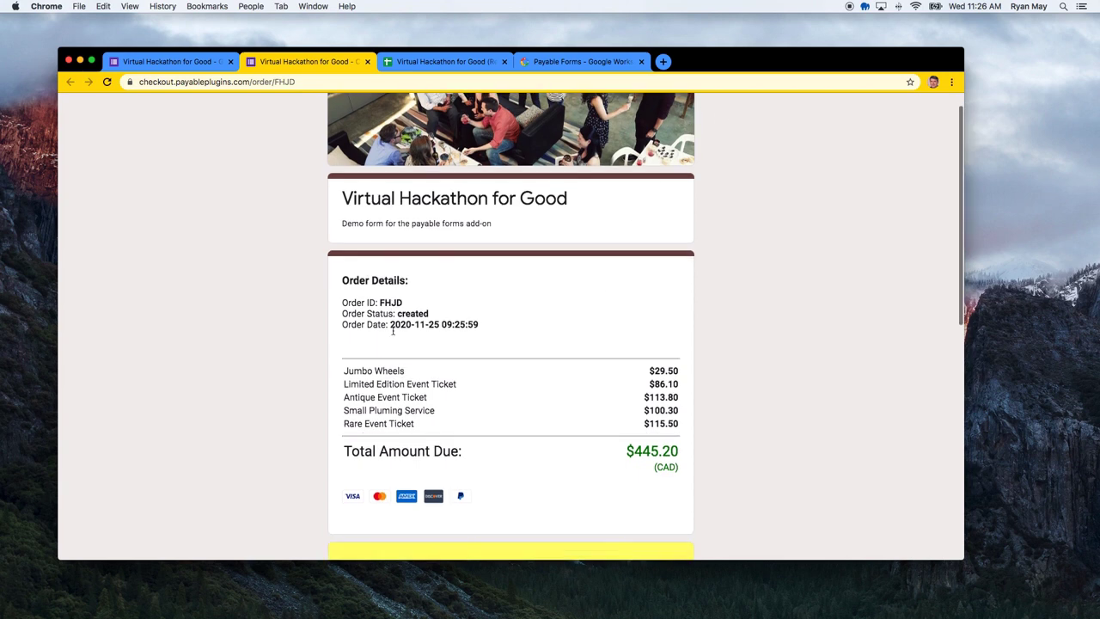
{"action": "scroll", "coordinate": [392, 332], "scroll_direction": "down", "scroll_amount": 10}
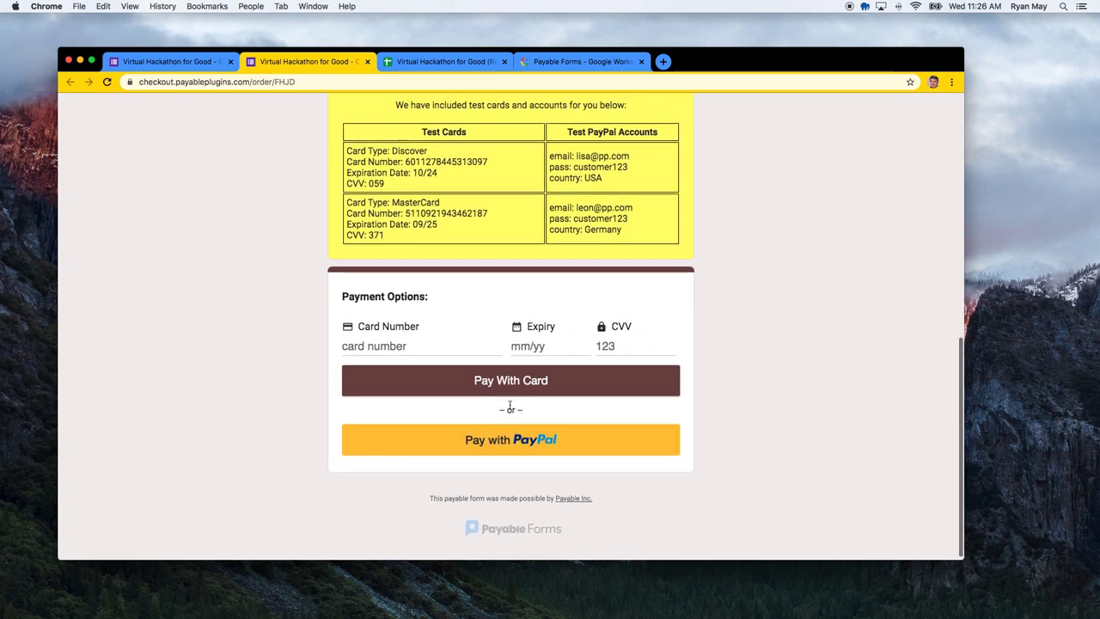
{"action": "scroll", "coordinate": [466, 307], "scroll_direction": "up", "scroll_amount": 1}
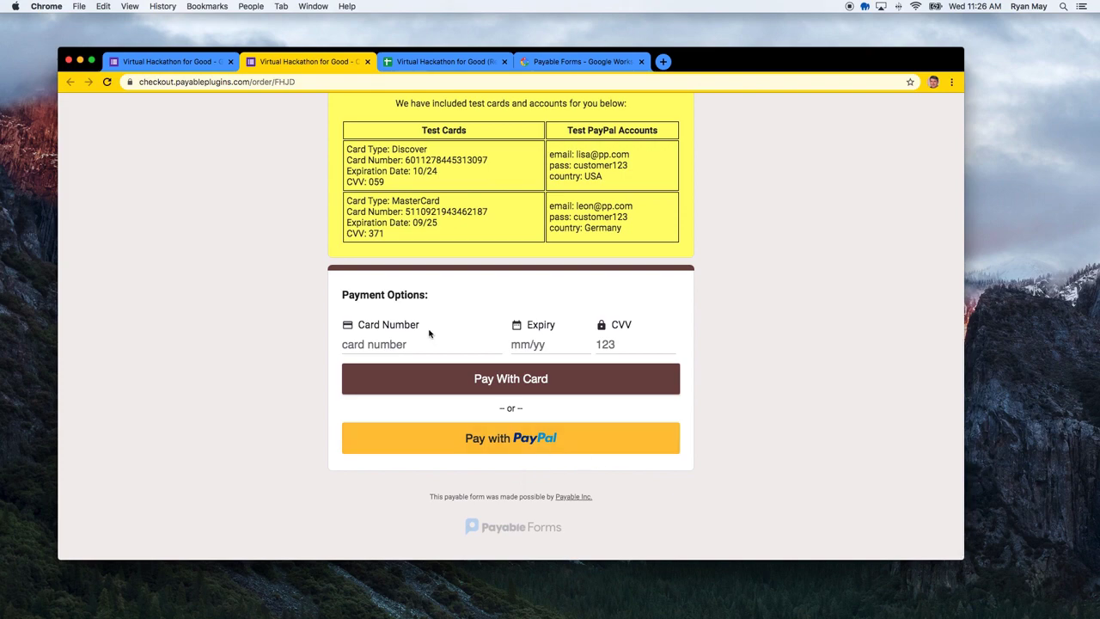
{"action": "scroll", "coordinate": [430, 331], "scroll_direction": "up", "scroll_amount": 10}
{"action": "scroll", "coordinate": [430, 333], "scroll_direction": "down", "scroll_amount": 2}
{"action": "scroll", "coordinate": [430, 334], "scroll_direction": "down", "scroll_amount": 5}
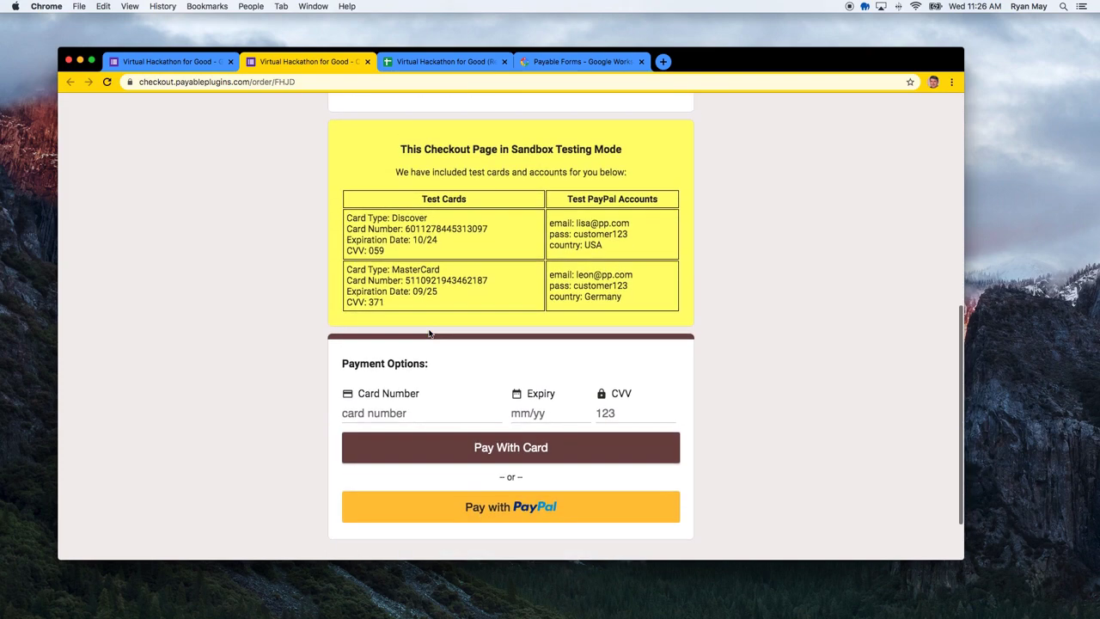
{"action": "scroll", "coordinate": [429, 334], "scroll_direction": "up", "scroll_amount": 6}
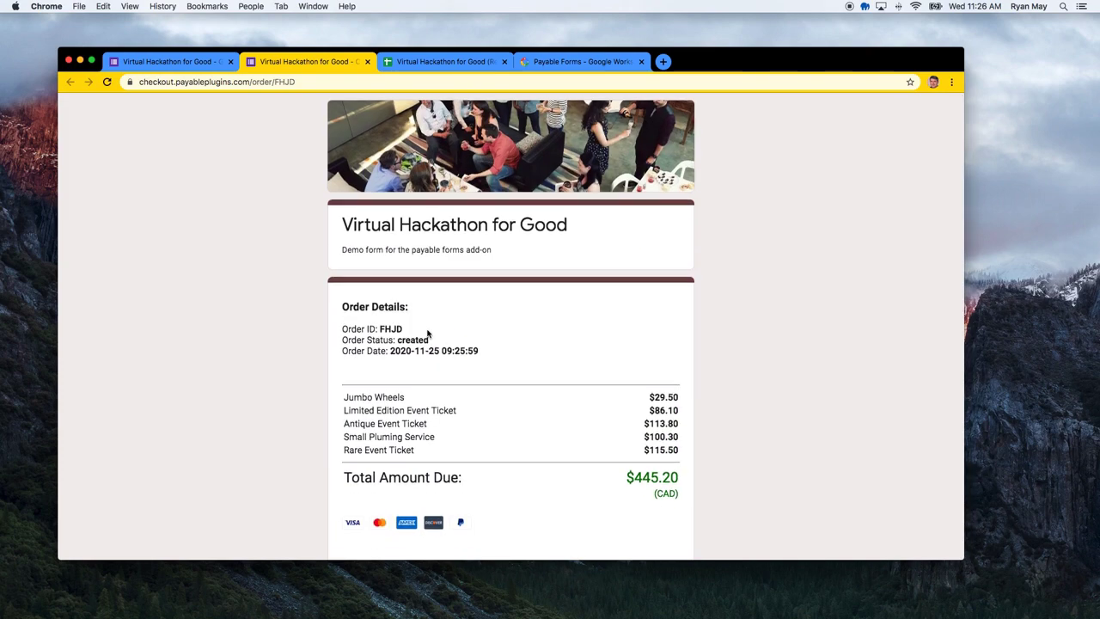
- Close the checkout preview page and dismiss the blank Payable Forms panel on the form editor
{"action": "left_click", "coordinate": [184, 62]}
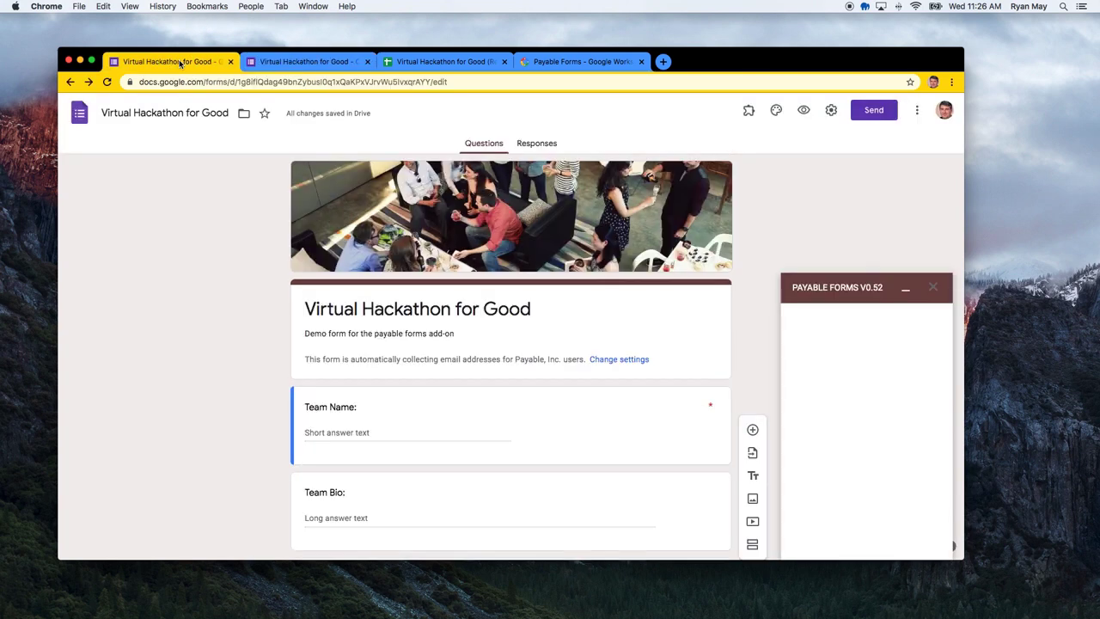
{"action": "left_click", "coordinate": [310, 63]}
{"action": "left_click", "coordinate": [367, 62]}
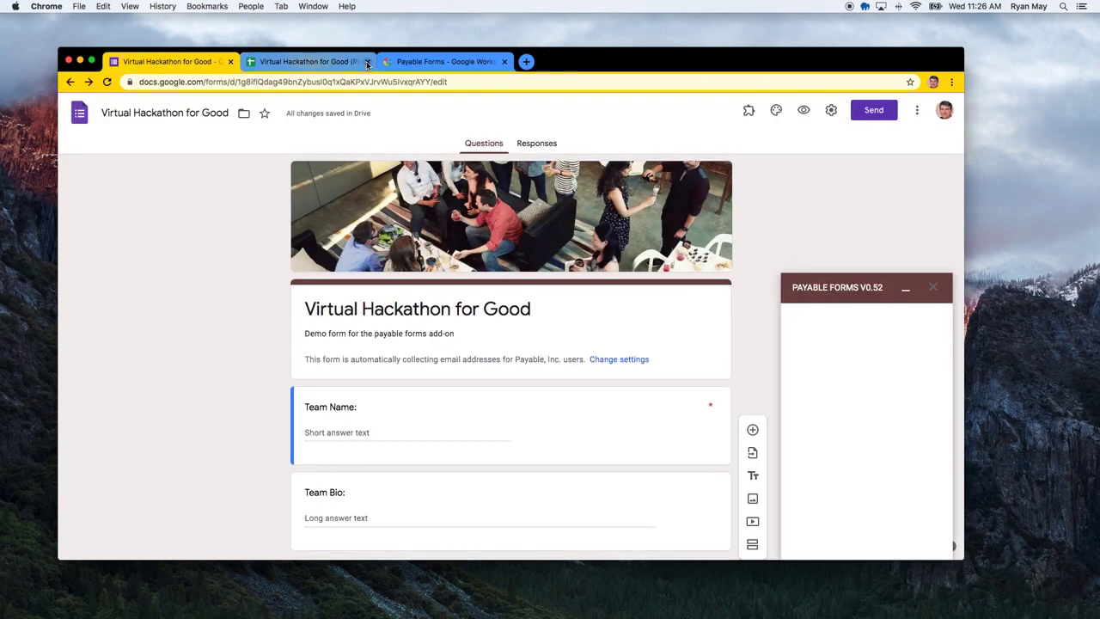
{"action": "left_click", "coordinate": [845, 413]}
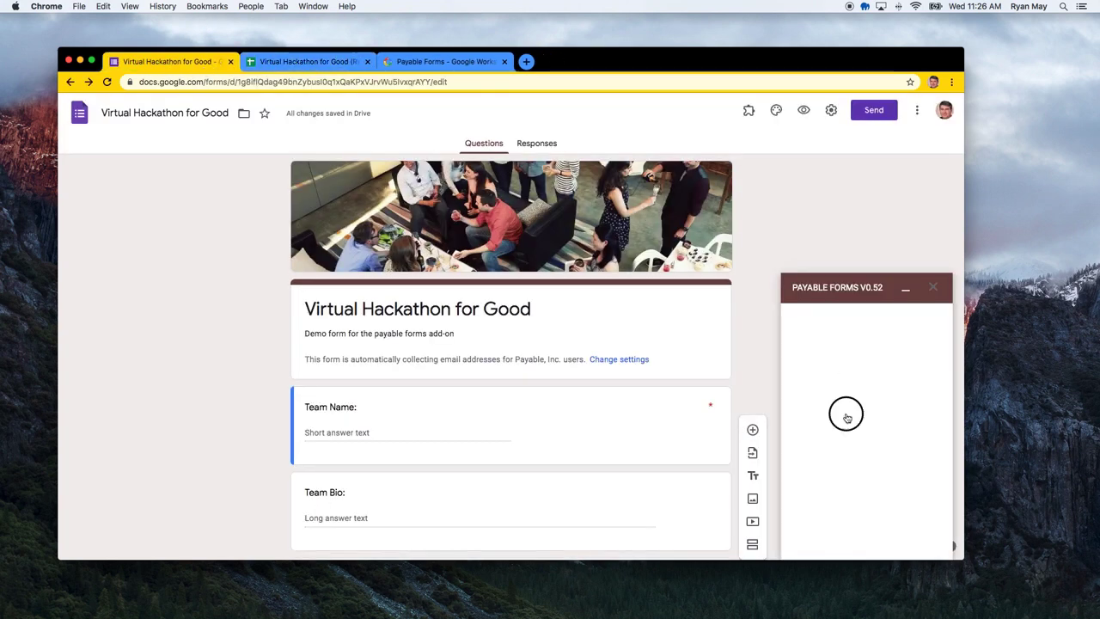
{"action": "left_click", "coordinate": [934, 288]}
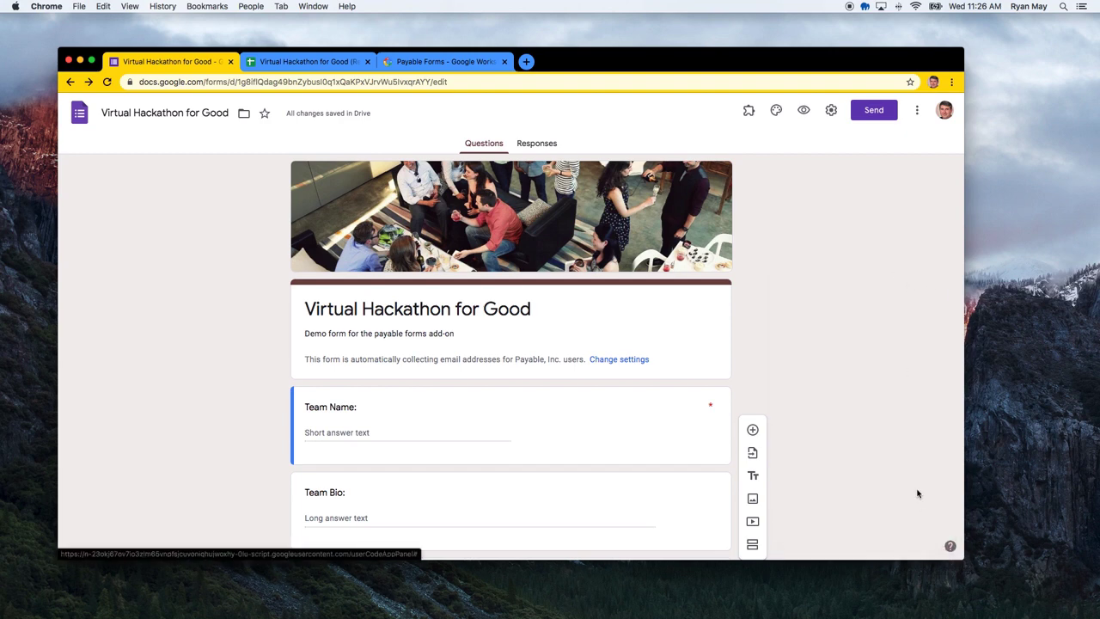
- Reopen the Payable Forms add-on's configuration panel on the form and dismiss the payment provider options dialog
{"action": "left_click", "coordinate": [748, 110]}
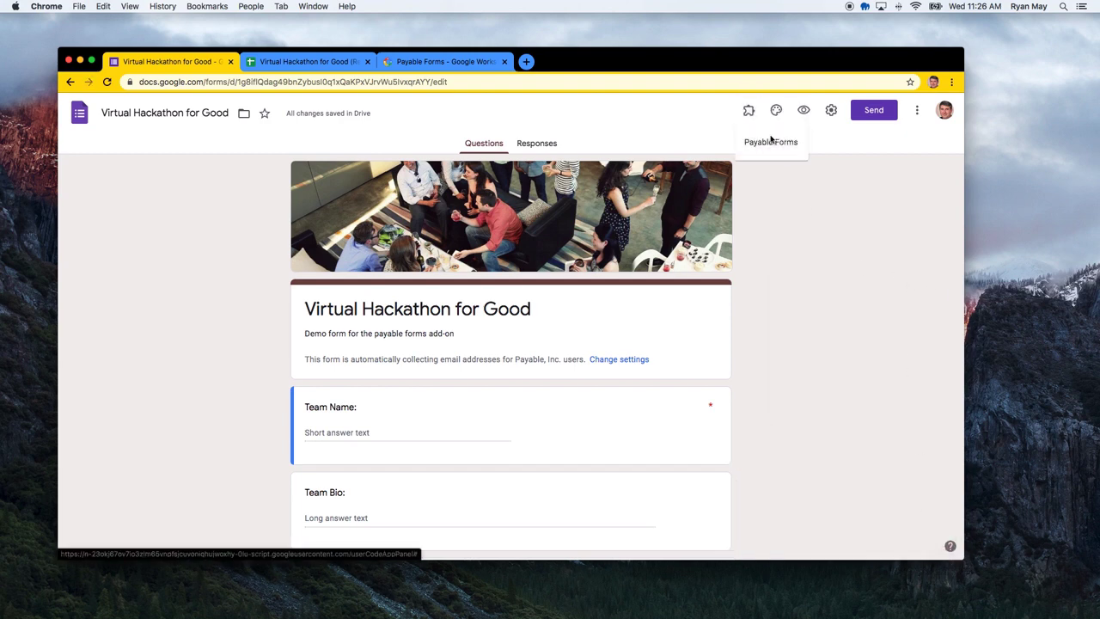
{"action": "left_click", "coordinate": [772, 140]}
{"action": "left_click", "coordinate": [526, 163]}
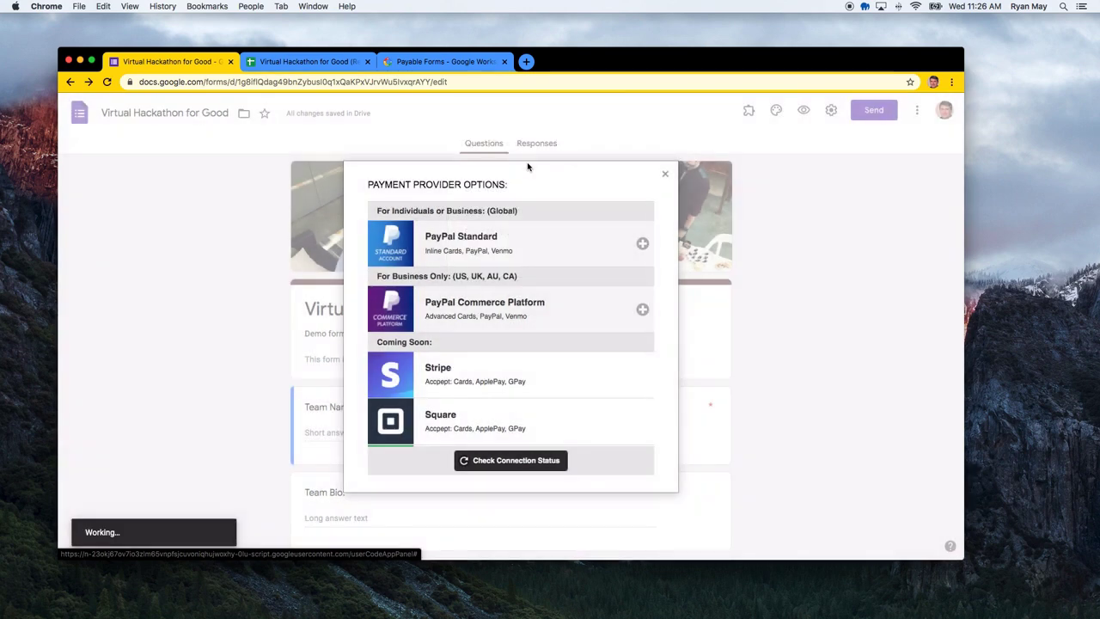
{"action": "left_click", "coordinate": [664, 174]}
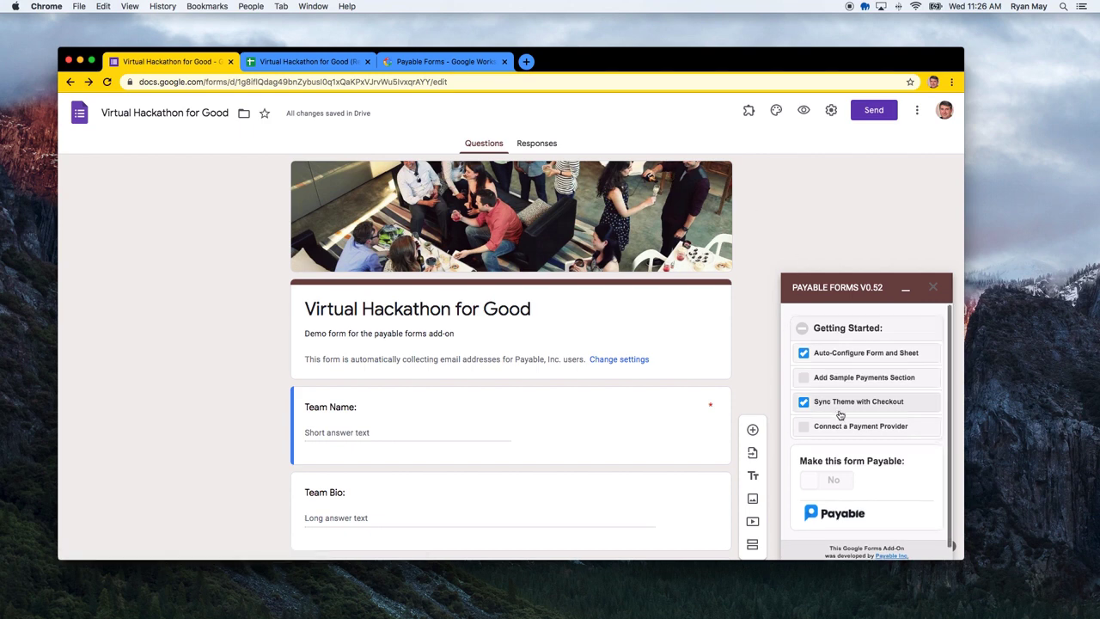
- Open the "Connect a Payment Provider" setup and review the available and upcoming payment providers
{"action": "scroll", "coordinate": [842, 416], "scroll_direction": "down", "scroll_amount": 1}
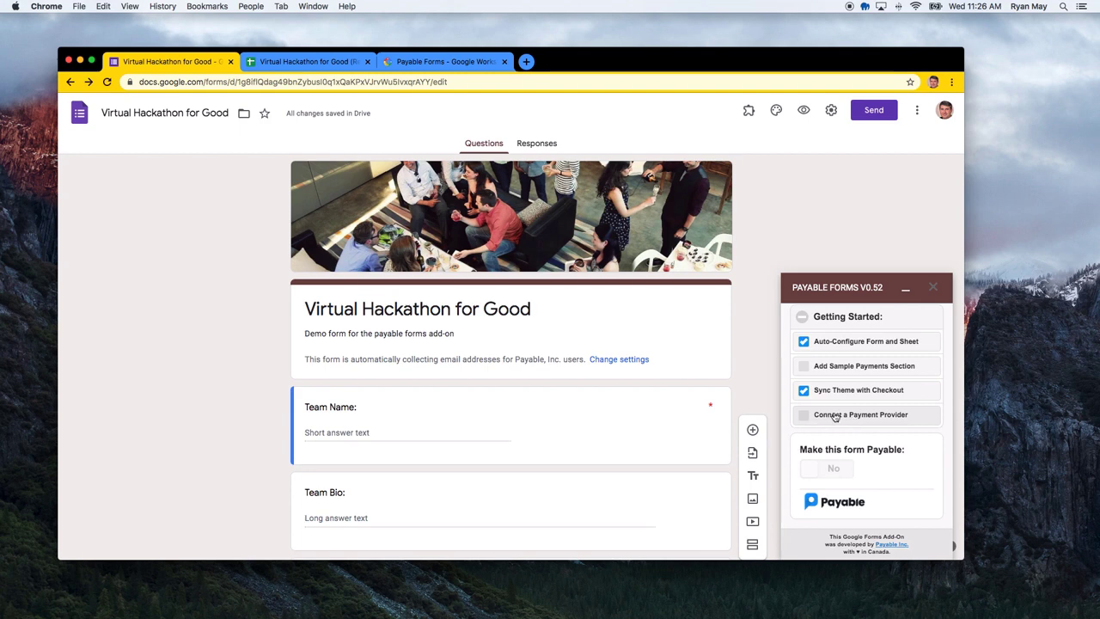
{"action": "left_click", "coordinate": [835, 417]}
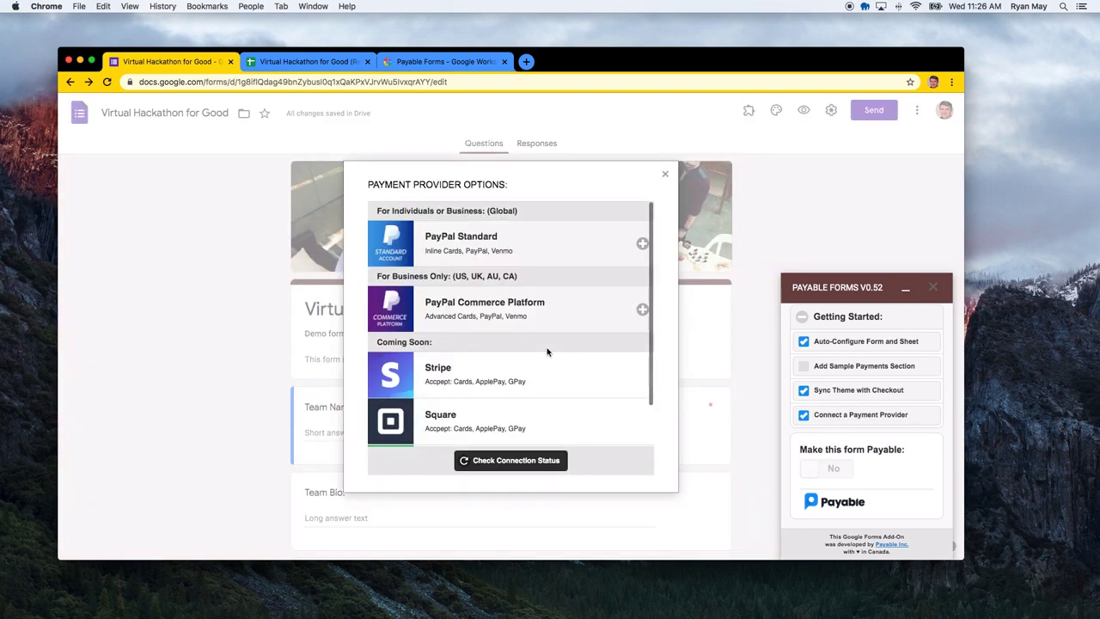
{"action": "scroll", "coordinate": [473, 347], "scroll_direction": "down", "scroll_amount": 3}
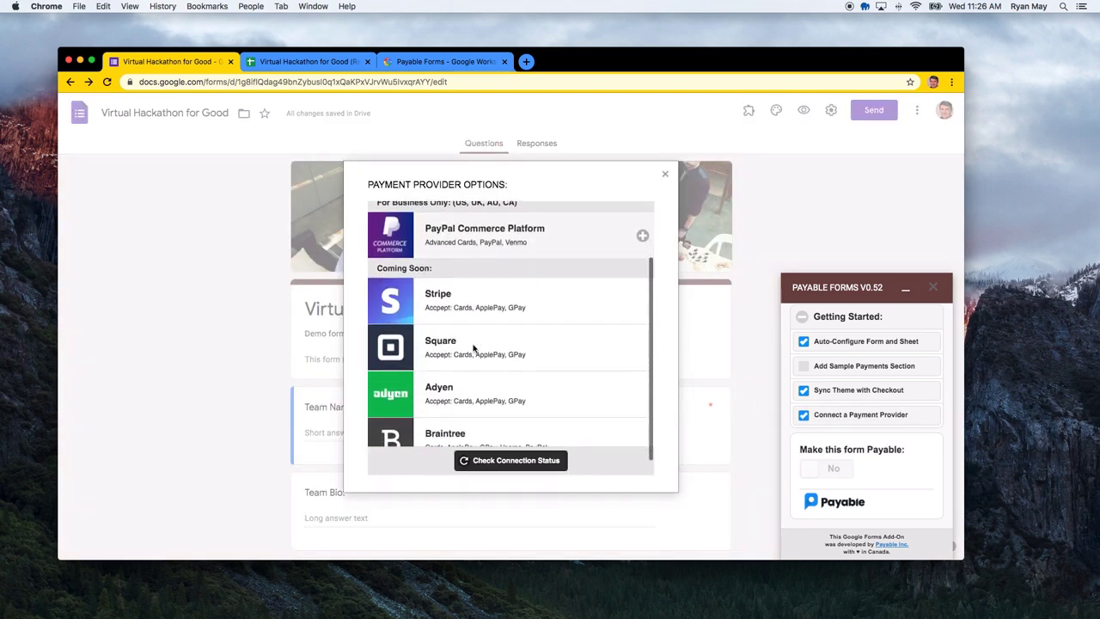
{"action": "scroll", "coordinate": [473, 347], "scroll_direction": "up", "scroll_amount": 3}
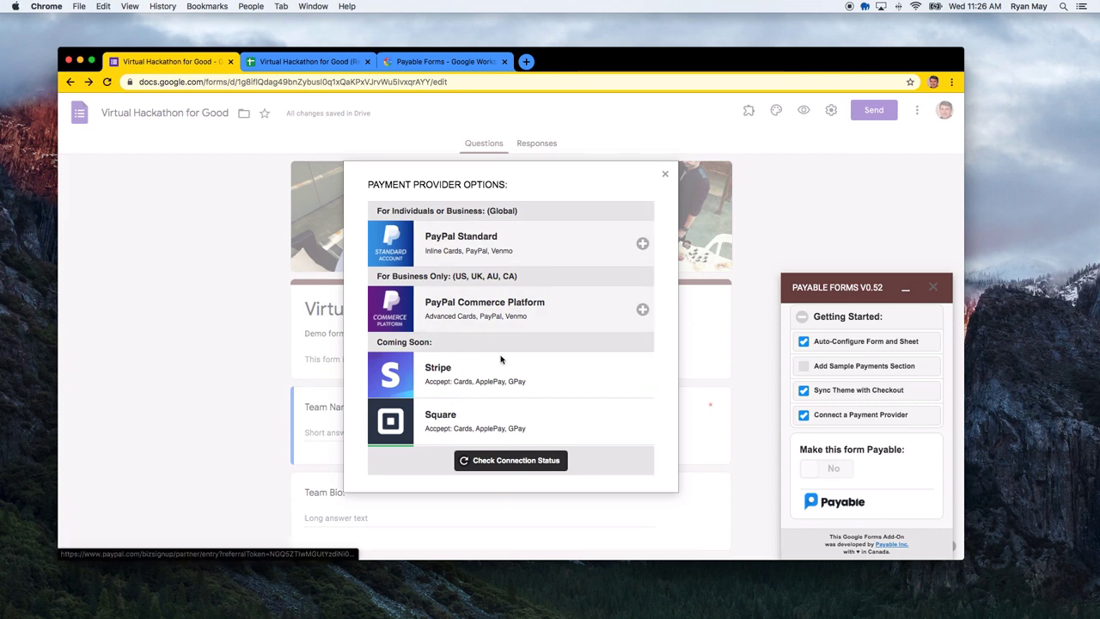
{"action": "scroll", "coordinate": [502, 360], "scroll_direction": "down", "scroll_amount": 1}
{"action": "scroll", "coordinate": [470, 376], "scroll_direction": "down", "scroll_amount": 3}
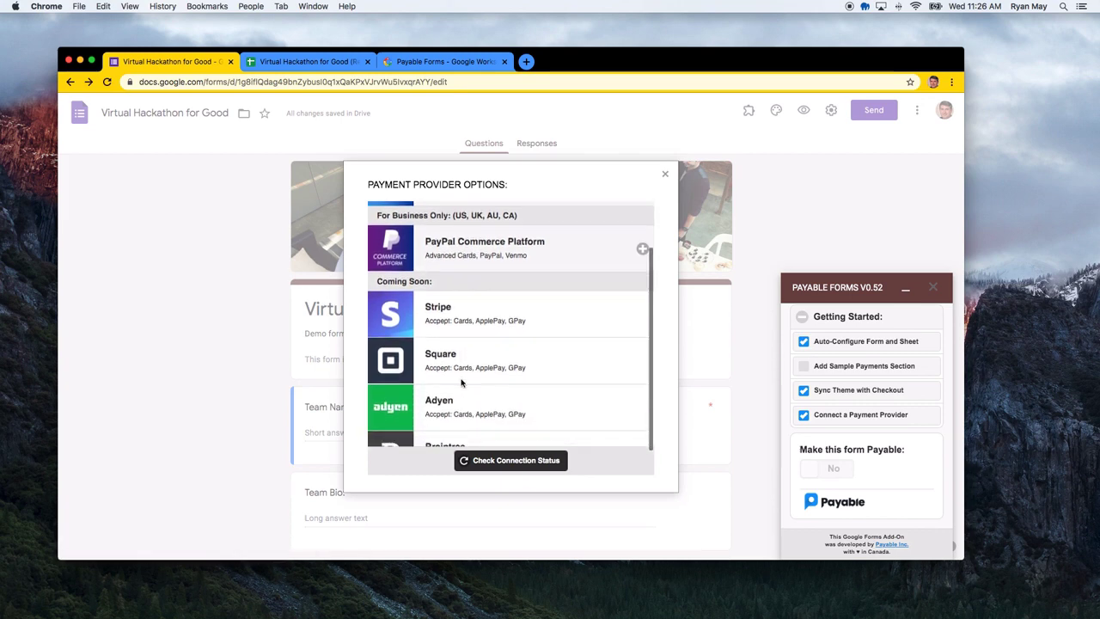
{"action": "scroll", "coordinate": [462, 361], "scroll_direction": "up", "scroll_amount": 5}
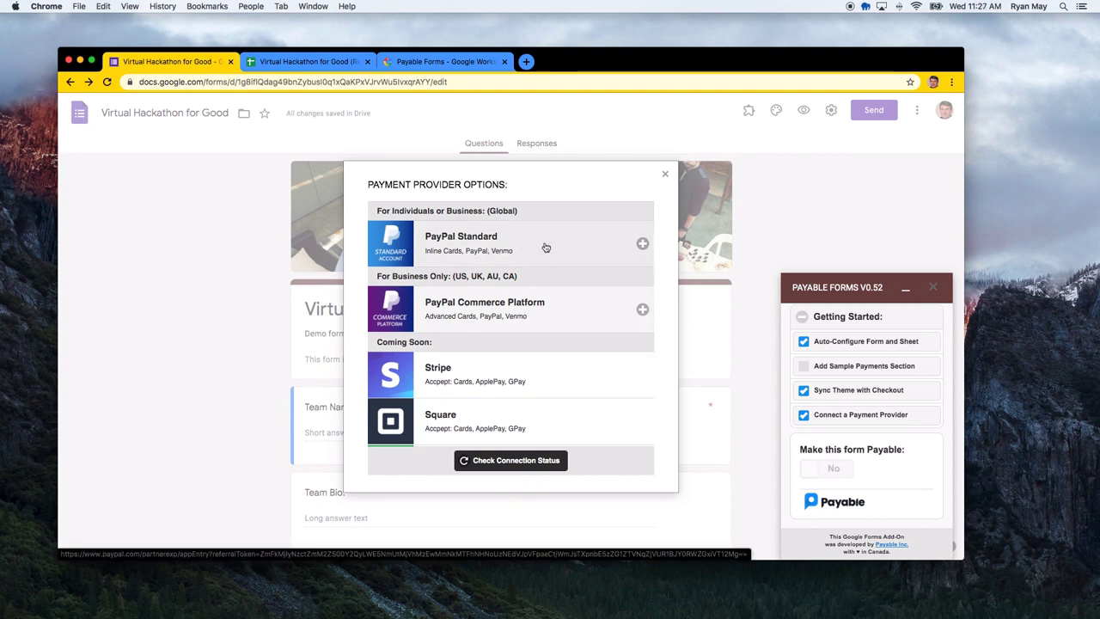
- Start connecting a PayPal Standard account to Payable Inc., replacing the suggested e-mail with the PayPal account's e-mail address
{"action": "left_click", "coordinate": [490, 247]}
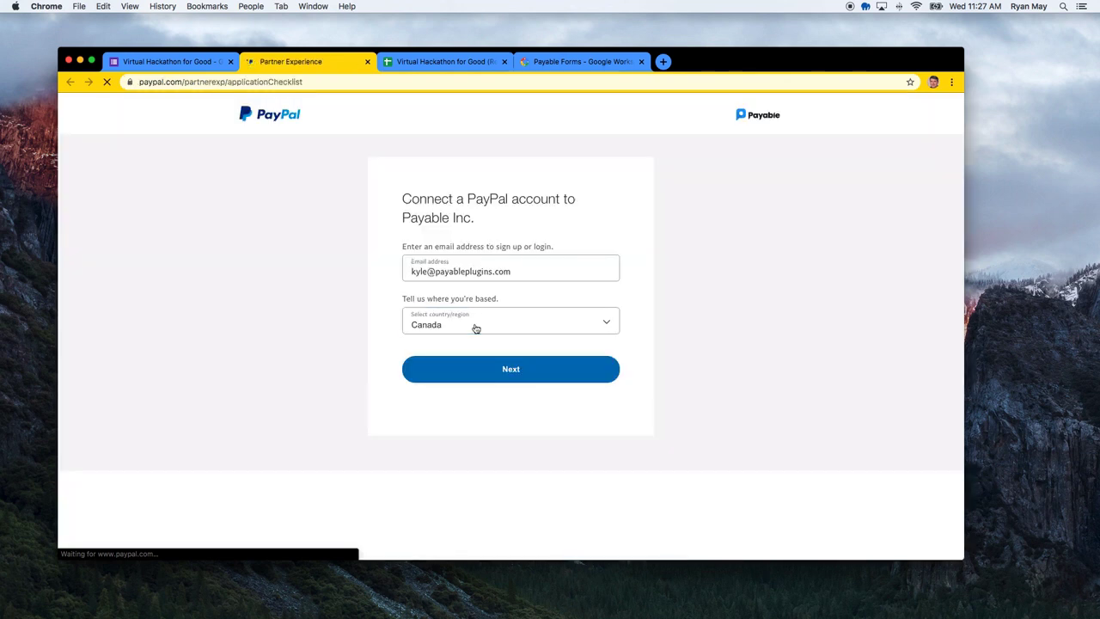
{"action": "triple_click", "coordinate": [482, 272]}
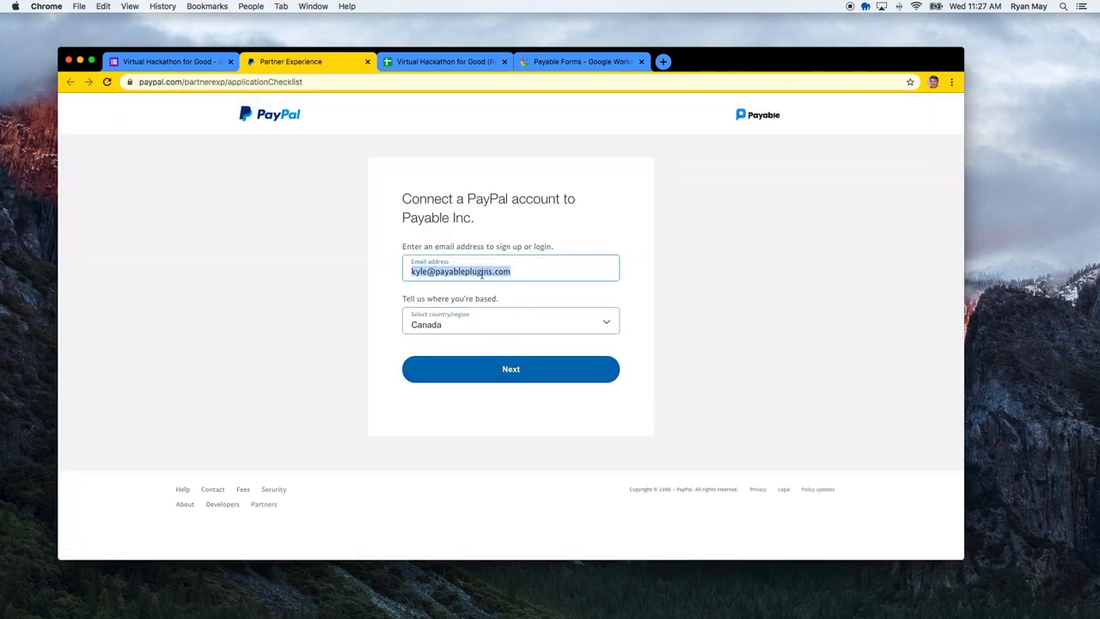
{"action": "type", "text": "p"}
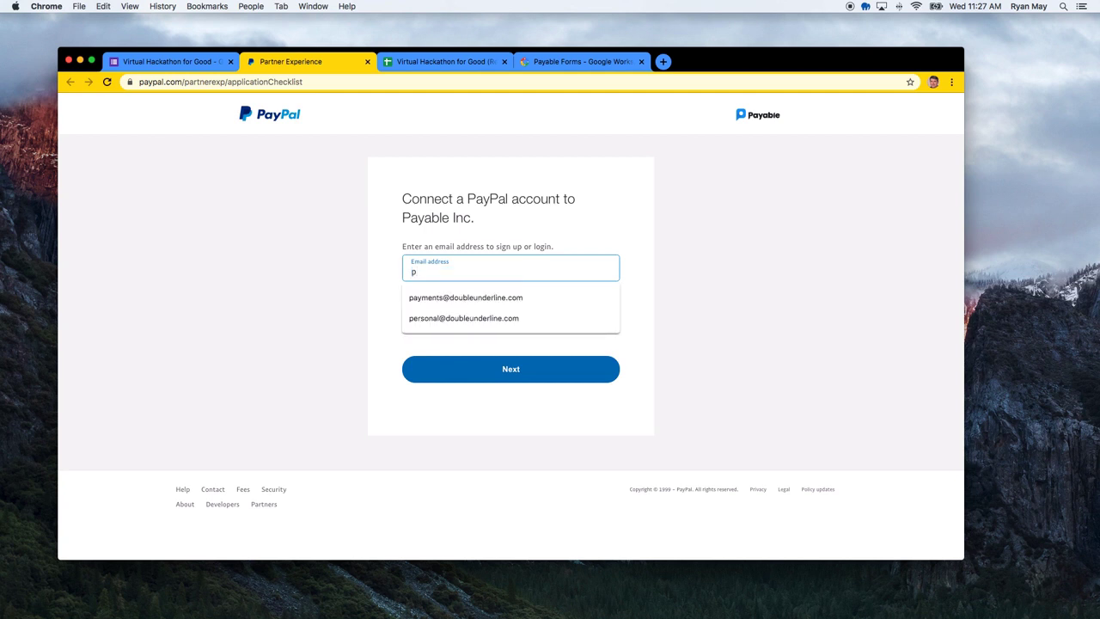
{"action": "left_click", "coordinate": [465, 298]}
{"action": "left_click", "coordinate": [518, 371]}
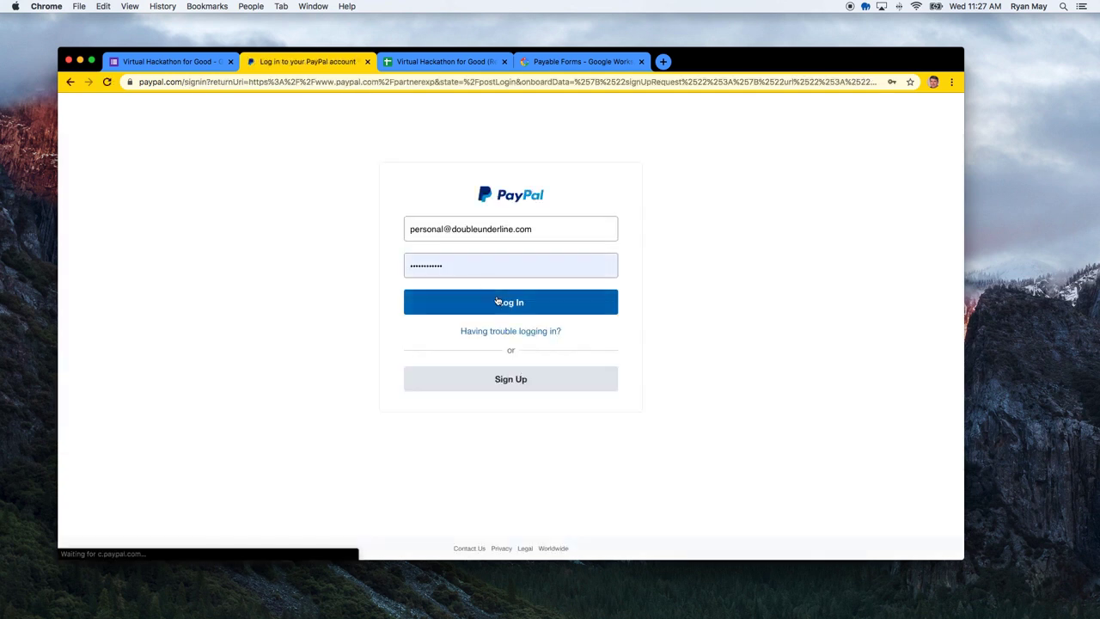
- Log in to PayPal with the saved account e-mail and password
{"action": "left_click", "coordinate": [497, 301]}
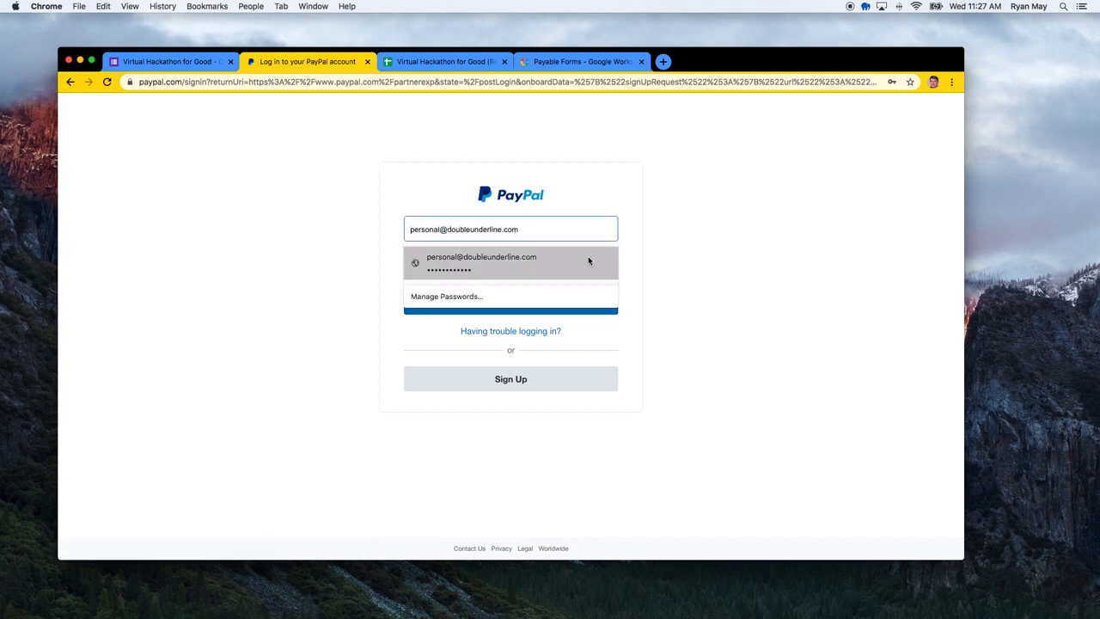
{"action": "left_click", "coordinate": [589, 261]}
{"action": "left_click", "coordinate": [553, 301]}
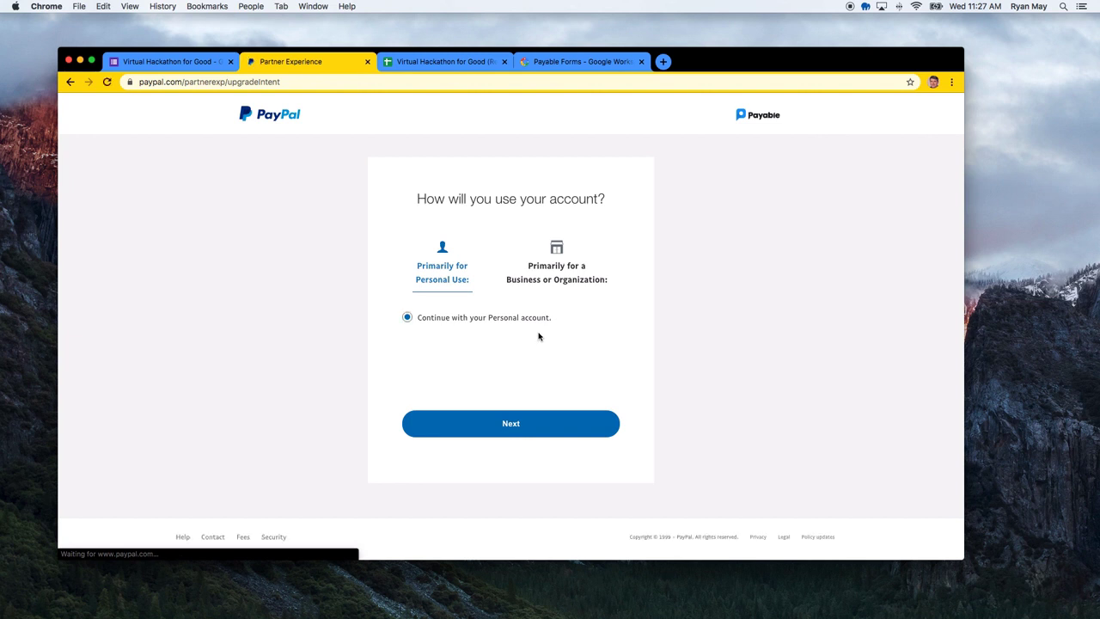
- Continue with the Personal PayPal account, return to Payable Inc. and close the PayPal setup page
{"action": "left_click", "coordinate": [496, 432]}
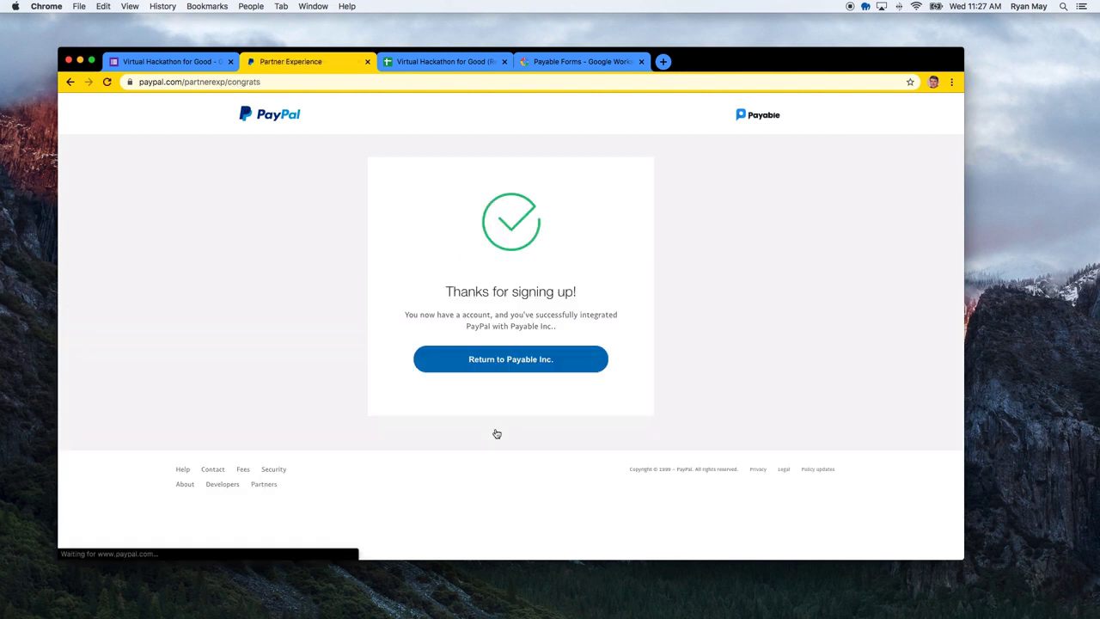
{"action": "left_click", "coordinate": [510, 361]}
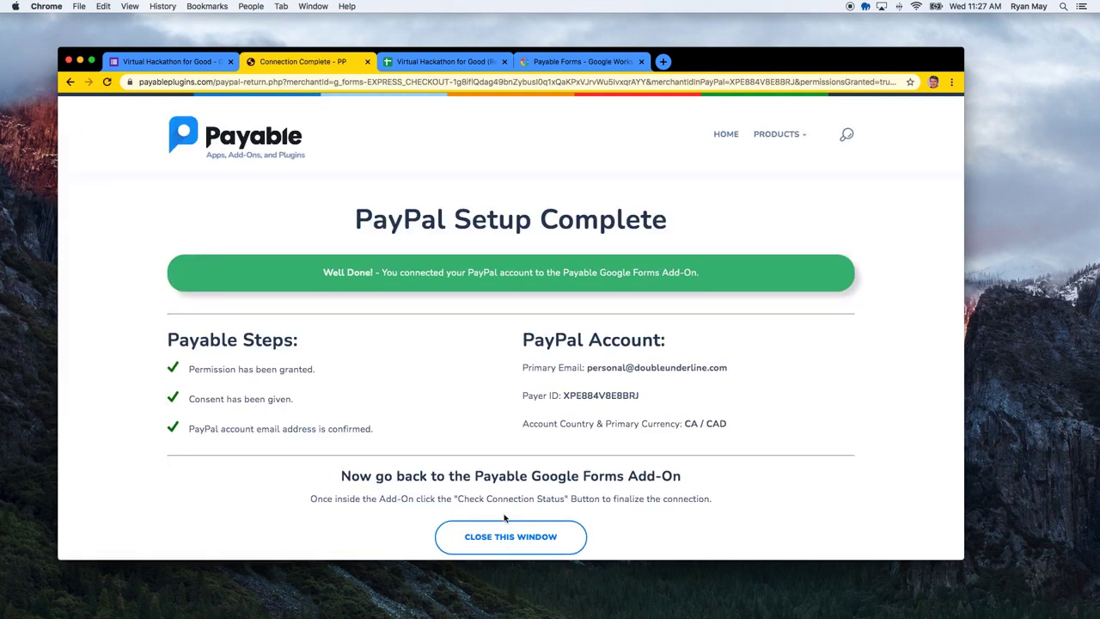
{"action": "left_click", "coordinate": [509, 544]}
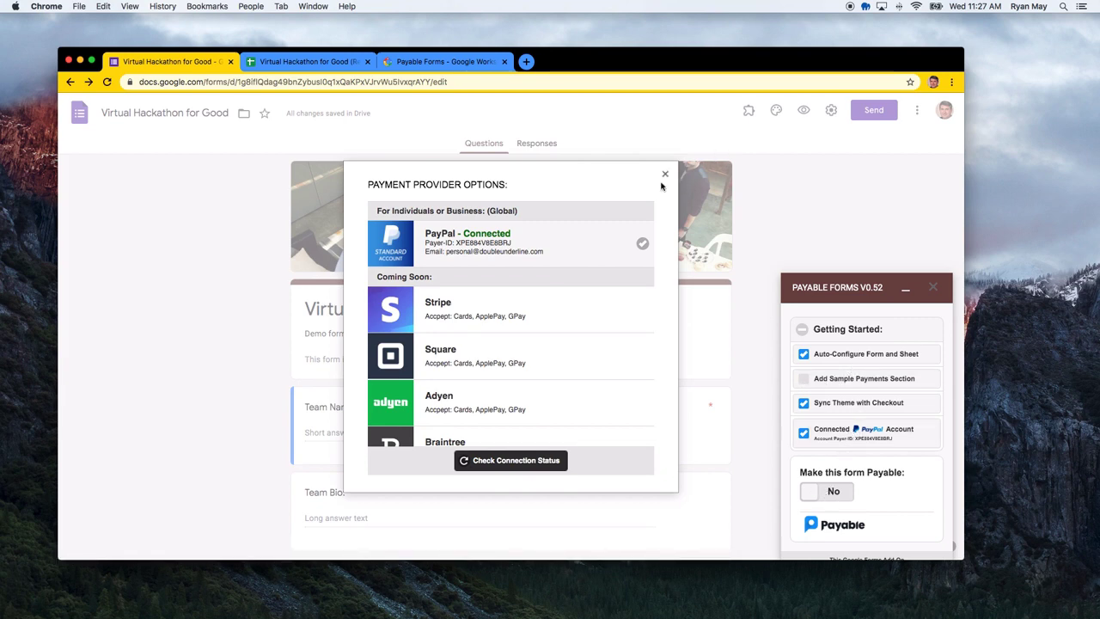
- Close the payment provider options, set "Make this form Payable" to Yes and start a test transaction
{"action": "left_click", "coordinate": [665, 175]}
{"action": "left_click", "coordinate": [822, 502]}
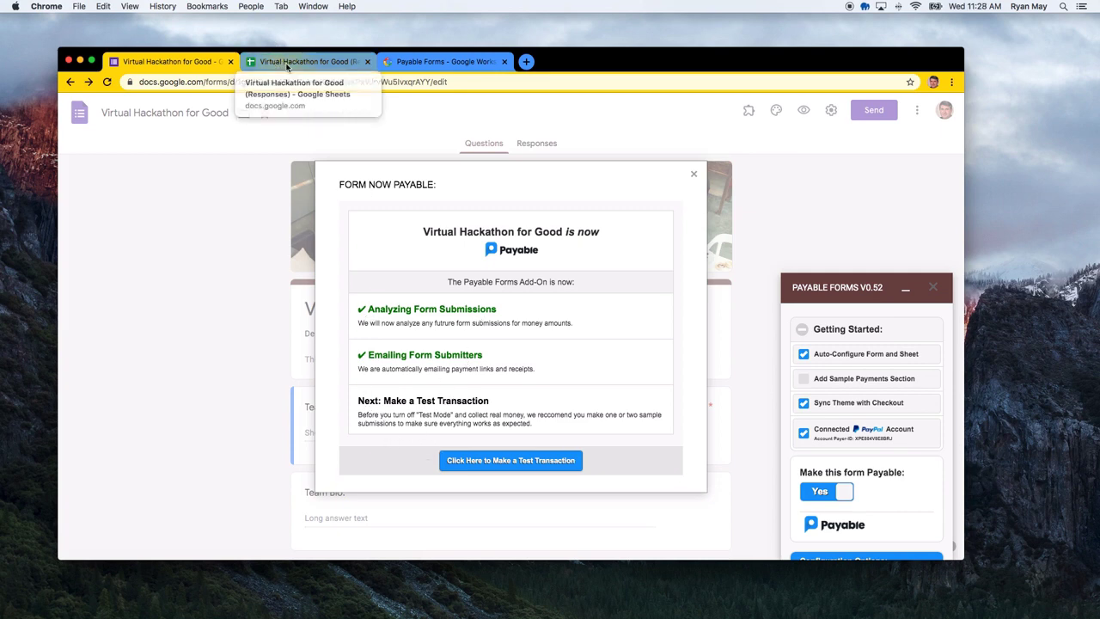
{"action": "left_click", "coordinate": [509, 461]}
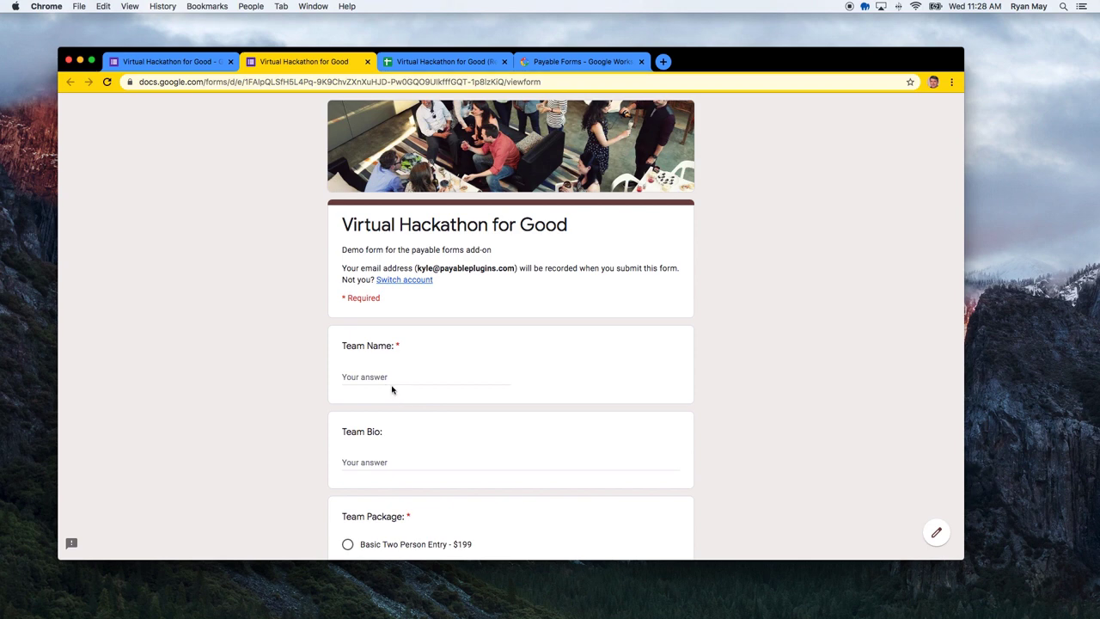
- Fill in the test form with team name "Awesome Hackers" and team bio "We are the best from MIT."
{"action": "left_click", "coordinate": [366, 379]}
{"action": "type", "text": "Awesome Hackers"}
{"action": "scroll", "coordinate": [506, 441], "scroll_direction": "down", "scroll_amount": 1}
{"action": "left_click", "coordinate": [344, 416]}
{"action": "type", "text": "We"}
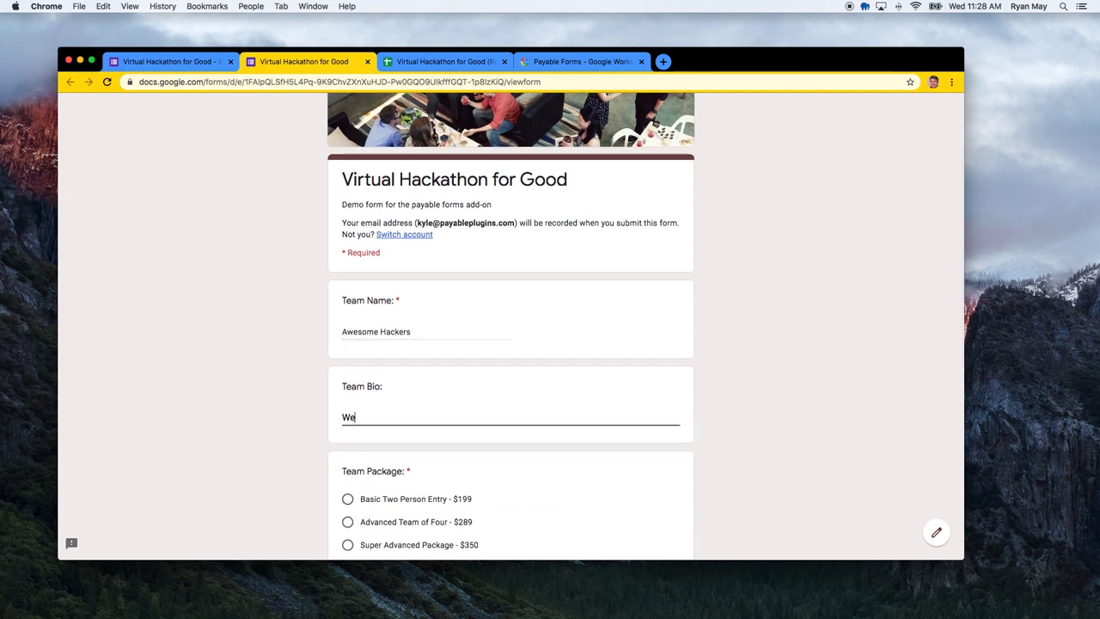
{"action": "type", "text": " are the best from MIT."}
- Choose "Advanced Team of Four - $289", "12 Pack of RedBull - $24.00" and "Guest Pass (Quantity 3) - $30", and submit the test form
{"action": "scroll", "coordinate": [511, 327], "scroll_direction": "down", "scroll_amount": 4}
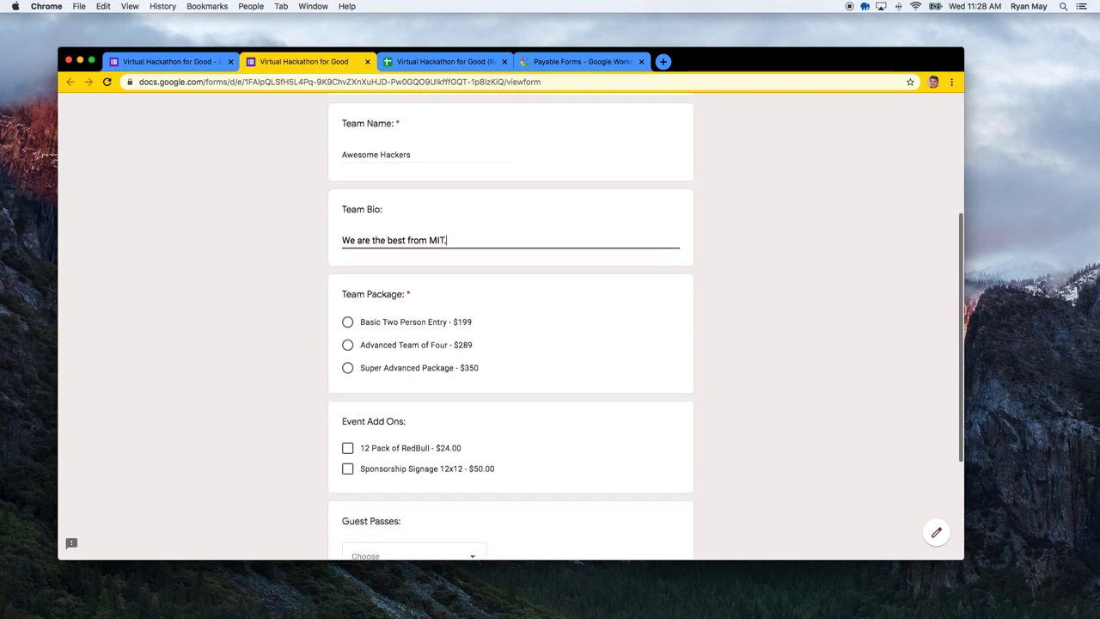
{"action": "left_click", "coordinate": [417, 345]}
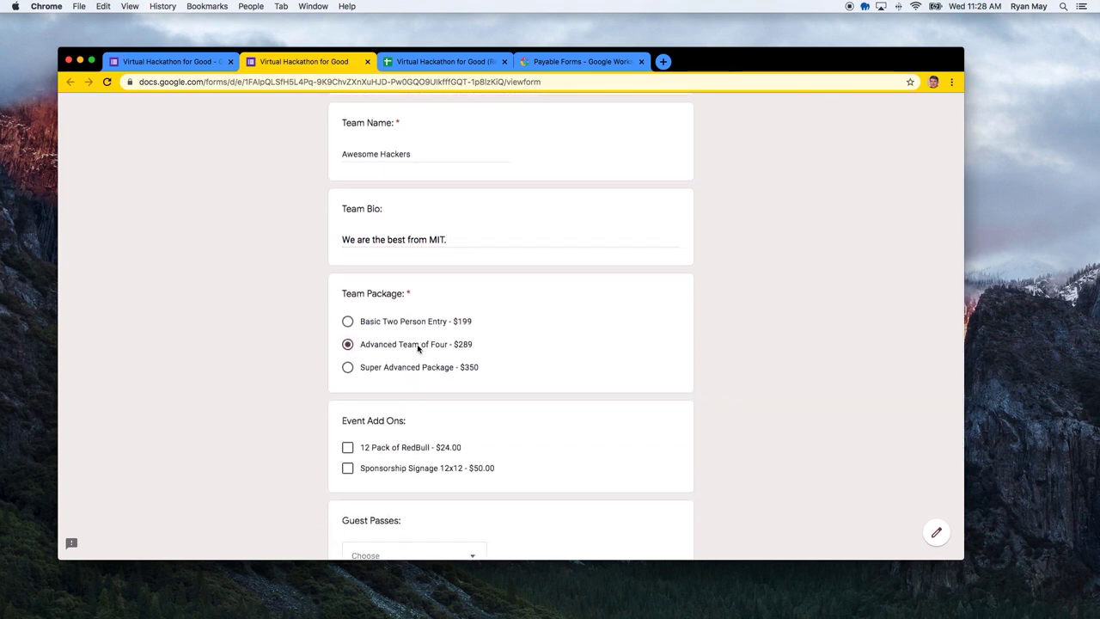
{"action": "scroll", "coordinate": [404, 357], "scroll_direction": "down", "scroll_amount": 2}
{"action": "left_click", "coordinate": [404, 360]}
{"action": "scroll", "coordinate": [590, 434], "scroll_direction": "down", "scroll_amount": 2}
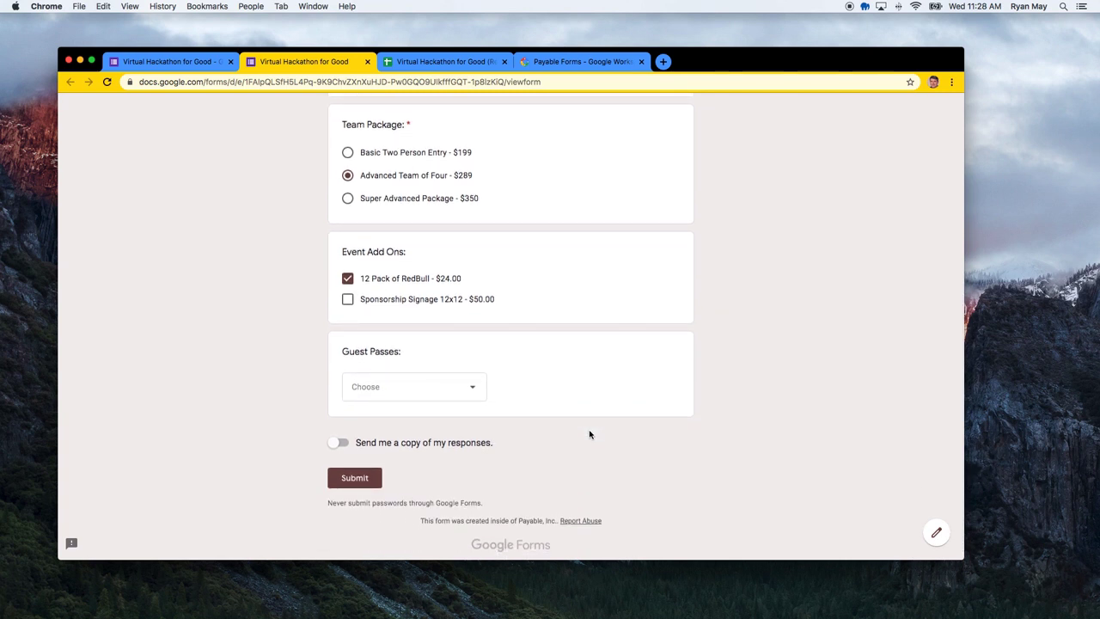
{"action": "left_click", "coordinate": [422, 389]}
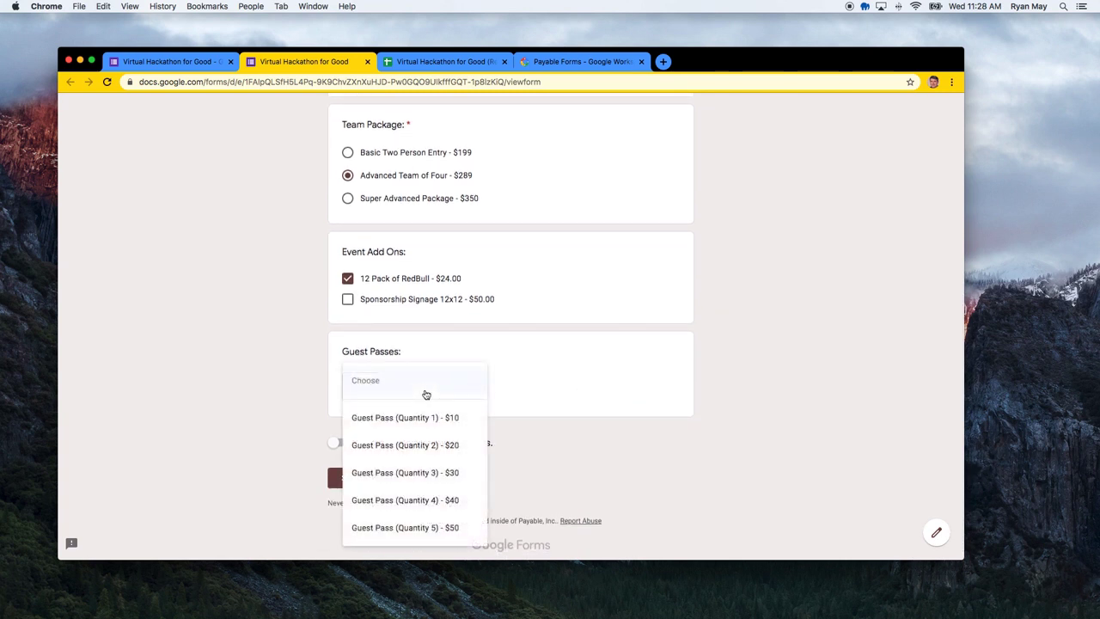
{"action": "left_click", "coordinate": [422, 475]}
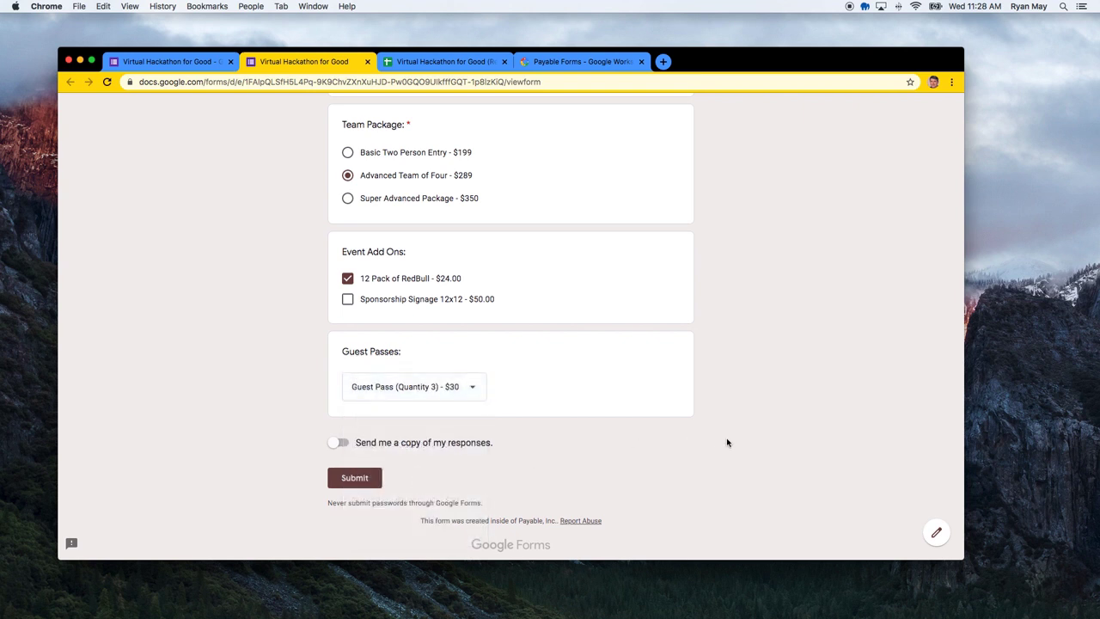
{"action": "left_click", "coordinate": [367, 478]}
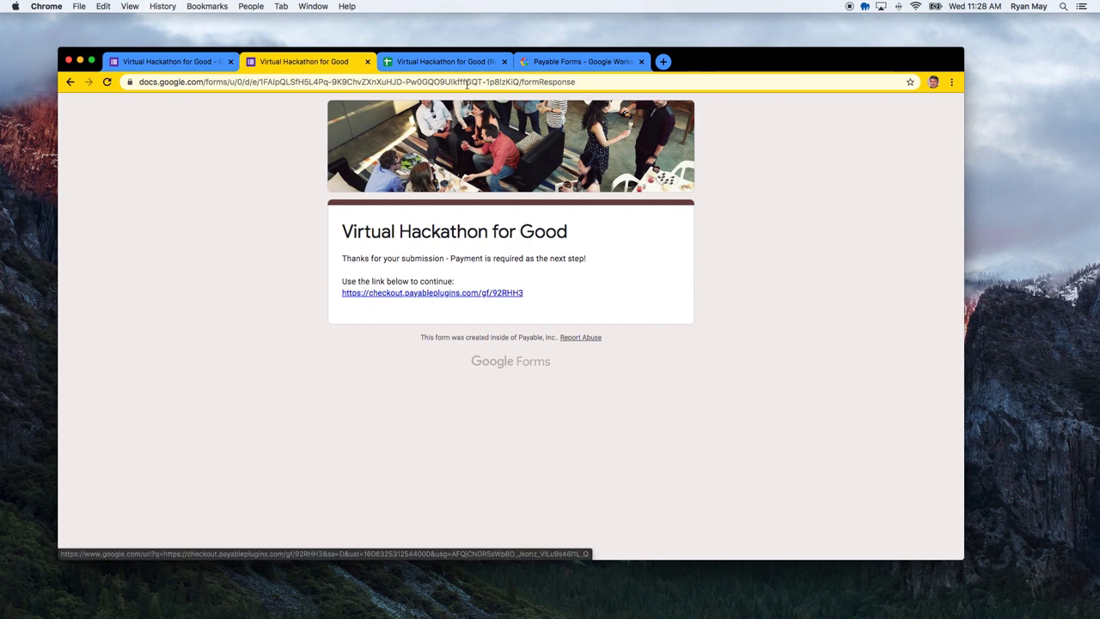
- Examine the new test submission in the Responses spreadsheet, including its Payable order ID, total, status and payment columns
{"action": "left_click", "coordinate": [452, 62]}
{"action": "left_click", "coordinate": [370, 284]}
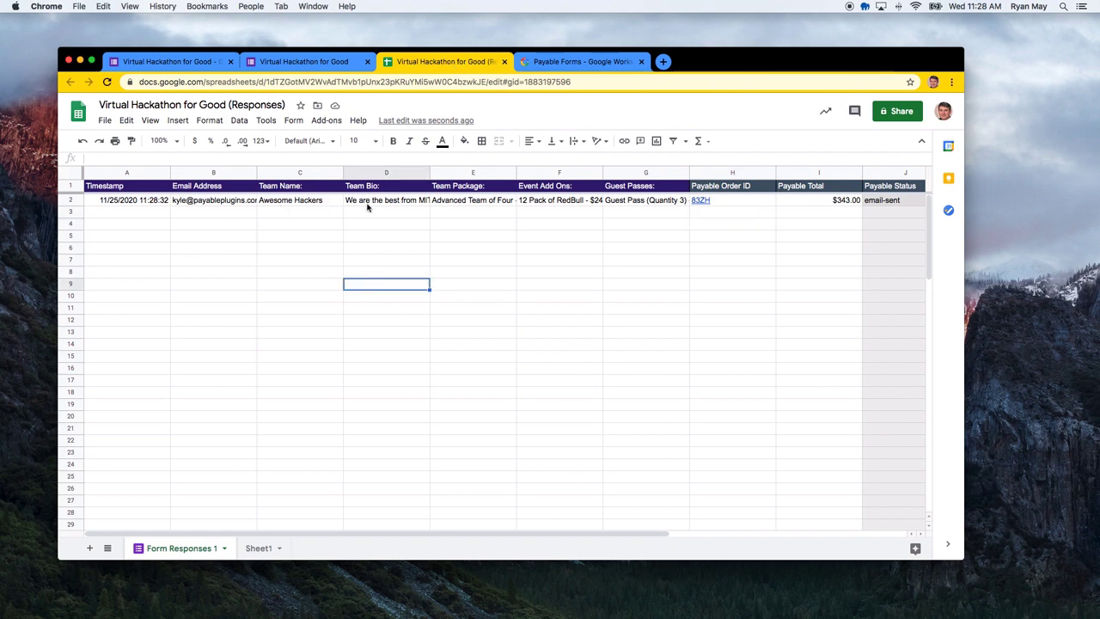
{"action": "scroll", "coordinate": [766, 229], "scroll_direction": "right", "scroll_amount": 2}
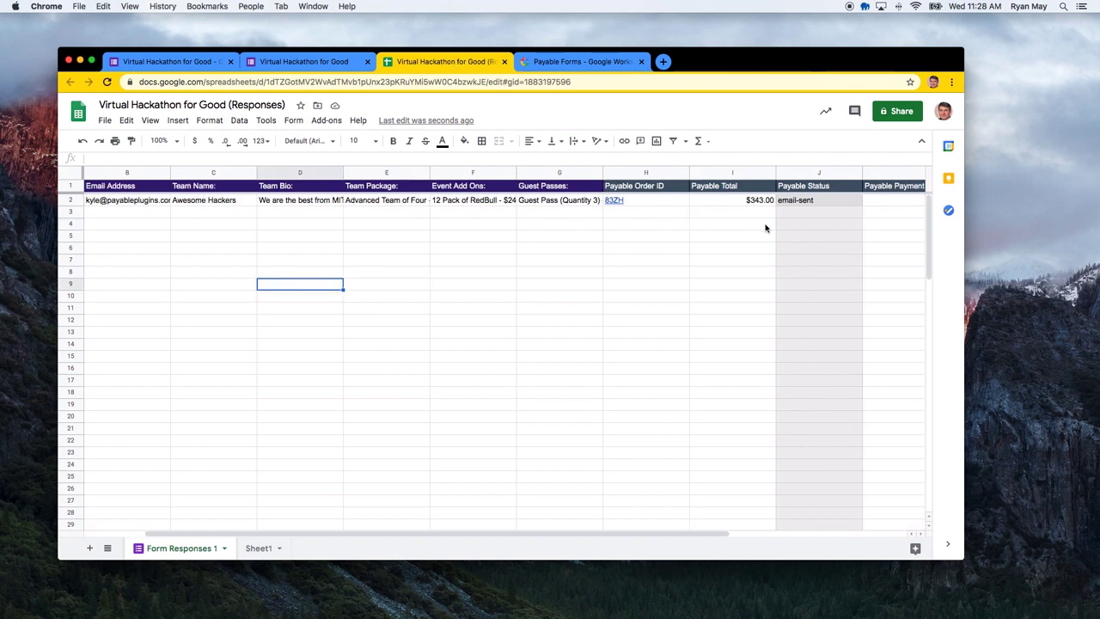
{"action": "scroll", "coordinate": [730, 251], "scroll_direction": "right", "scroll_amount": 4}
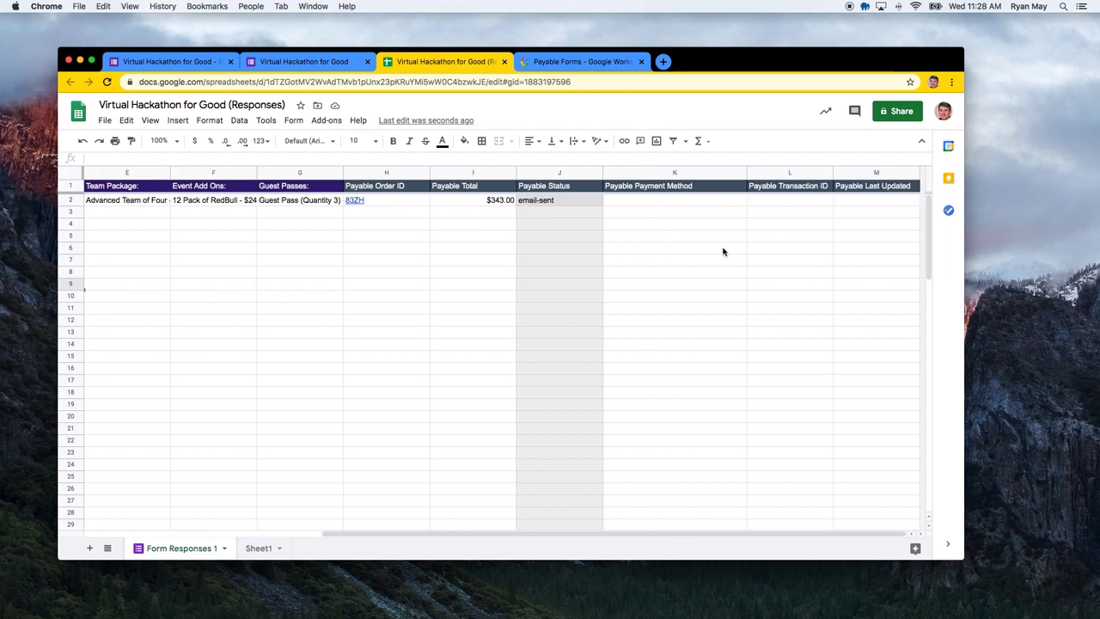
{"action": "scroll", "coordinate": [494, 287], "scroll_direction": "left", "scroll_amount": 5}
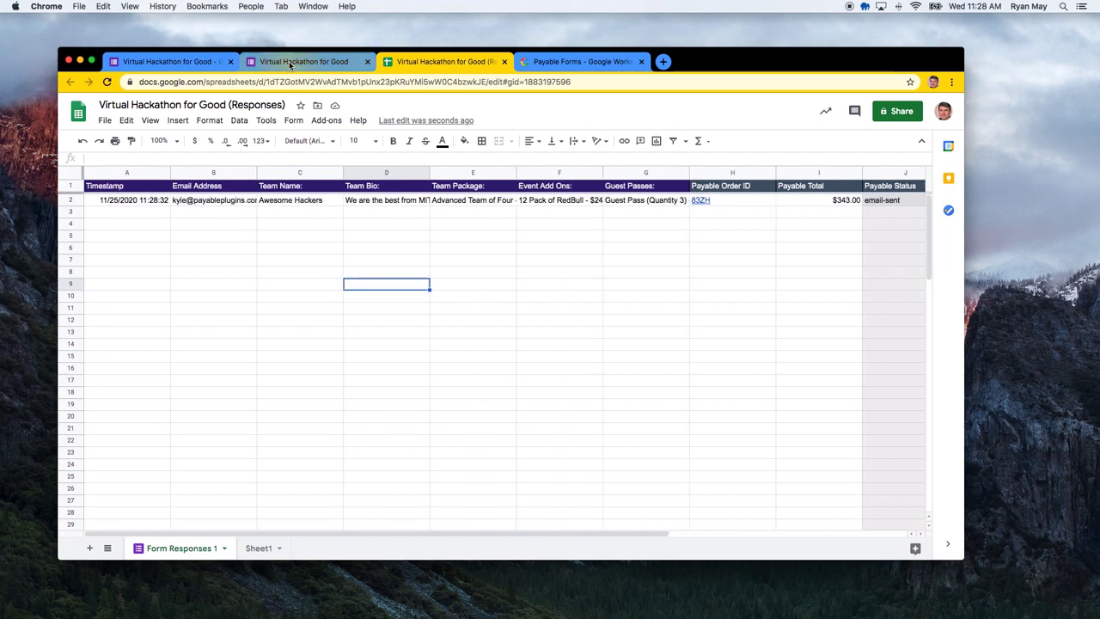
- Switch to the order's checkout page and examine its order details, purchased items, total due and sandbox test payment credentials
{"action": "left_click", "coordinate": [293, 63]}
{"action": "left_click", "coordinate": [431, 294]}
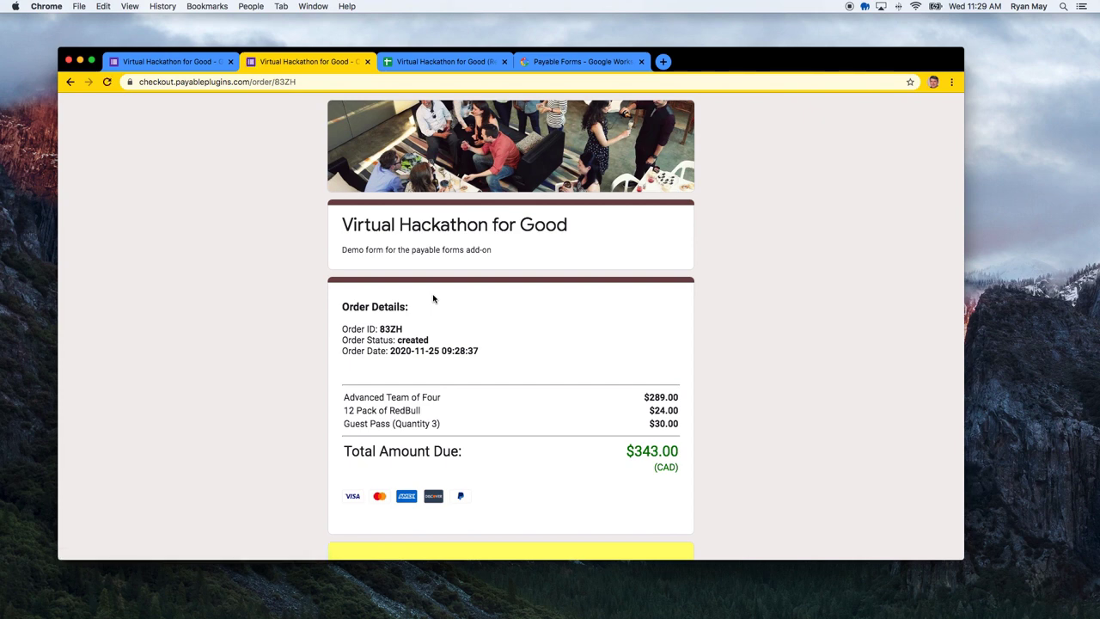
{"action": "scroll", "coordinate": [436, 325], "scroll_direction": "down", "scroll_amount": 2}
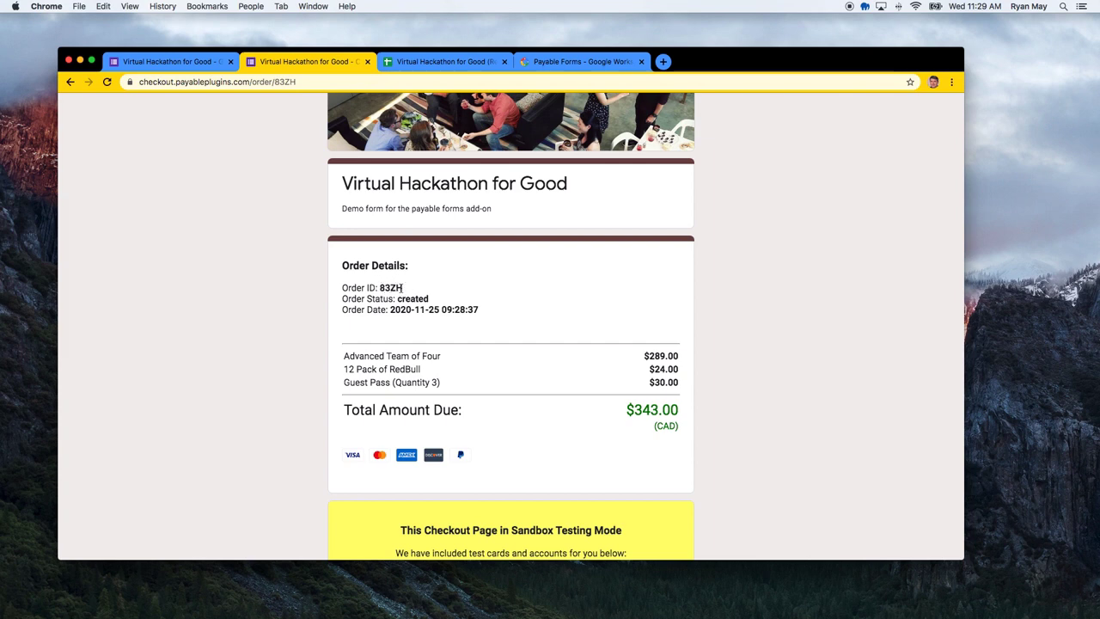
{"action": "double_click", "coordinate": [385, 287]}
{"action": "left_click", "coordinate": [388, 296]}
{"action": "scroll", "coordinate": [399, 322], "scroll_direction": "down", "scroll_amount": 1}
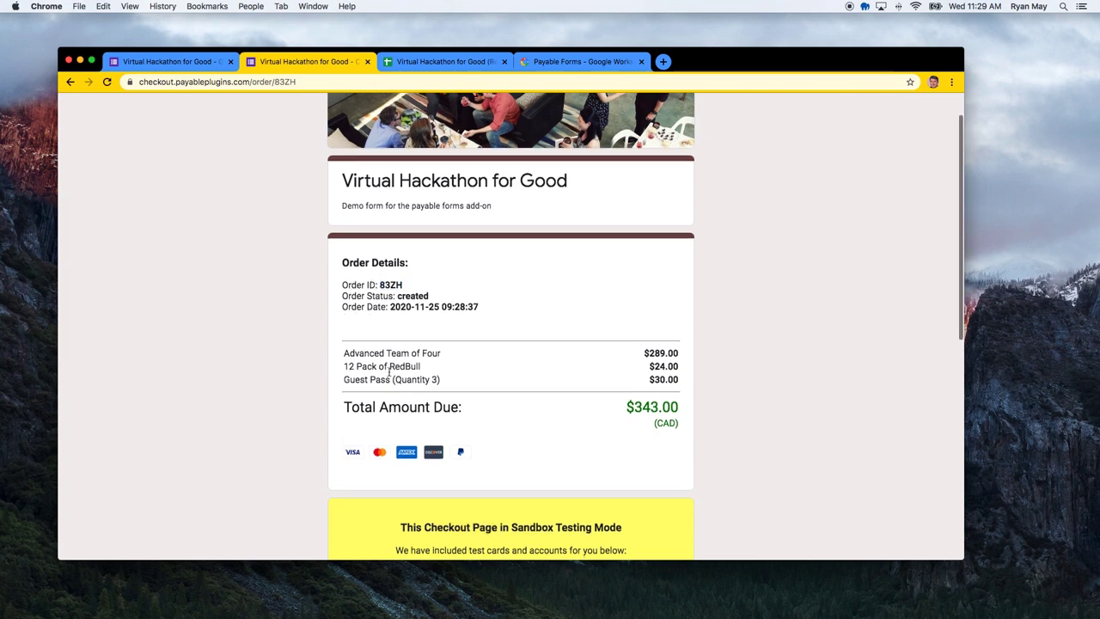
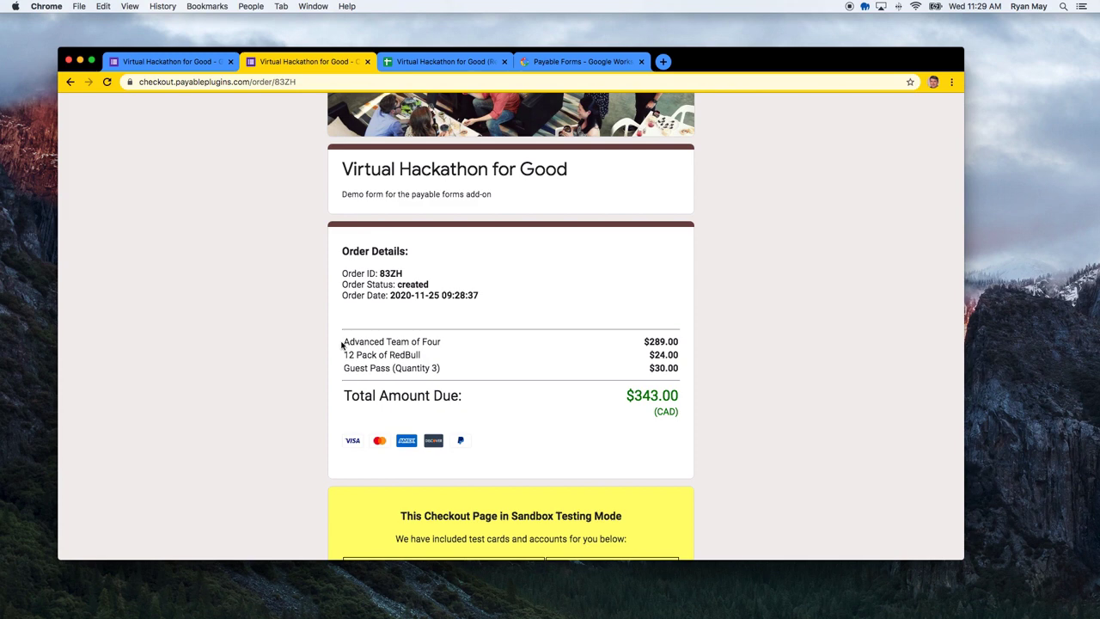
{"action": "left_click_drag", "start_coordinate": [341, 345], "coordinate": [467, 367]}
{"action": "left_click", "coordinate": [447, 364]}
{"action": "left_click", "coordinate": [473, 375]}
{"action": "scroll", "coordinate": [480, 396], "scroll_direction": "down", "scroll_amount": 2}
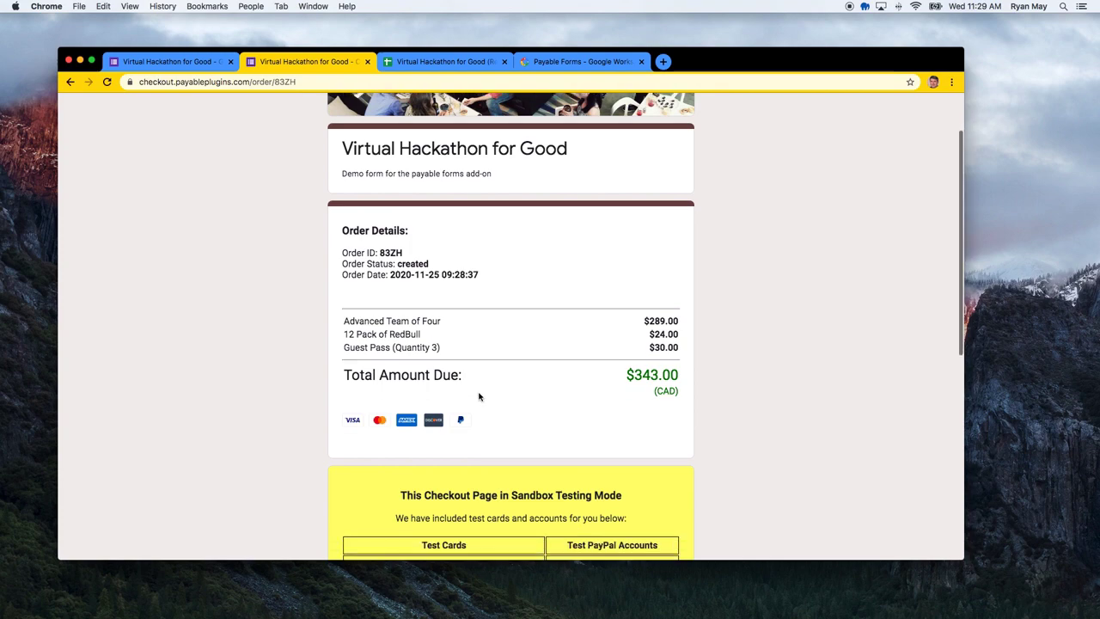
{"action": "scroll", "coordinate": [480, 396], "scroll_direction": "down", "scroll_amount": 5}
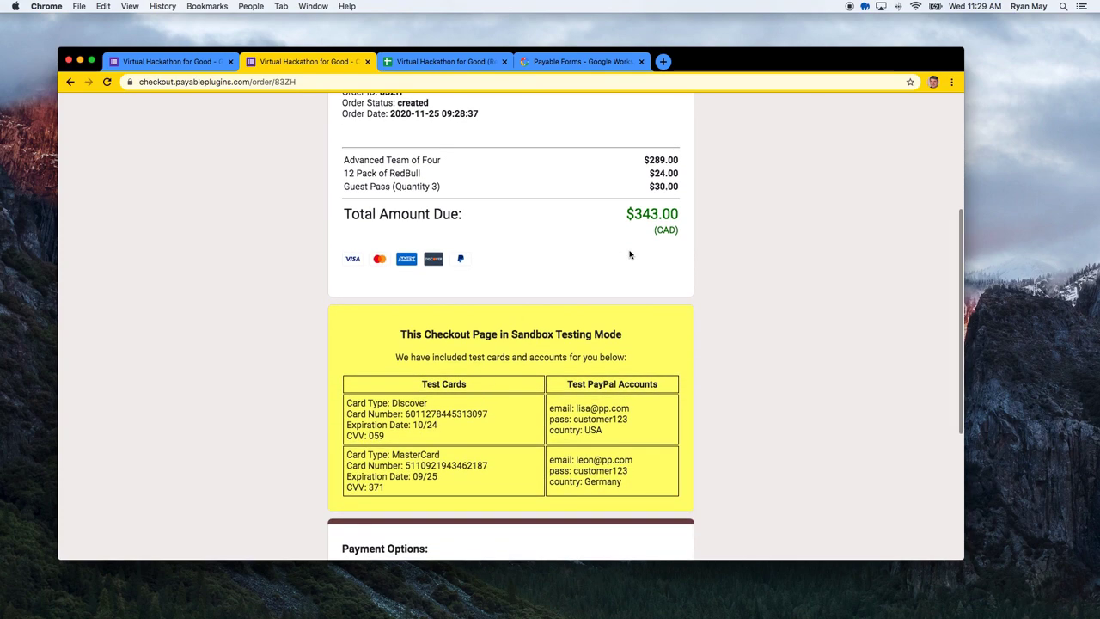
{"action": "scroll", "coordinate": [490, 366], "scroll_direction": "down", "scroll_amount": 2}
{"action": "scroll", "coordinate": [491, 366], "scroll_direction": "down", "scroll_amount": 2}
{"action": "scroll", "coordinate": [491, 368], "scroll_direction": "up", "scroll_amount": 5}
{"action": "scroll", "coordinate": [491, 368], "scroll_direction": "down", "scroll_amount": 2}
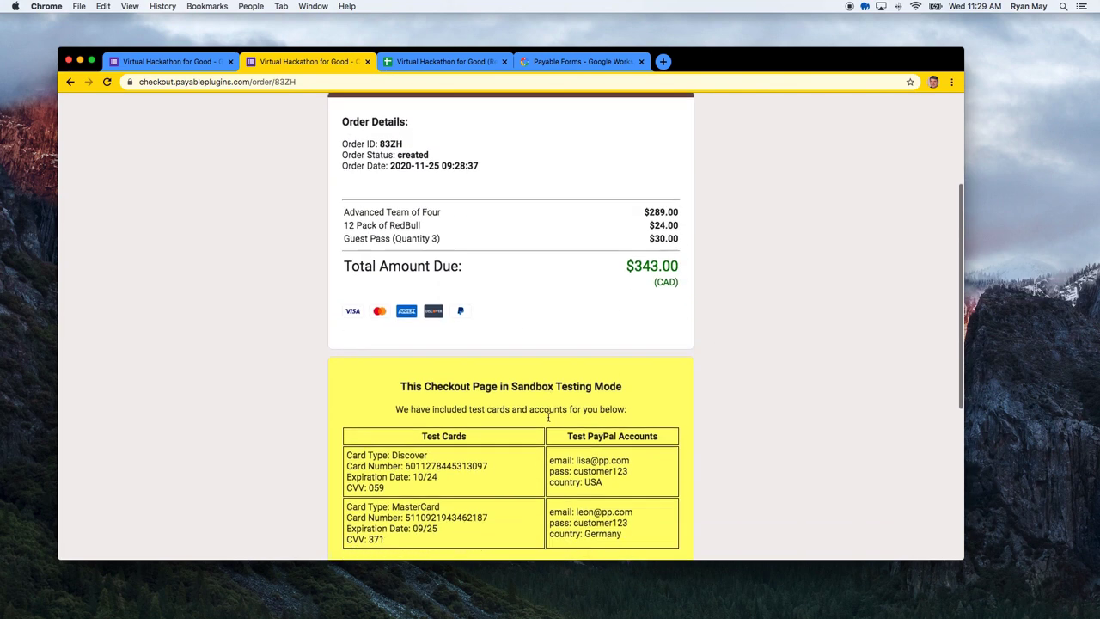
- Pay the test order by card, entering the sandbox MasterCard's card number, expiry date and CVV
{"action": "scroll", "coordinate": [548, 418], "scroll_direction": "down", "scroll_amount": 10}
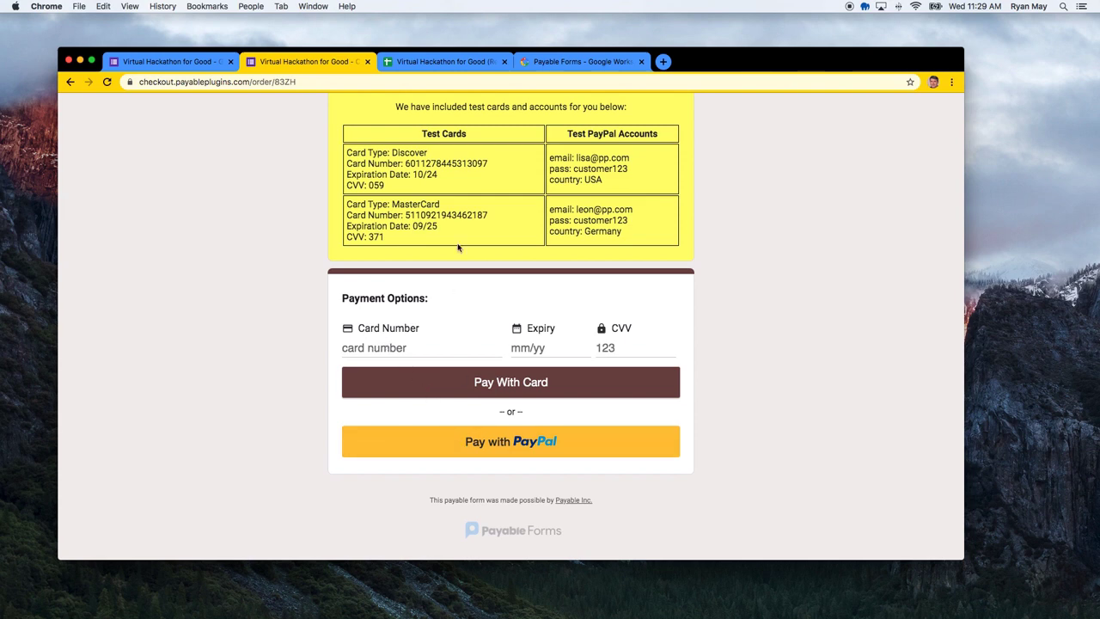
{"action": "left_click_drag", "start_coordinate": [406, 216], "coordinate": [490, 219]}
{"action": "key", "text": "super+c"}
{"action": "left_click", "coordinate": [367, 351]}
{"action": "key", "text": "super+v"}
{"action": "left_click", "coordinate": [516, 348]}
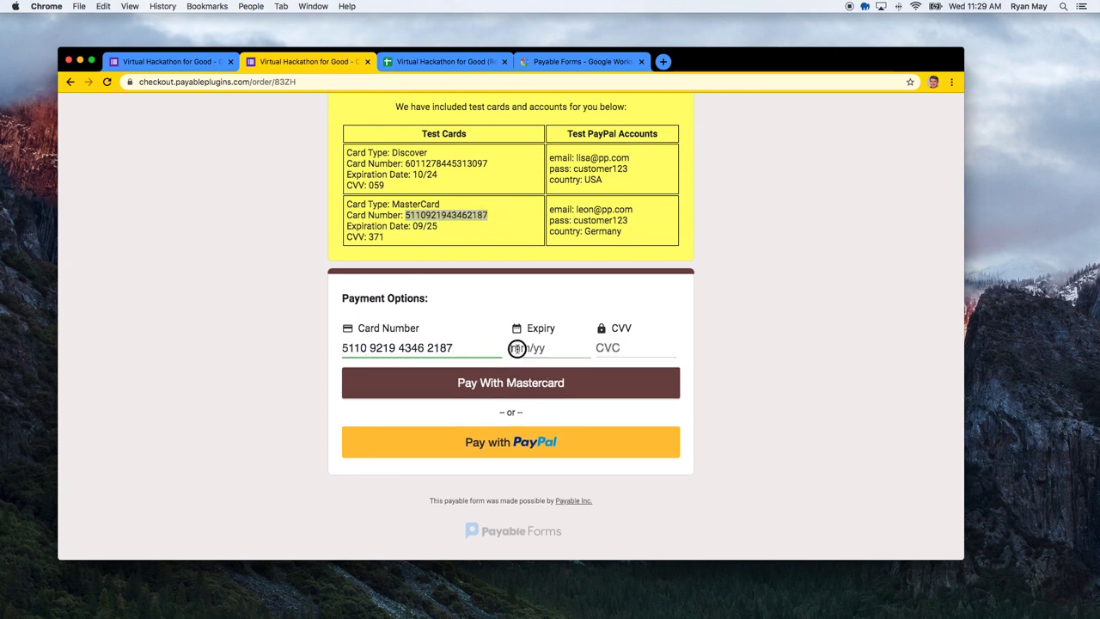
{"action": "type", "text": "09 / 25"}
{"action": "left_click", "coordinate": [618, 350]}
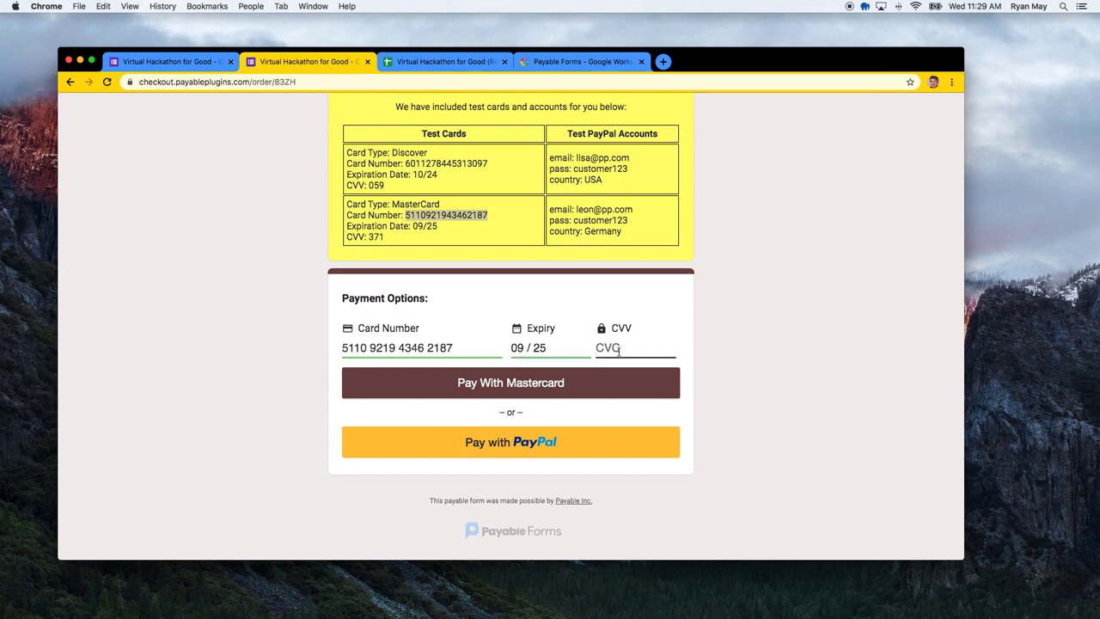
{"action": "type", "text": "371"}
{"action": "left_click", "coordinate": [580, 384]}
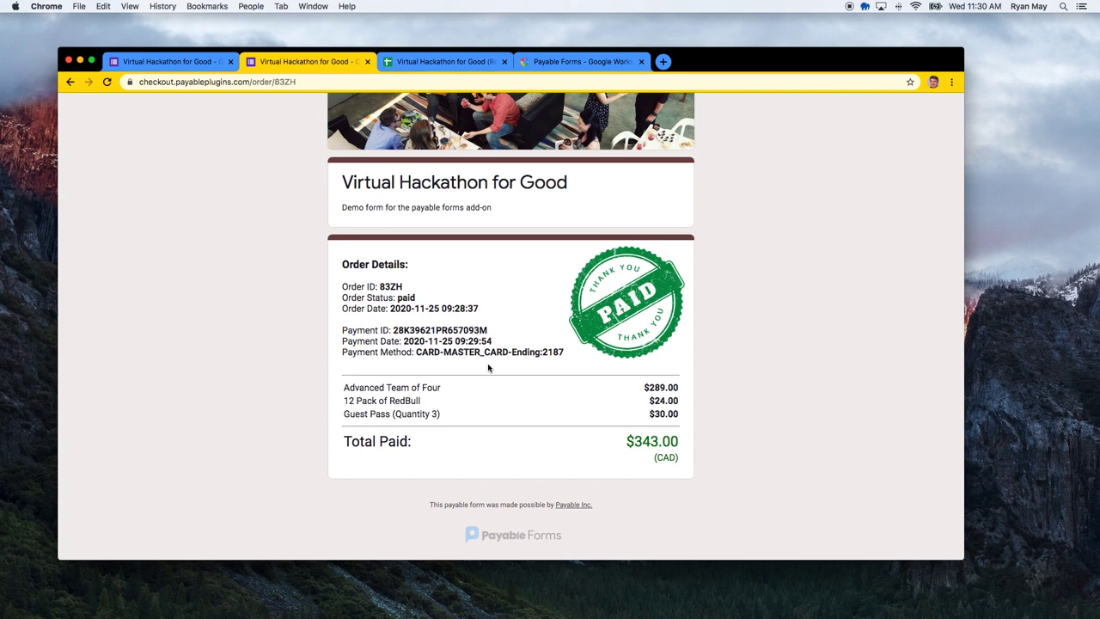
- Return to the Responses spreadsheet and widen the Payable Payment Method column to fit its full entry
{"action": "scroll", "coordinate": [491, 341], "scroll_direction": "up", "scroll_amount": 2}
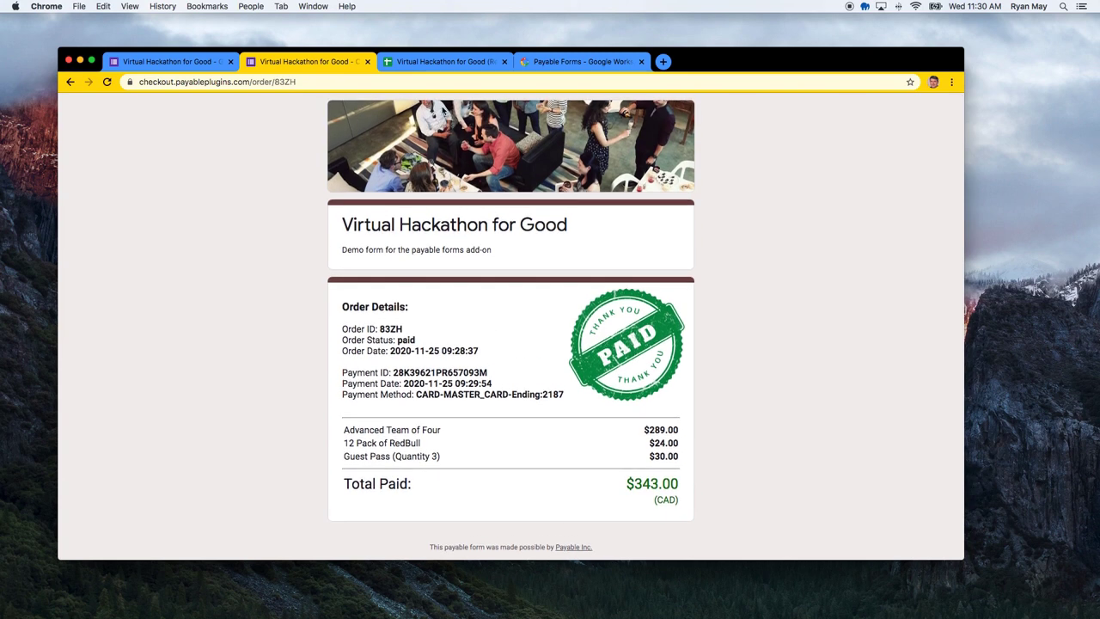
{"action": "left_click", "coordinate": [440, 61]}
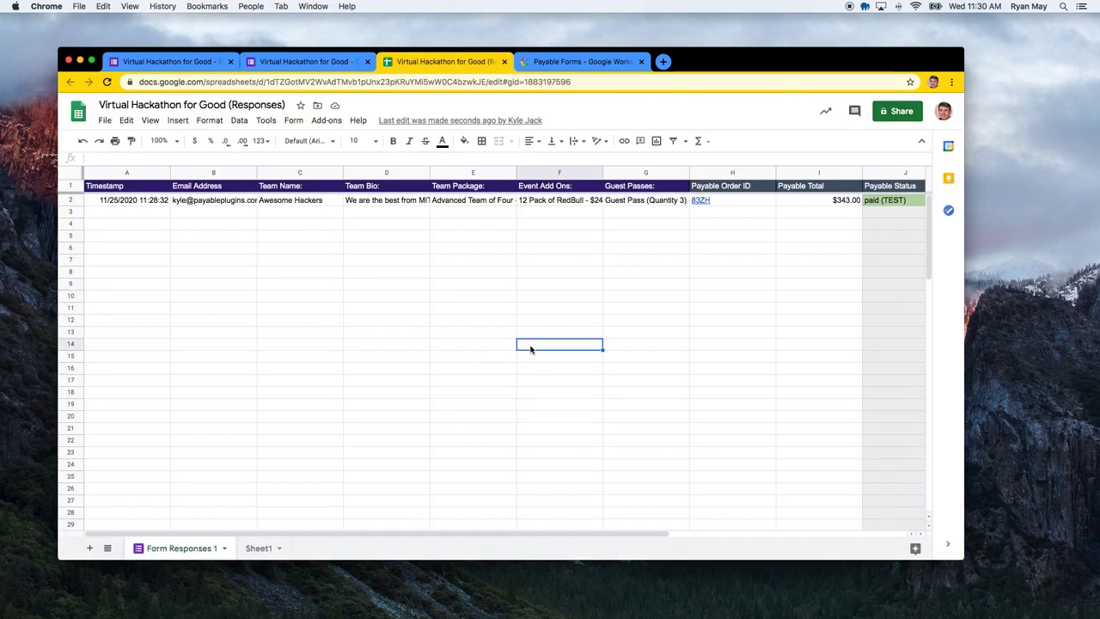
{"action": "scroll", "coordinate": [640, 326], "scroll_direction": "right", "scroll_amount": 3}
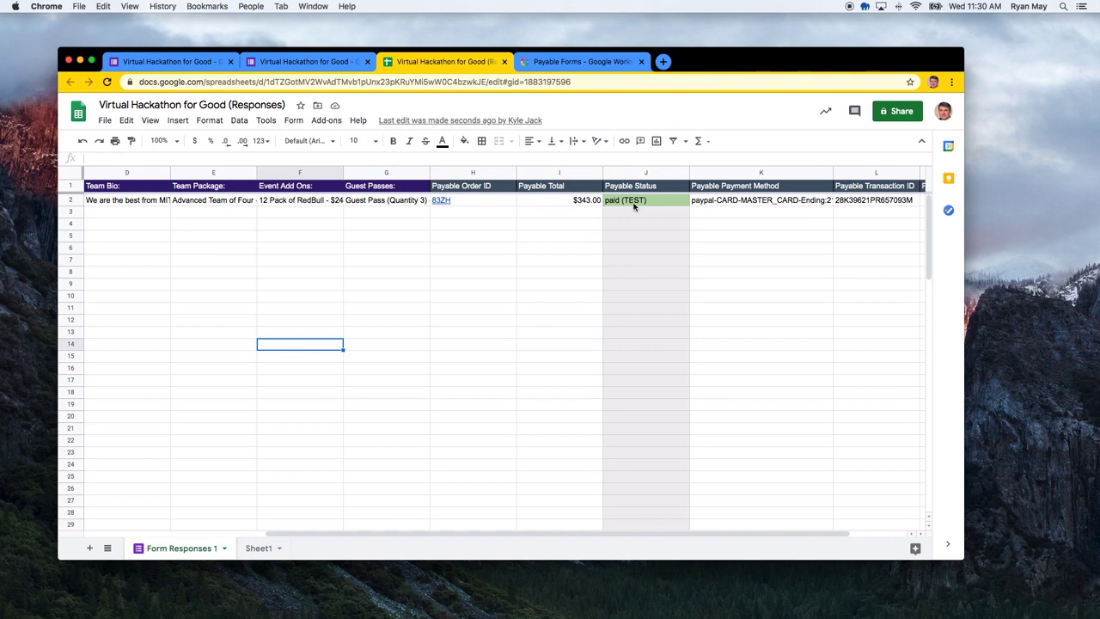
{"action": "left_click", "coordinate": [779, 296]}
{"action": "scroll", "coordinate": [780, 296], "scroll_direction": "right", "scroll_amount": 1}
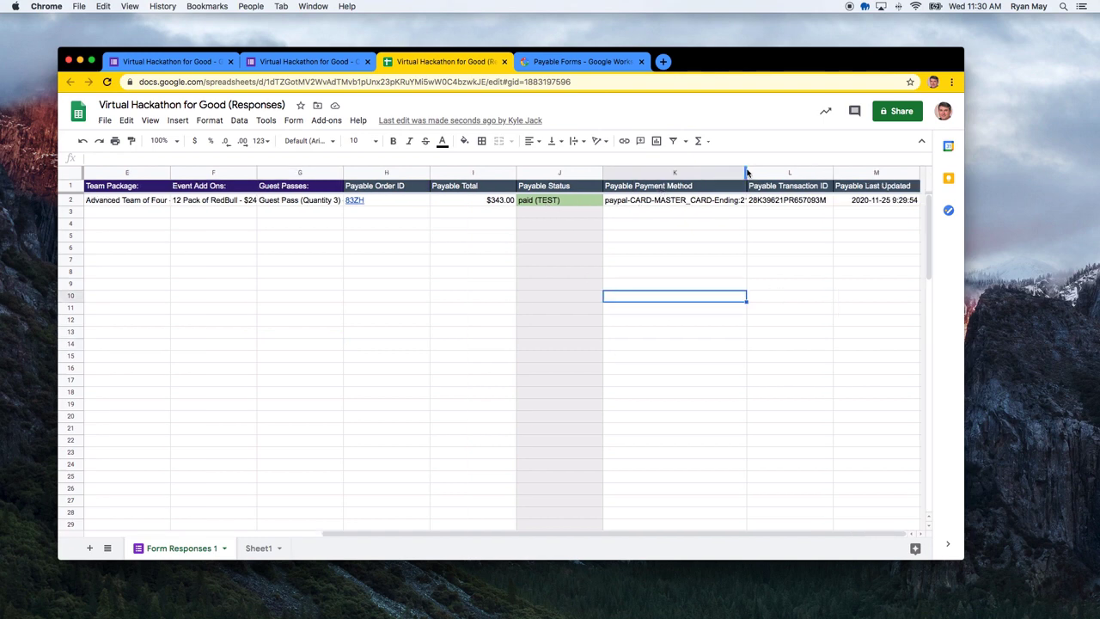
{"action": "left_click_drag", "start_coordinate": [747, 172], "coordinate": [773, 171]}
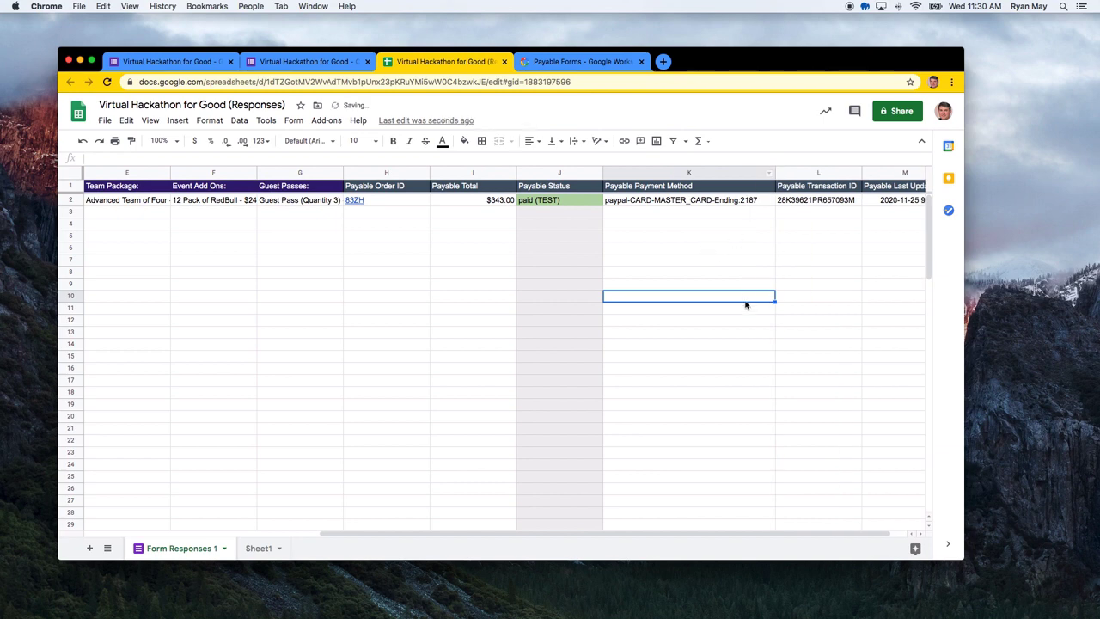
- Inspect the Payable Transaction ID and Payable Last Updated cells of the test order's row
{"action": "scroll", "coordinate": [738, 279], "scroll_direction": "right", "scroll_amount": 1}
{"action": "left_click", "coordinate": [704, 226]}
{"action": "left_click", "coordinate": [720, 202]}
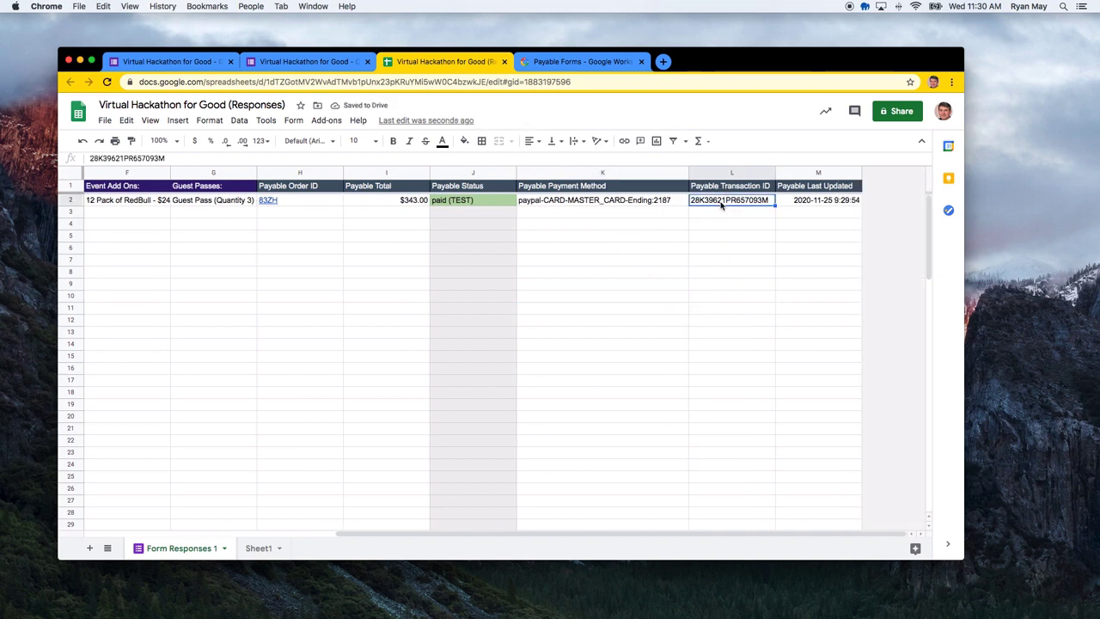
{"action": "left_click", "coordinate": [809, 201]}
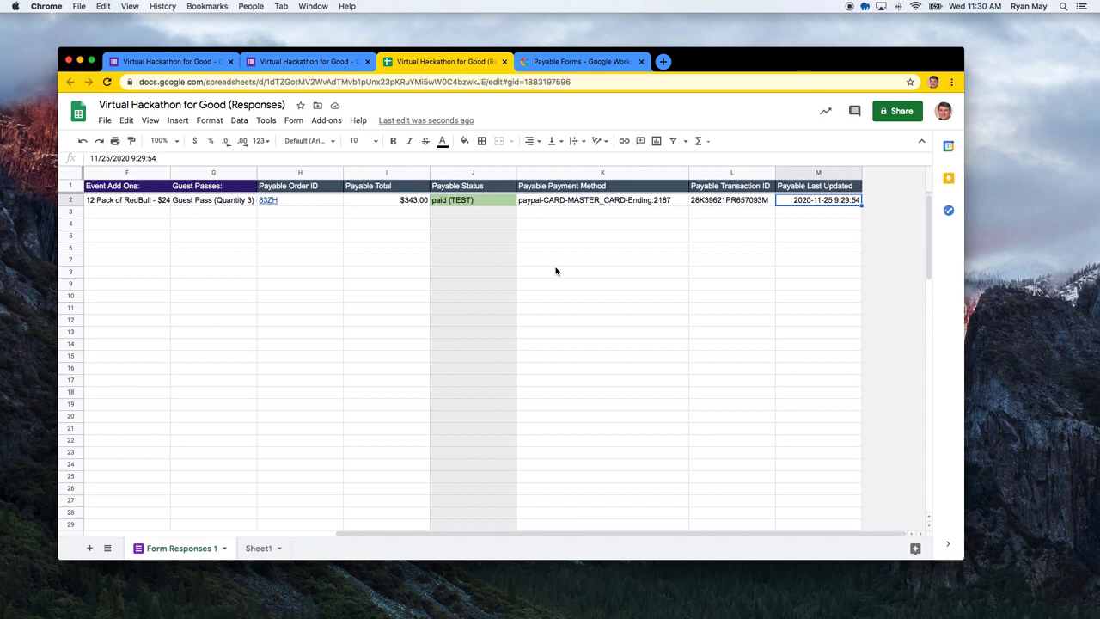
- Open the checkout page linked from the test order's Payable Order ID, review the receipt, and close it
{"action": "scroll", "coordinate": [557, 270], "scroll_direction": "left", "scroll_amount": 1}
{"action": "scroll", "coordinate": [555, 272], "scroll_direction": "left", "scroll_amount": 2}
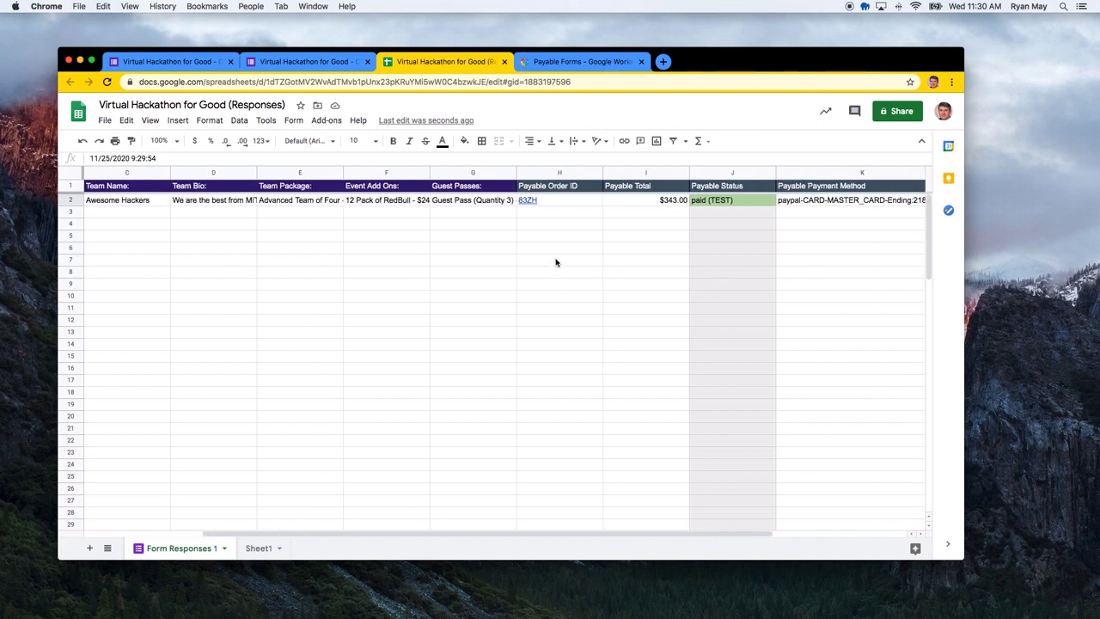
{"action": "mouse_move", "coordinate": [524, 204]}
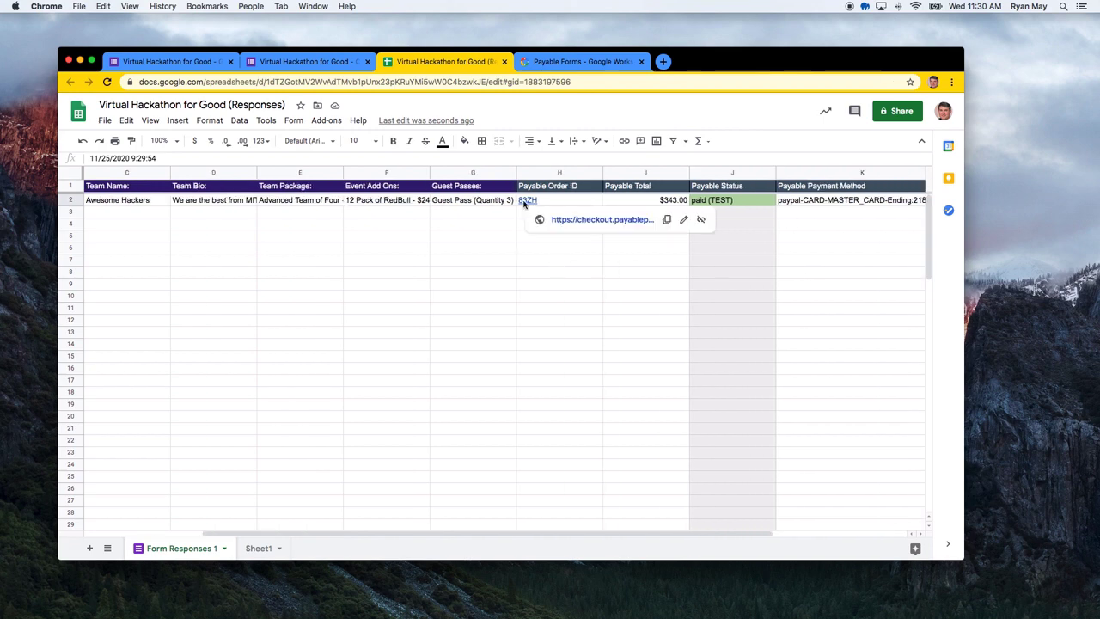
{"action": "left_click", "coordinate": [585, 220]}
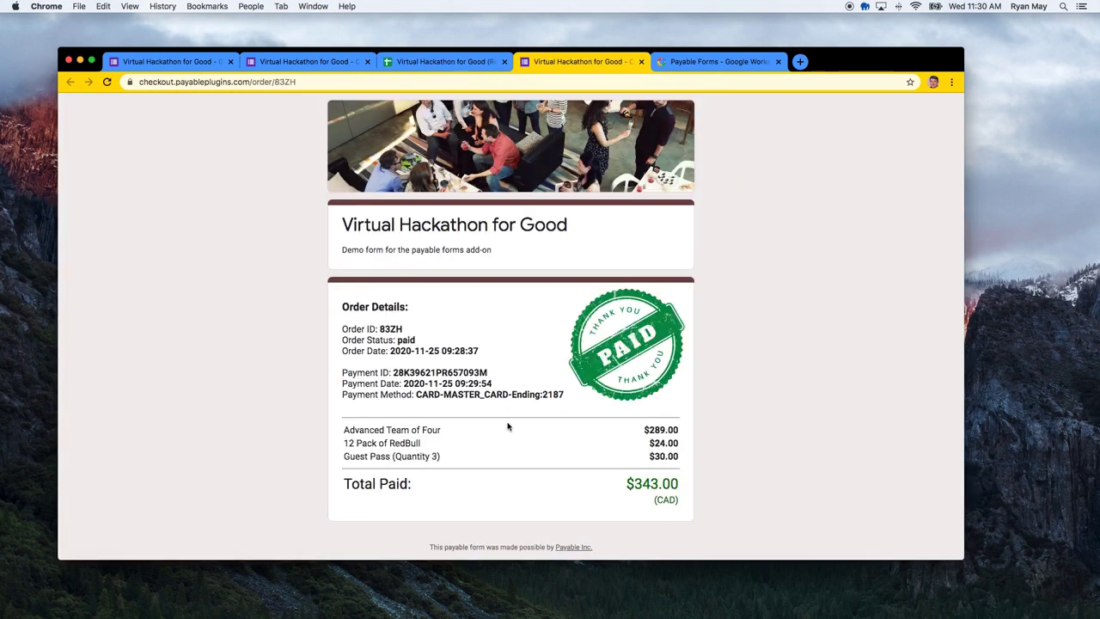
{"action": "left_click", "coordinate": [642, 62]}
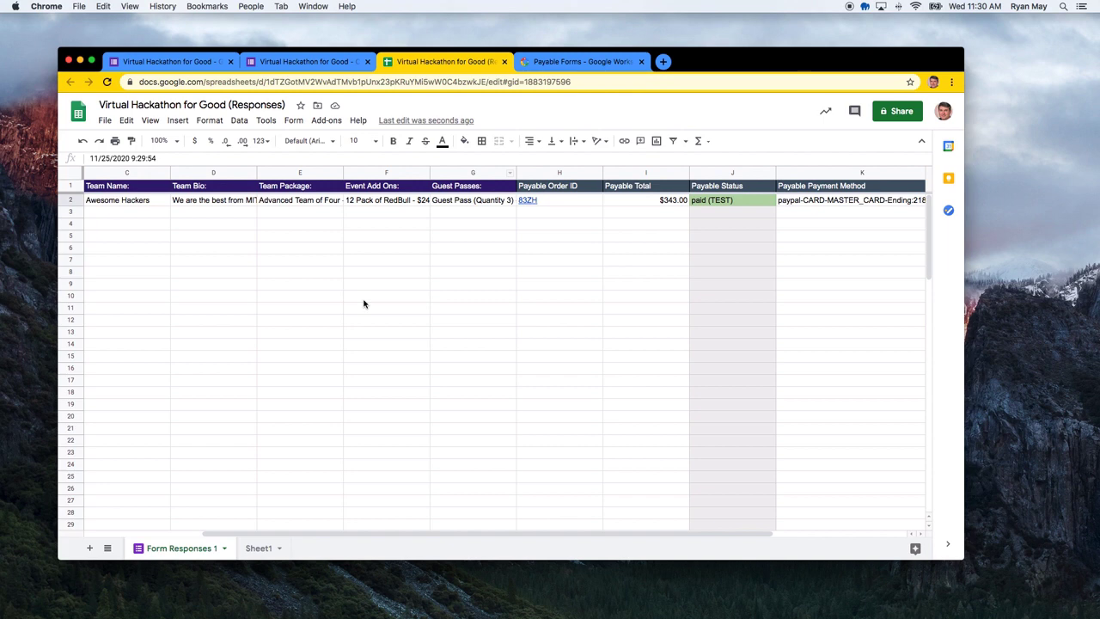
{"action": "left_click", "coordinate": [309, 300]}
{"action": "left_click", "coordinate": [148, 211]}
{"action": "left_click", "coordinate": [147, 249]}
{"action": "left_click", "coordinate": [152, 296]}
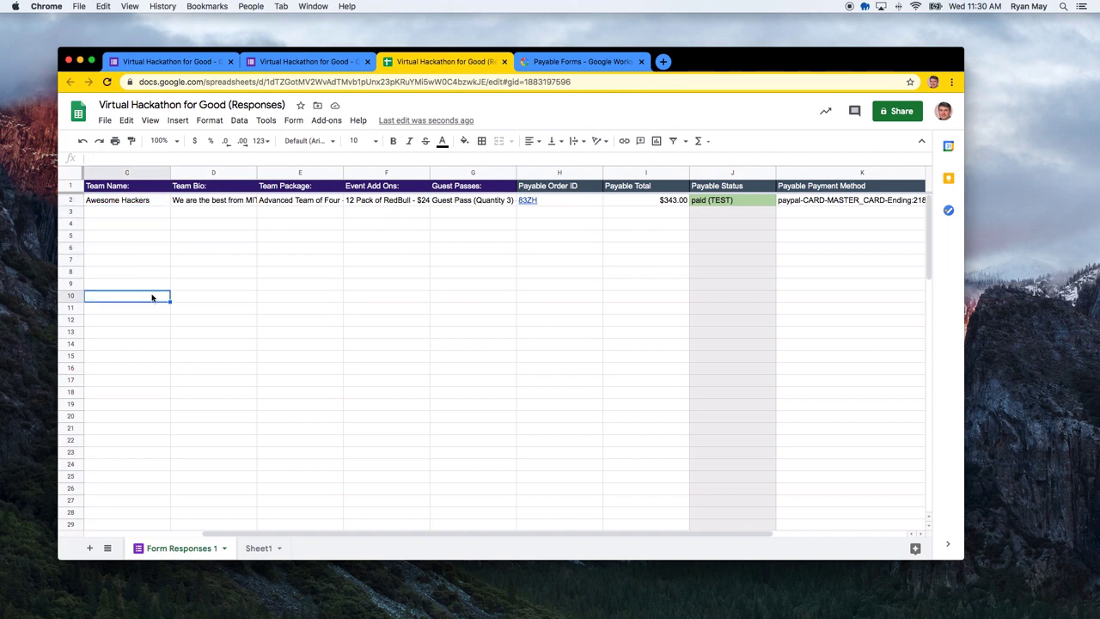
{"action": "left_click", "coordinate": [209, 320]}
{"action": "left_click", "coordinate": [327, 296]}
{"action": "left_click", "coordinate": [447, 272]}
{"action": "left_click", "coordinate": [497, 262]}
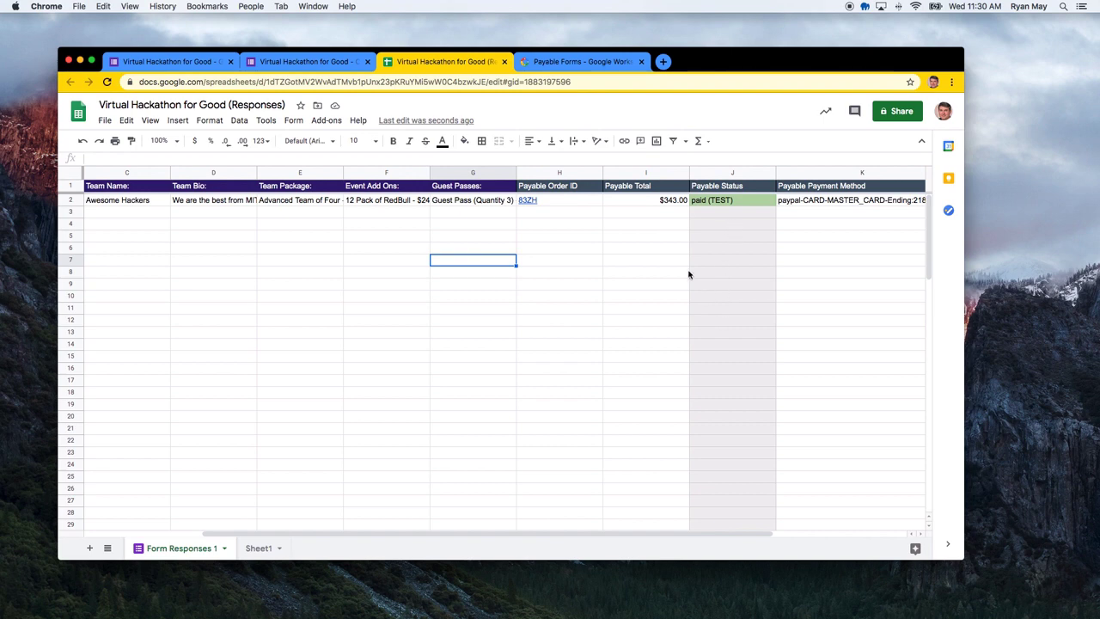
{"action": "left_click", "coordinate": [597, 284]}
{"action": "left_click", "coordinate": [547, 274]}
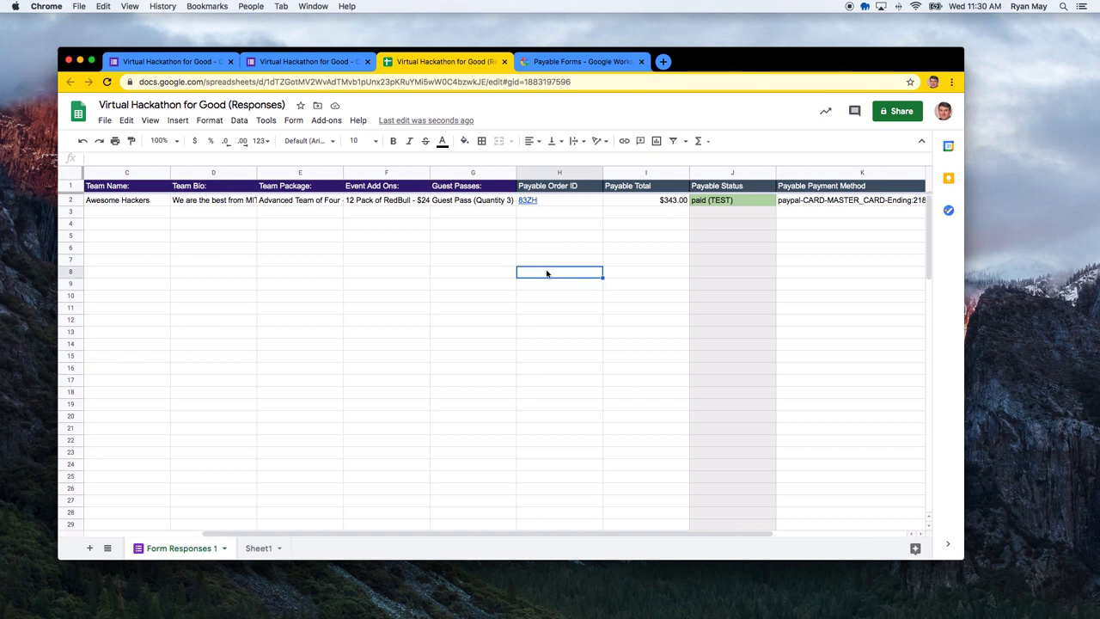
{"action": "left_click", "coordinate": [541, 340]}
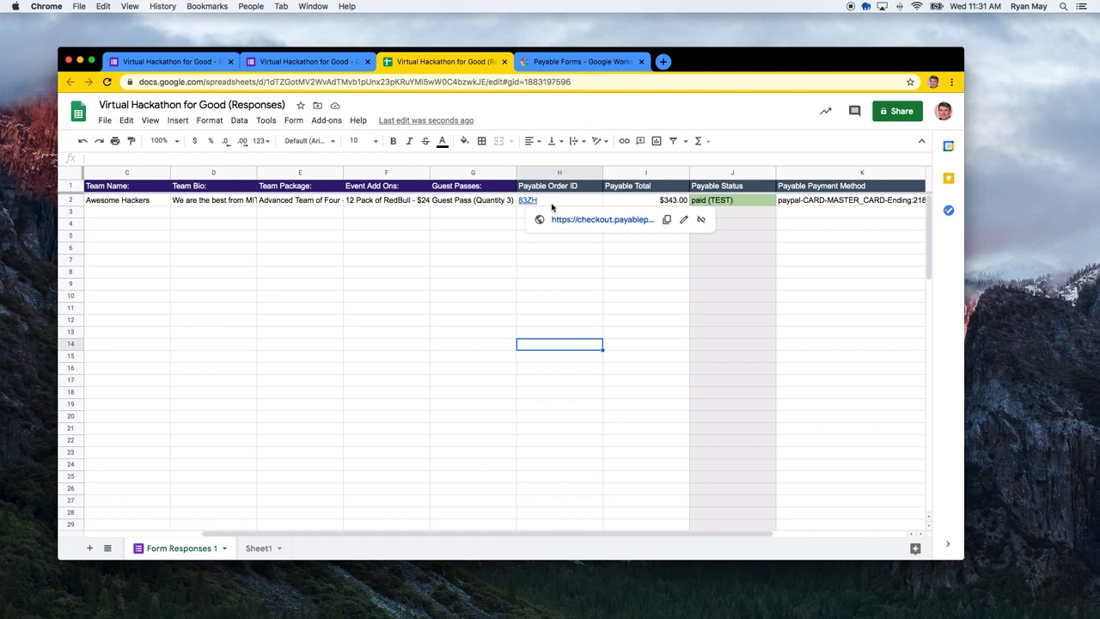
{"action": "mouse_move", "coordinate": [524, 203]}
{"action": "left_click", "coordinate": [462, 237]}
{"action": "left_click", "coordinate": [362, 235]}
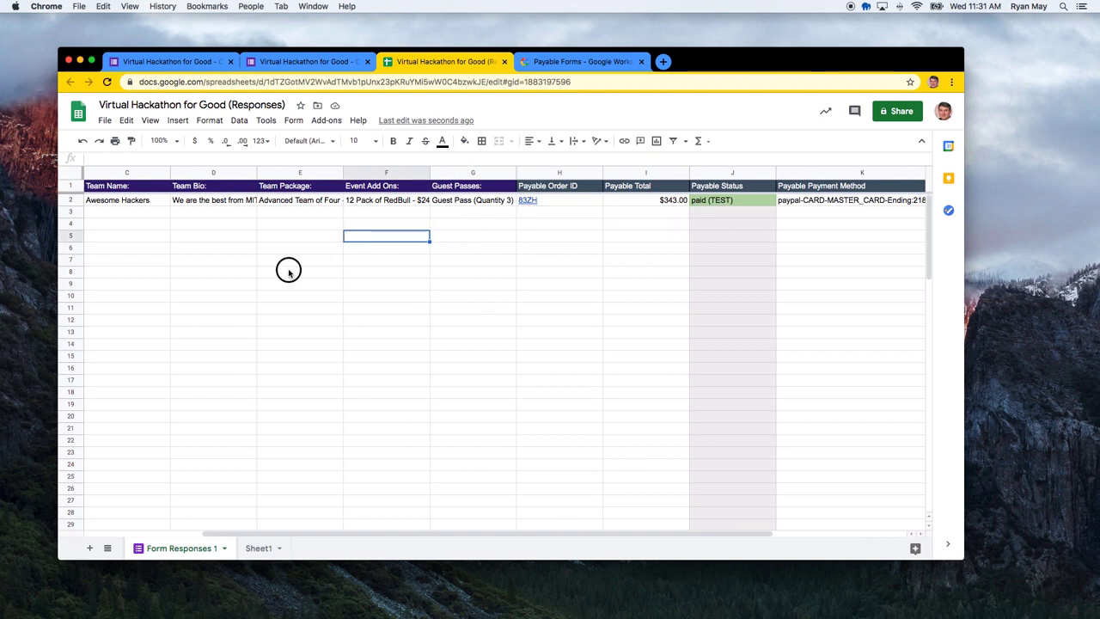
{"action": "left_click", "coordinate": [289, 271]}
- Return to the form editor, close the blank Payable Forms panel and relaunch the add-on's sidebar
{"action": "left_click", "coordinate": [199, 61]}
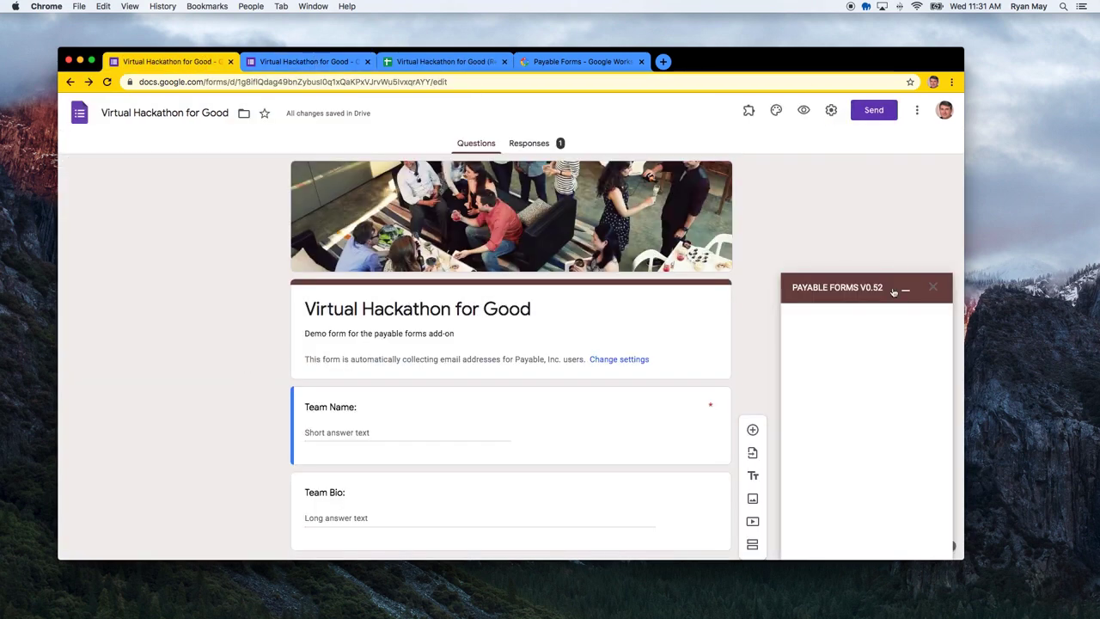
{"action": "left_click", "coordinate": [930, 284]}
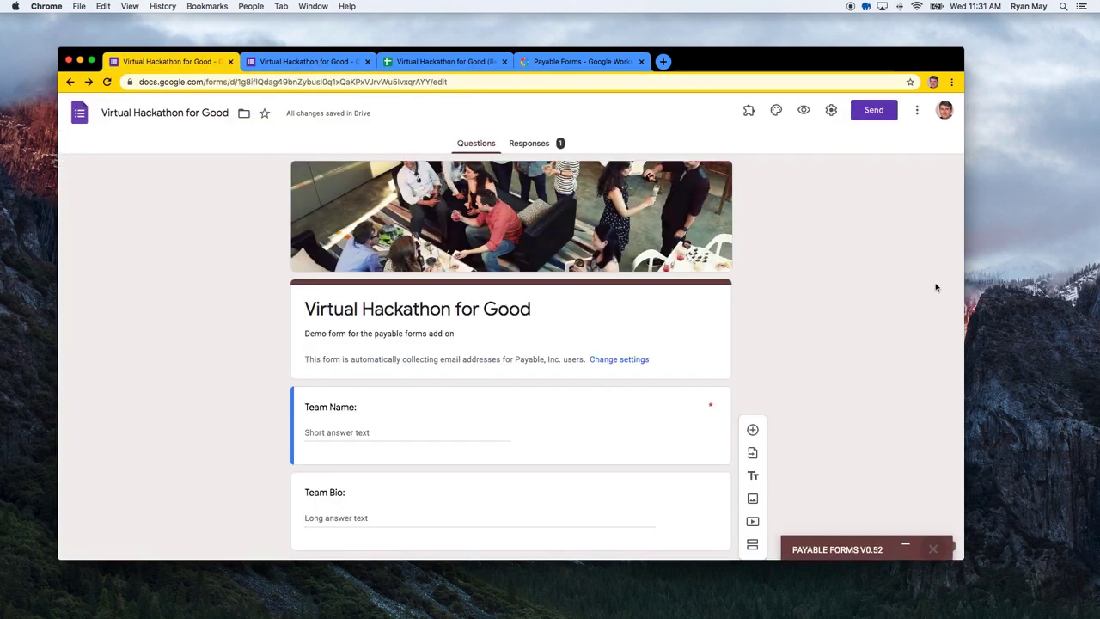
{"action": "left_click", "coordinate": [749, 111]}
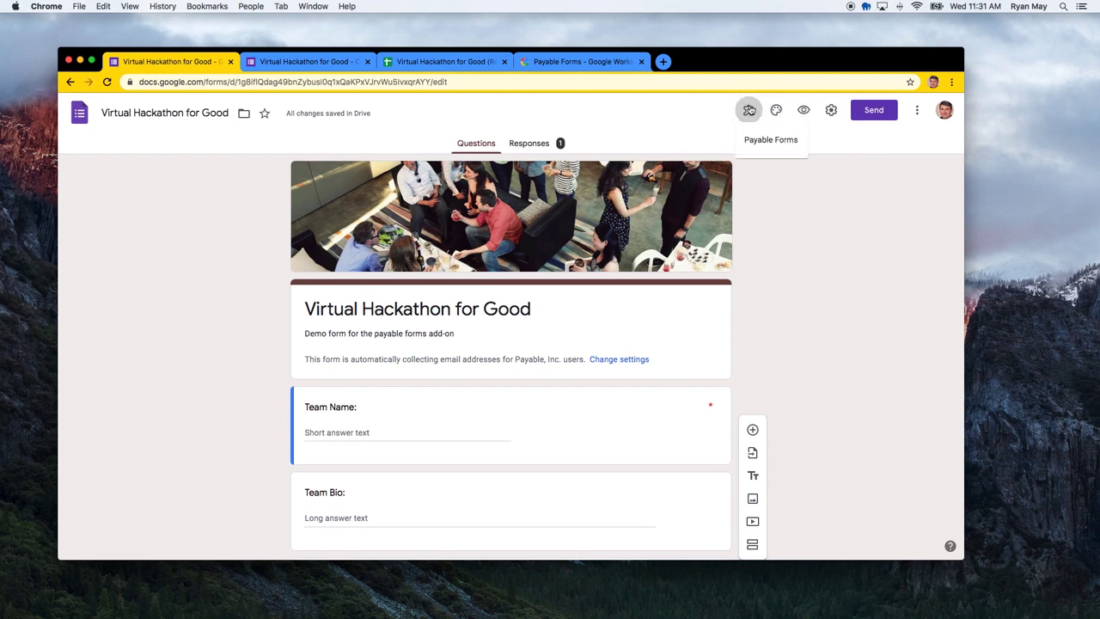
{"action": "left_click", "coordinate": [778, 143]}
{"action": "left_click", "coordinate": [512, 163]}
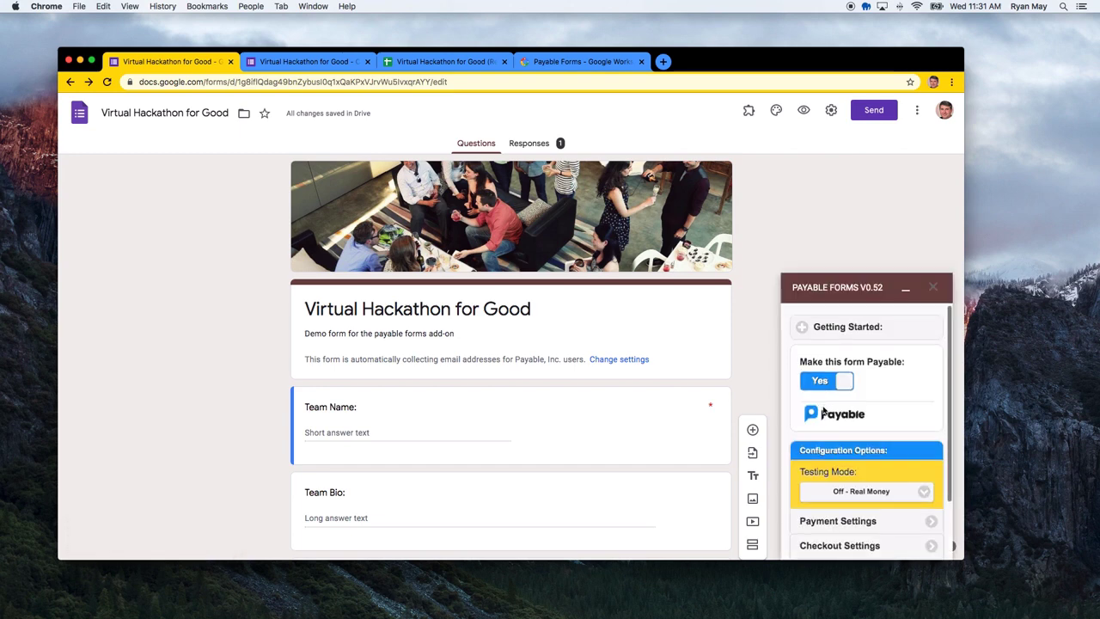
- Open the add-on's Checkout Settings and review the shipping address, custom text, tax and handling fee options
{"action": "scroll", "coordinate": [823, 400], "scroll_direction": "down", "scroll_amount": 3}
{"action": "scroll", "coordinate": [823, 411], "scroll_direction": "down", "scroll_amount": 3}
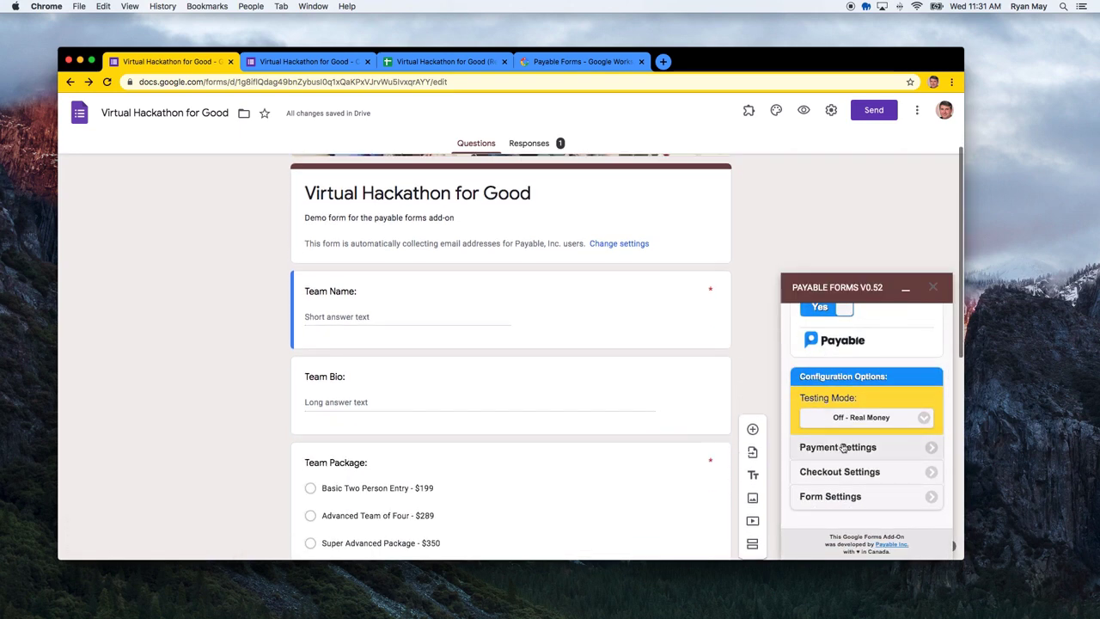
{"action": "left_click", "coordinate": [855, 474]}
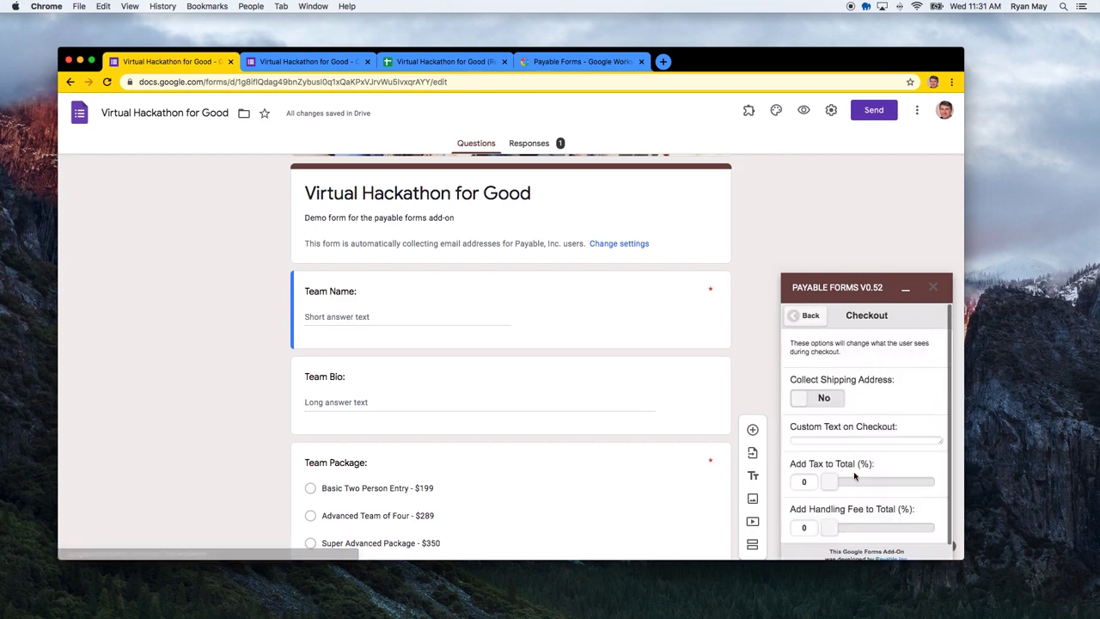
{"action": "scroll", "coordinate": [884, 402], "scroll_direction": "down", "scroll_amount": 1}
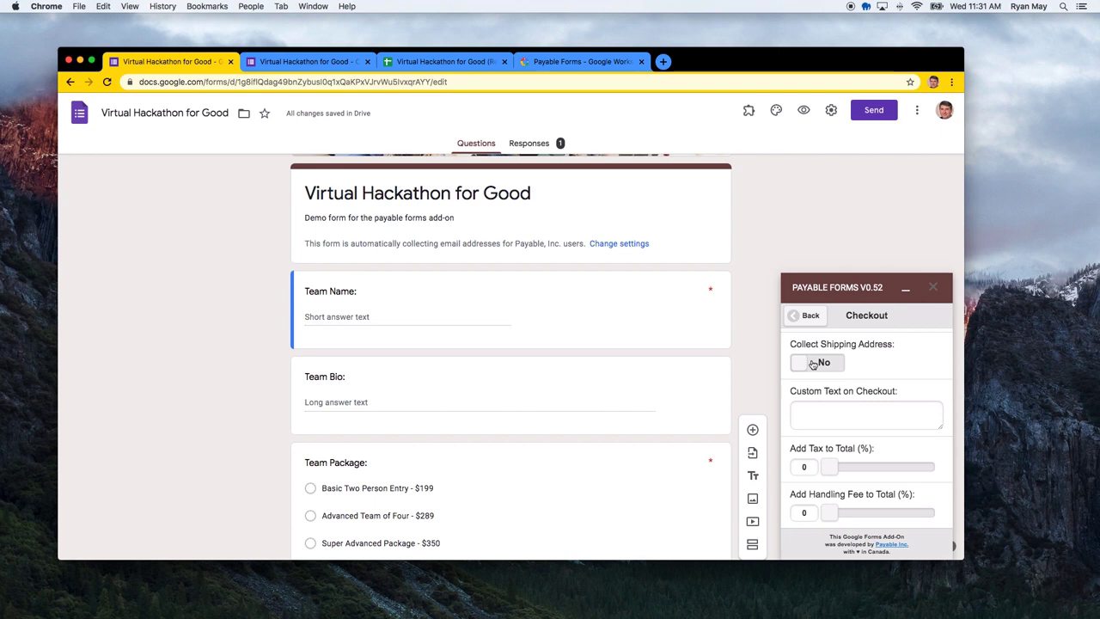
{"action": "scroll", "coordinate": [873, 368], "scroll_direction": "down", "scroll_amount": 1}
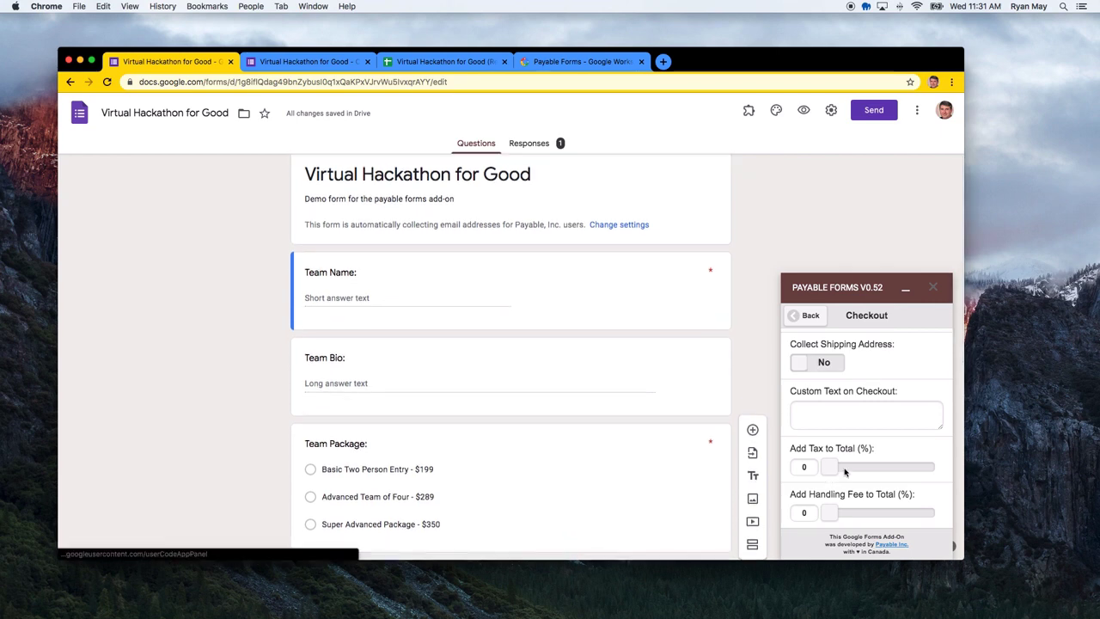
- Set the checkout's added tax to 15% and its handling fee to 3%
{"action": "left_click_drag", "start_coordinate": [830, 466], "coordinate": [862, 465]}
{"action": "double_click", "coordinate": [808, 470]}
{"action": "type", "text": "15"}
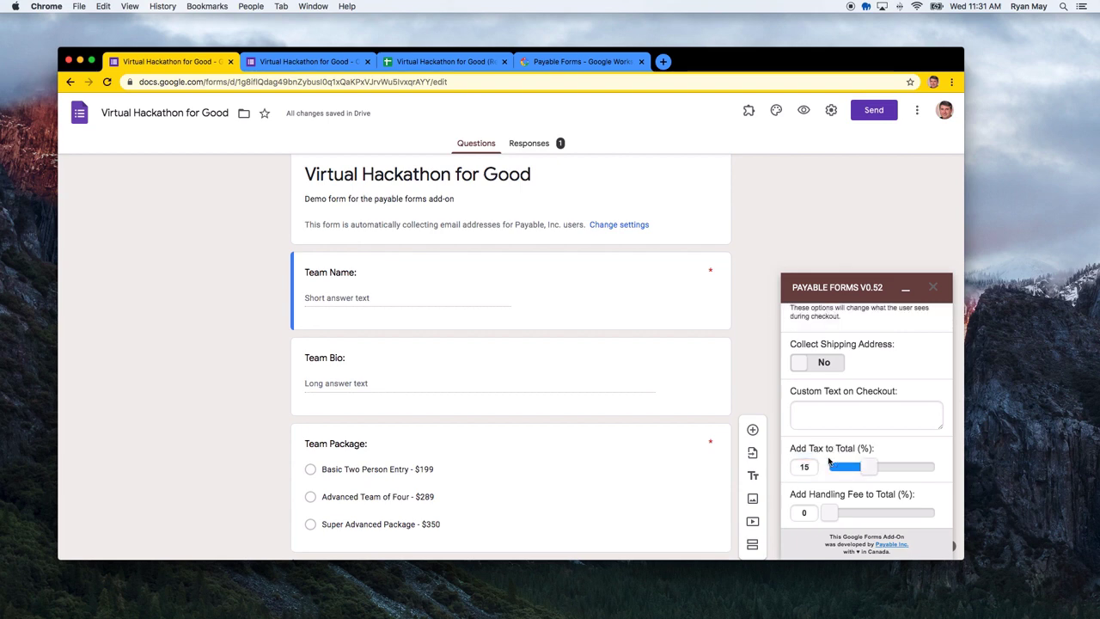
{"action": "left_click", "coordinate": [810, 510]}
{"action": "type", "text": "3"}
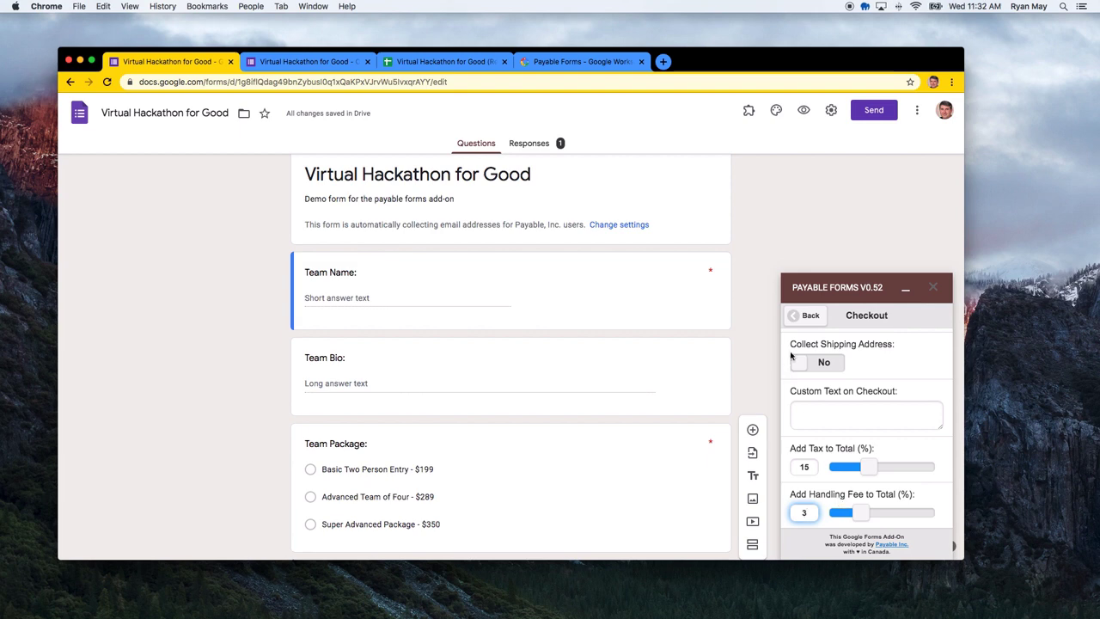
{"action": "left_click", "coordinate": [930, 366]}
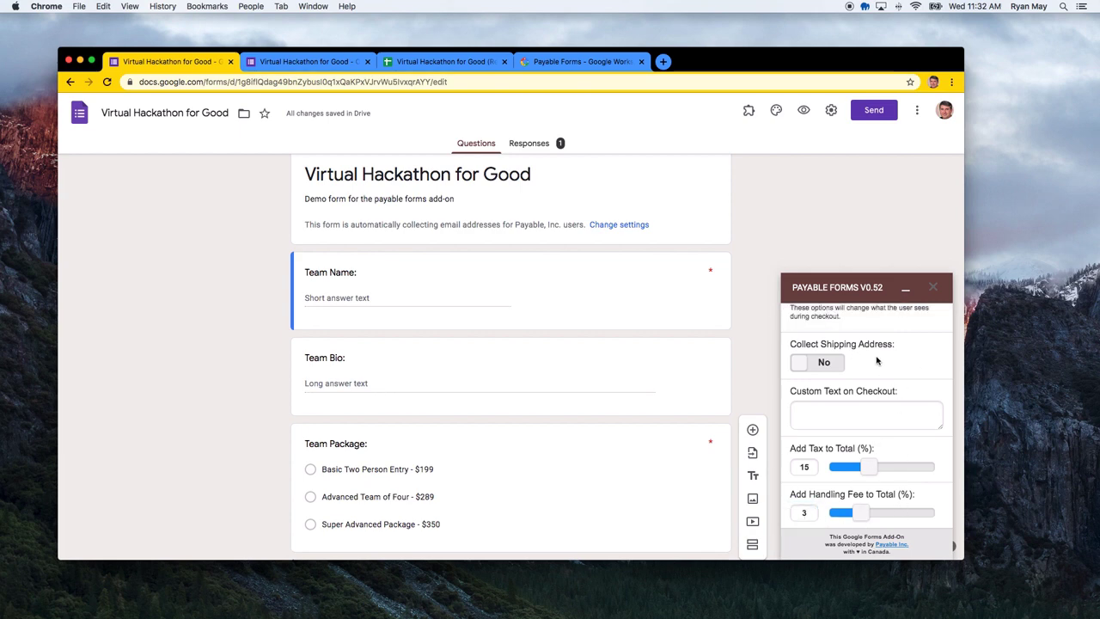
{"action": "scroll", "coordinate": [885, 360], "scroll_direction": "up", "scroll_amount": 1}
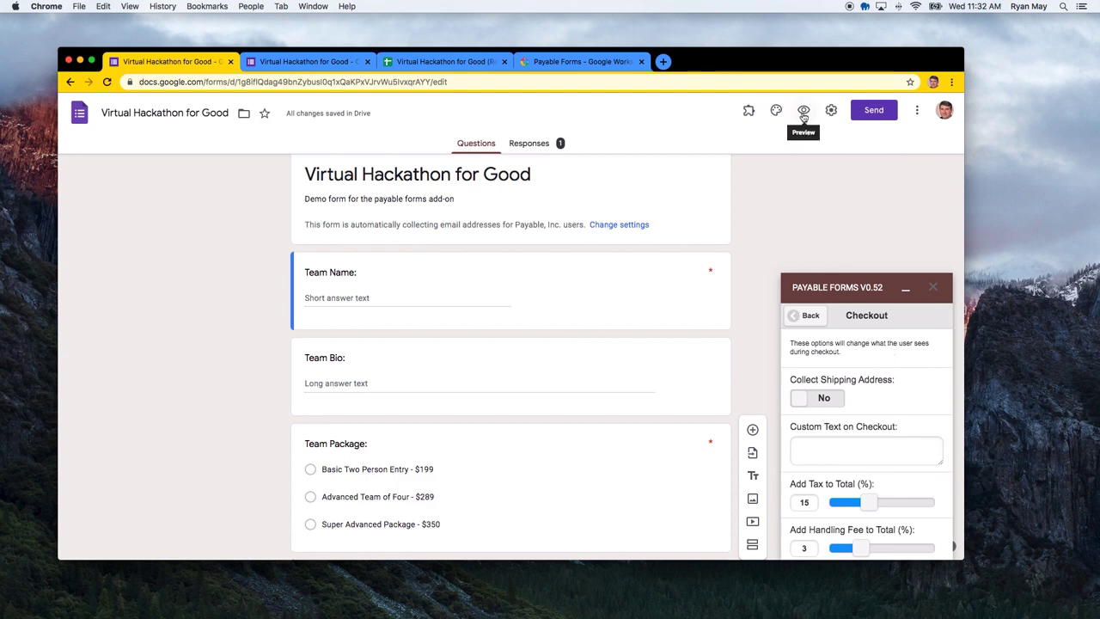
- Get the form's shortened share link and open the live form with it in a new browser tab
{"action": "left_click", "coordinate": [873, 110]}
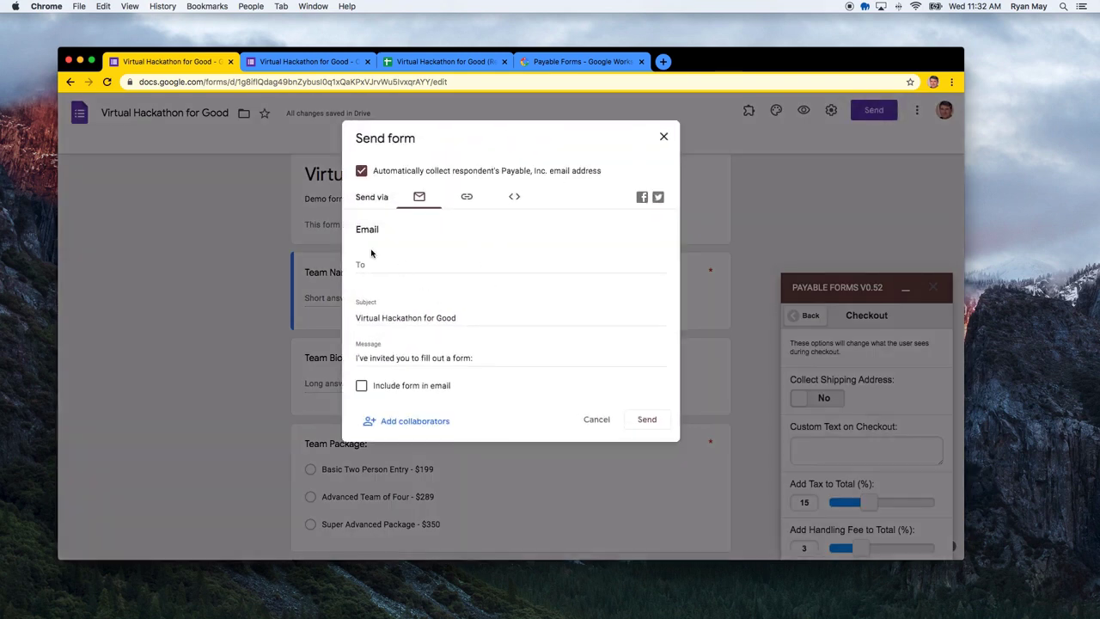
{"action": "left_click", "coordinate": [466, 198]}
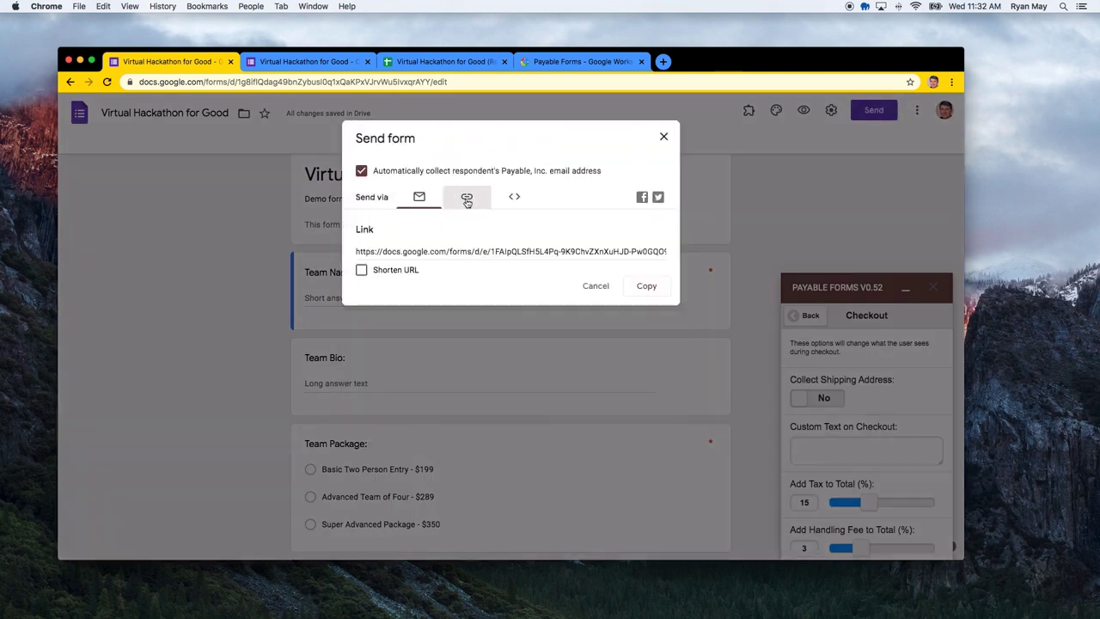
{"action": "left_click", "coordinate": [461, 251]}
{"action": "left_click", "coordinate": [361, 270]}
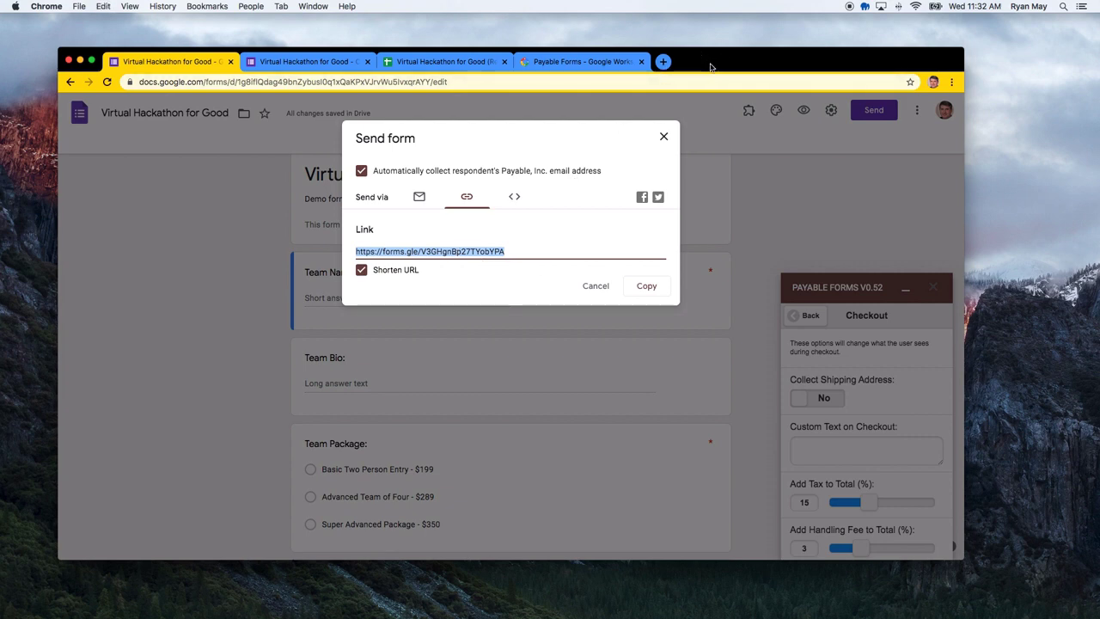
{"action": "left_click", "coordinate": [663, 62]}
{"action": "key", "text": "super+v"}
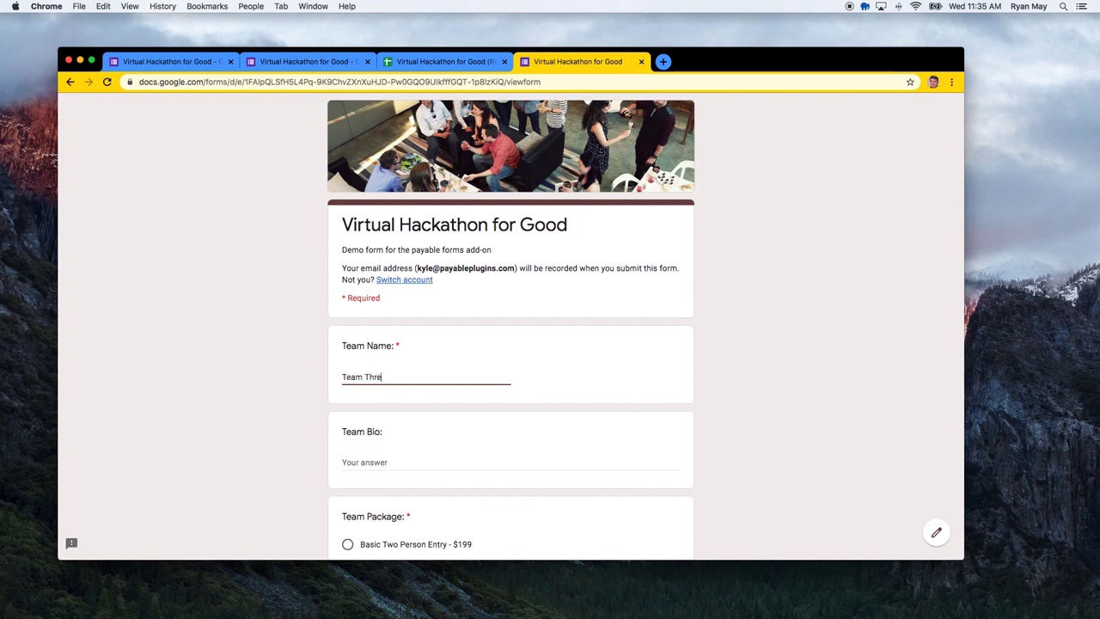
- Fill in the team name as "Team Three" and the team bio as "There is only 4 of us."
{"action": "scroll", "coordinate": [373, 379], "scroll_direction": "down", "scroll_amount": 2}
{"action": "left_click", "coordinate": [373, 379]}
{"action": "type", "text": "T"}
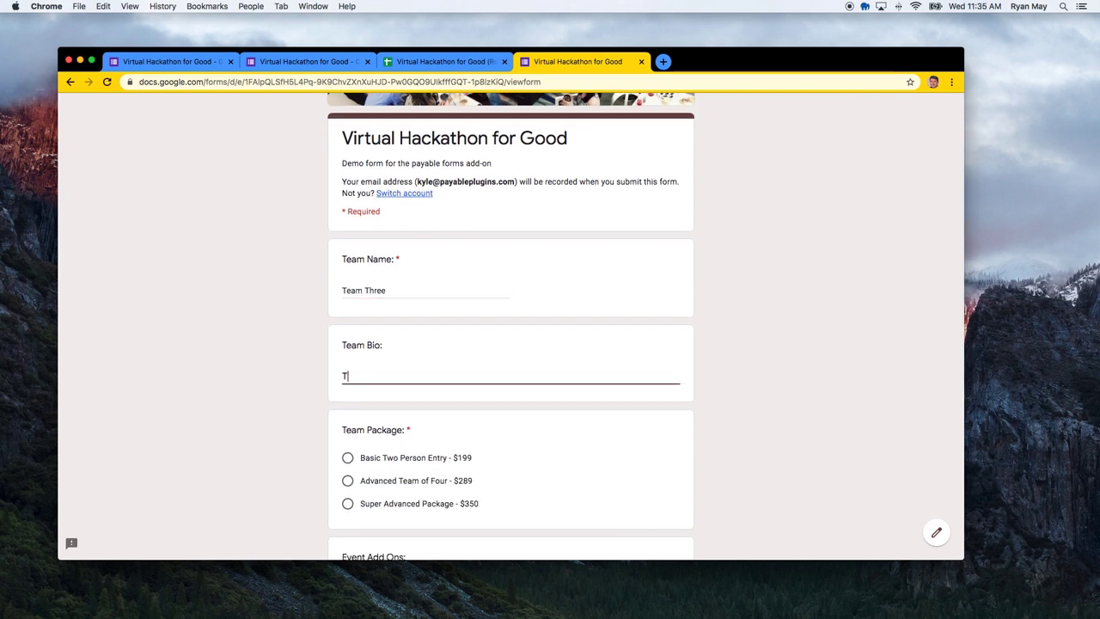
{"action": "type", "text": "here is only 4 of us."}
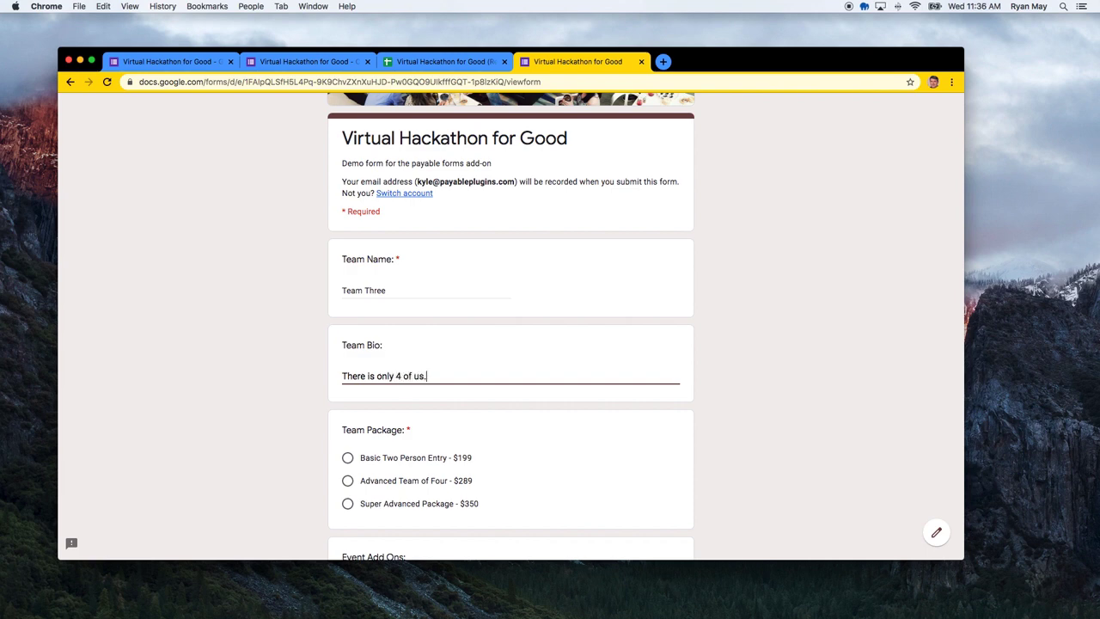
- Choose the Advanced Team of Four package, the 12 Pack of RedBull add-on and Guest Pass (Quantity 2), and submit the form
{"action": "scroll", "coordinate": [361, 398], "scroll_direction": "down", "scroll_amount": 1}
{"action": "double_click", "coordinate": [356, 423]}
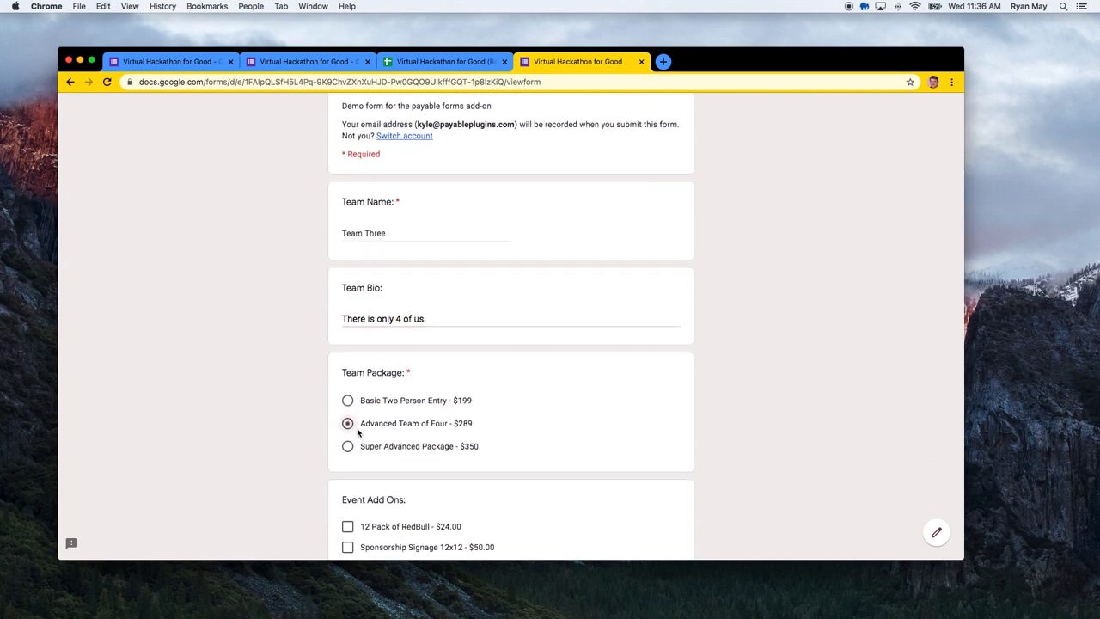
{"action": "scroll", "coordinate": [356, 425], "scroll_direction": "down", "scroll_amount": 3}
{"action": "left_click", "coordinate": [349, 404]}
{"action": "left_click", "coordinate": [390, 511]}
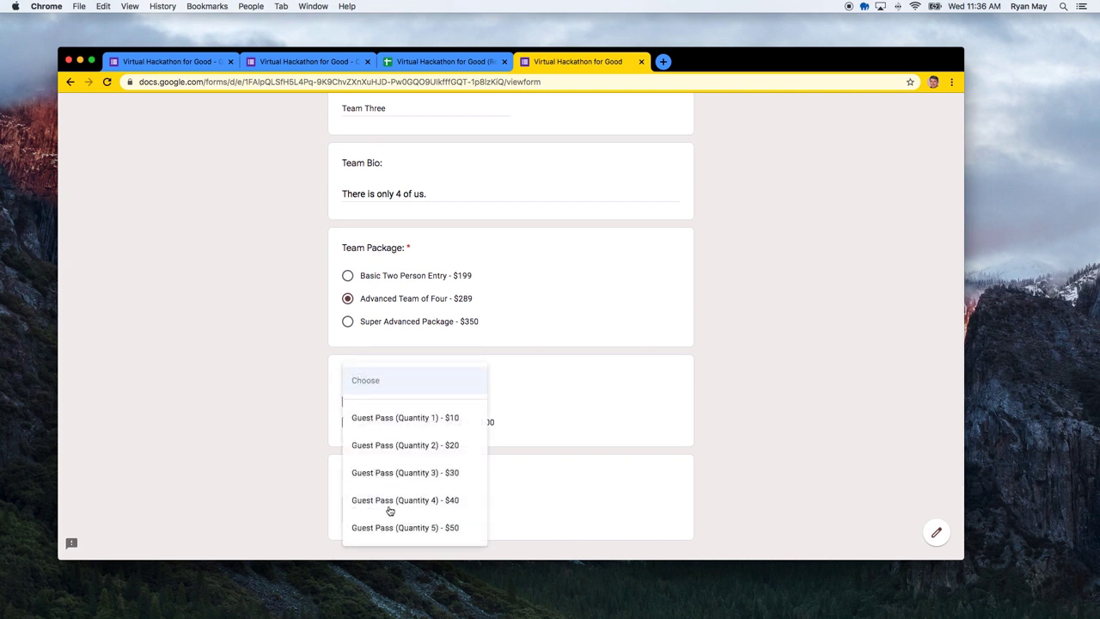
{"action": "left_click", "coordinate": [386, 444]}
{"action": "scroll", "coordinate": [613, 523], "scroll_direction": "down", "scroll_amount": 3}
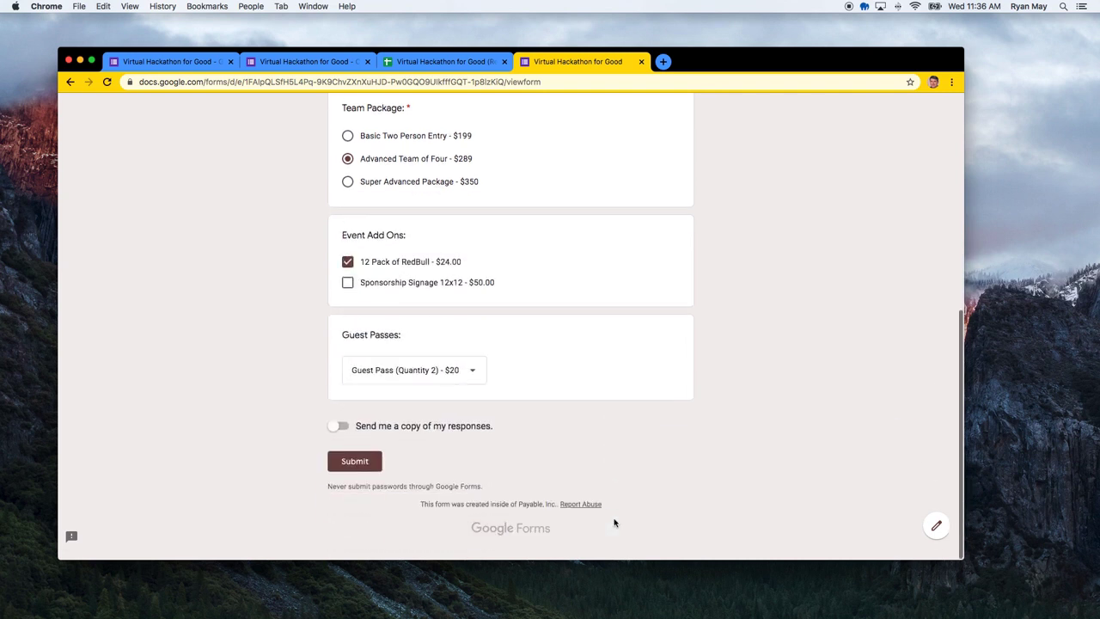
{"action": "left_click", "coordinate": [359, 469]}
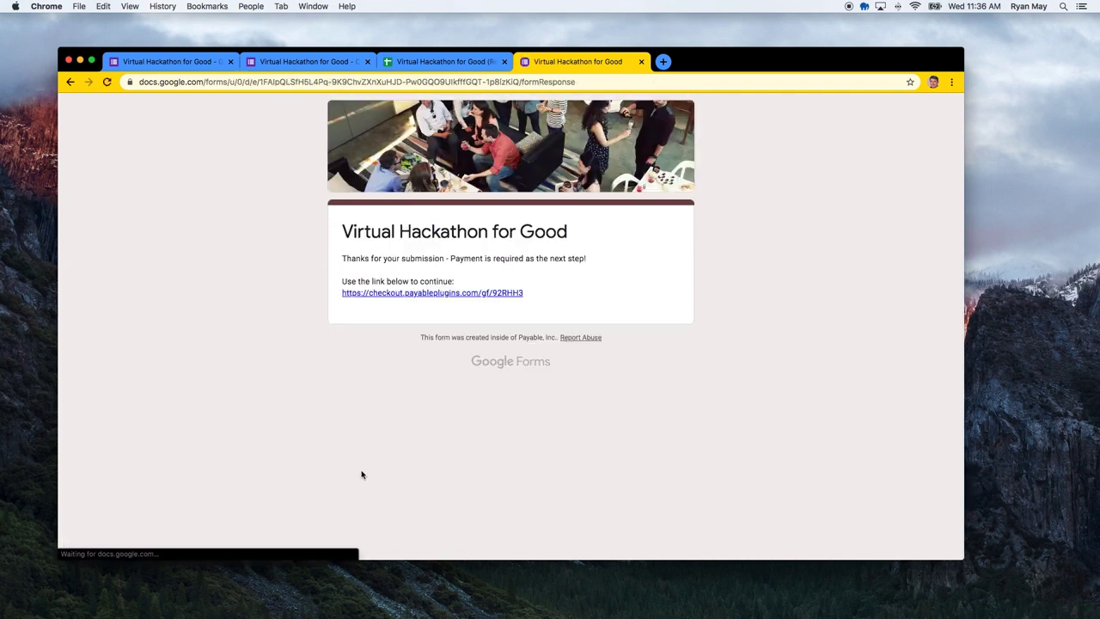
- Open the checkout page from the confirmation link and review the order's convenience fee and taxes
{"action": "left_click", "coordinate": [437, 292]}
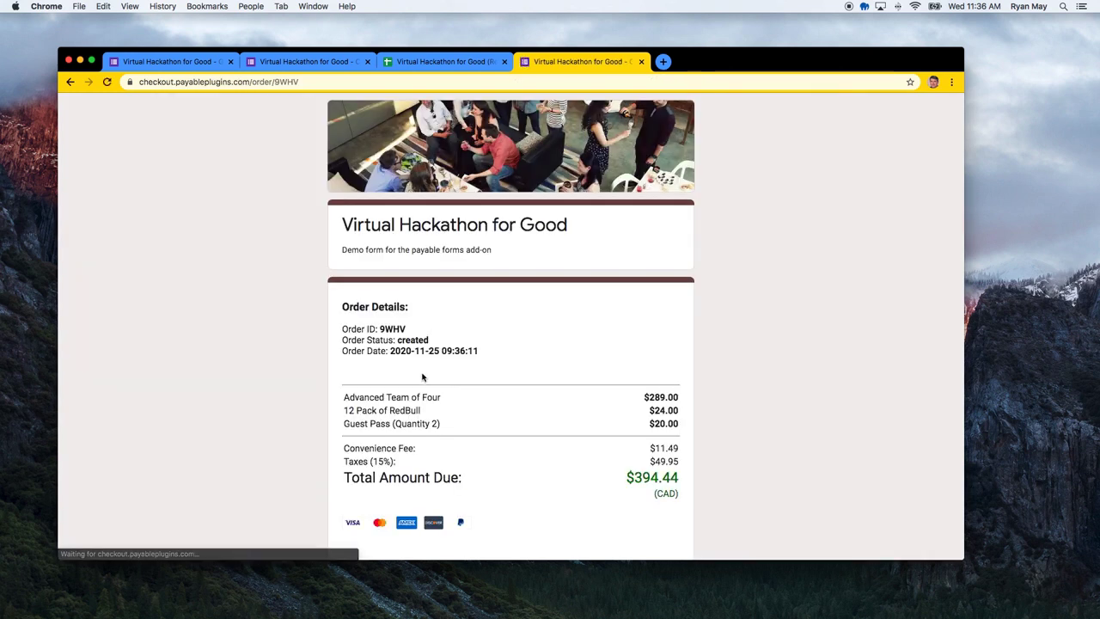
{"action": "scroll", "coordinate": [425, 302], "scroll_direction": "down", "scroll_amount": 2}
{"action": "left_click_drag", "start_coordinate": [344, 400], "coordinate": [421, 388]}
{"action": "left_click", "coordinate": [396, 405]}
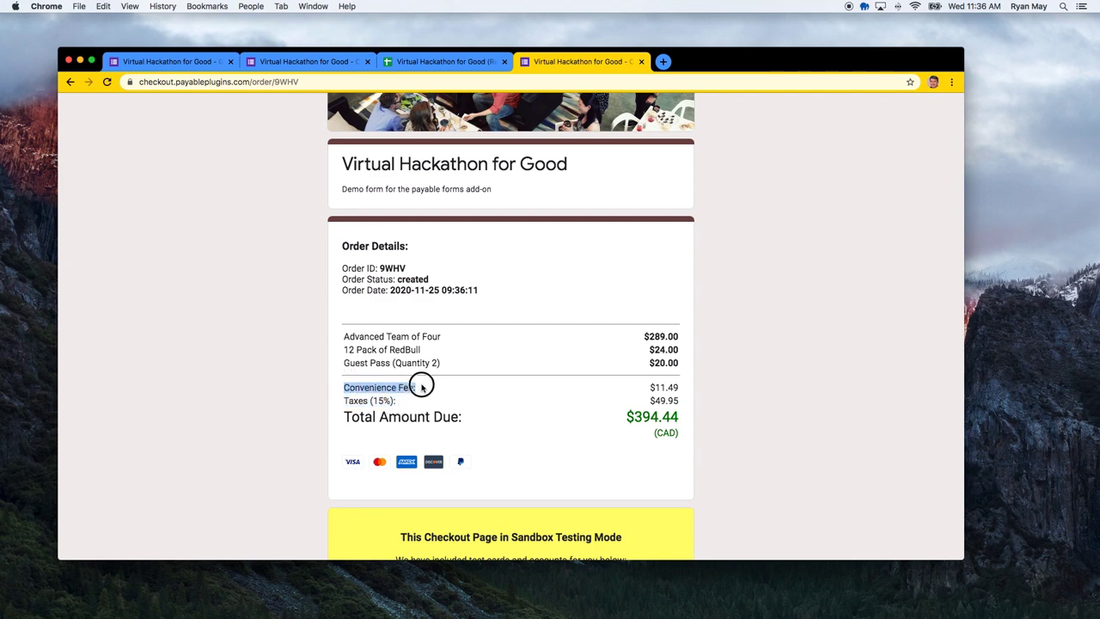
{"action": "left_click", "coordinate": [657, 385]}
{"action": "left_click_drag", "start_coordinate": [652, 385], "coordinate": [694, 386]}
{"action": "left_click", "coordinate": [714, 405]}
{"action": "scroll", "coordinate": [705, 476], "scroll_direction": "down", "scroll_amount": 2}
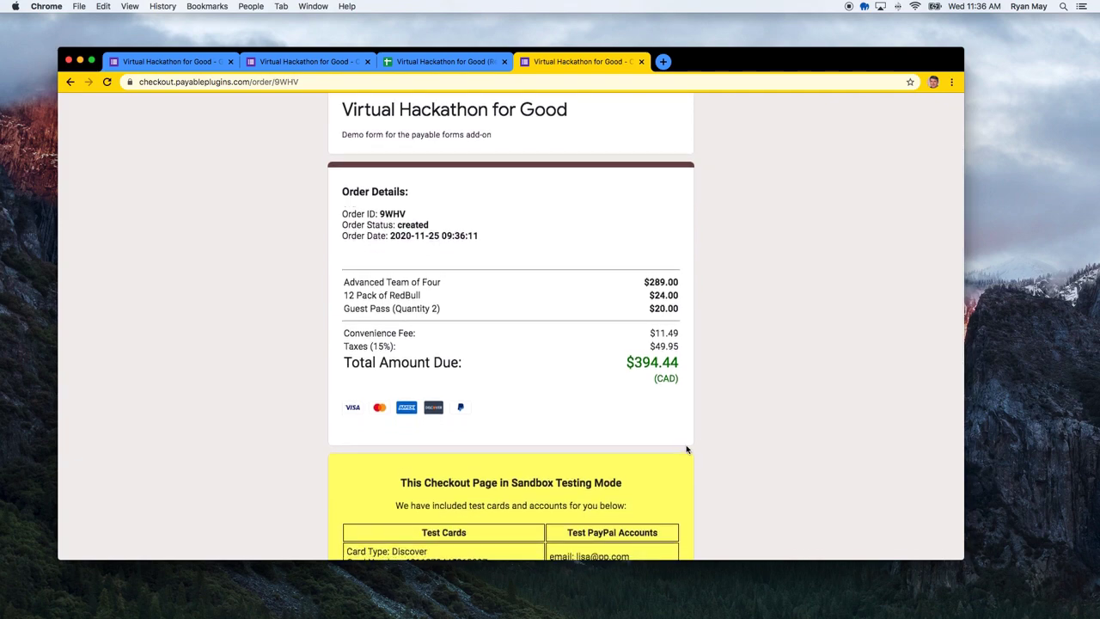
- Copy the Discover test card's number from the sandbox table into the payment form's card number field
{"action": "scroll", "coordinate": [687, 446], "scroll_direction": "down", "scroll_amount": 5}
{"action": "scroll", "coordinate": [688, 449], "scroll_direction": "down", "scroll_amount": 3}
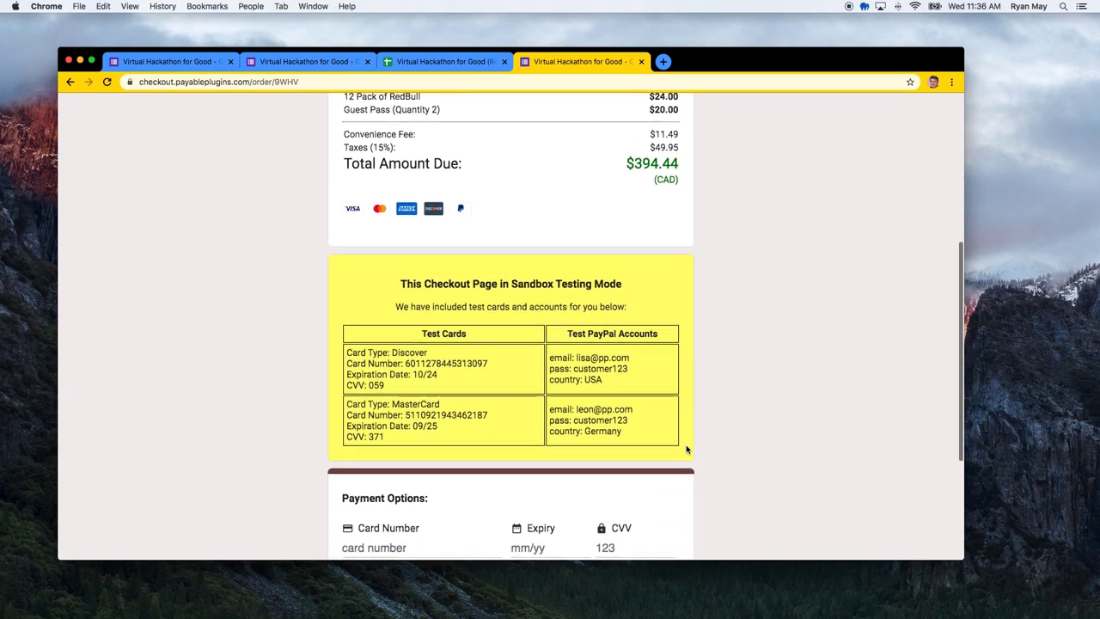
{"action": "left_click", "coordinate": [494, 332]}
{"action": "left_click_drag", "start_coordinate": [494, 333], "coordinate": [404, 332]}
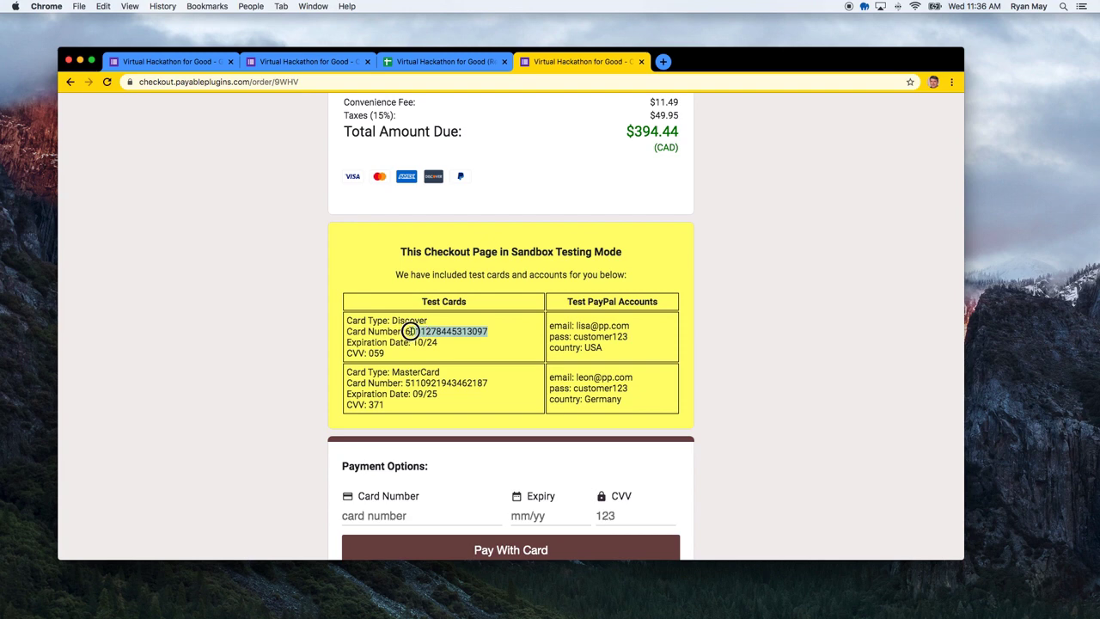
{"action": "key", "text": "super+c"}
{"action": "scroll", "coordinate": [386, 344], "scroll_direction": "down", "scroll_amount": 5}
{"action": "left_click", "coordinate": [386, 344]}
{"action": "key", "text": "super+v"}
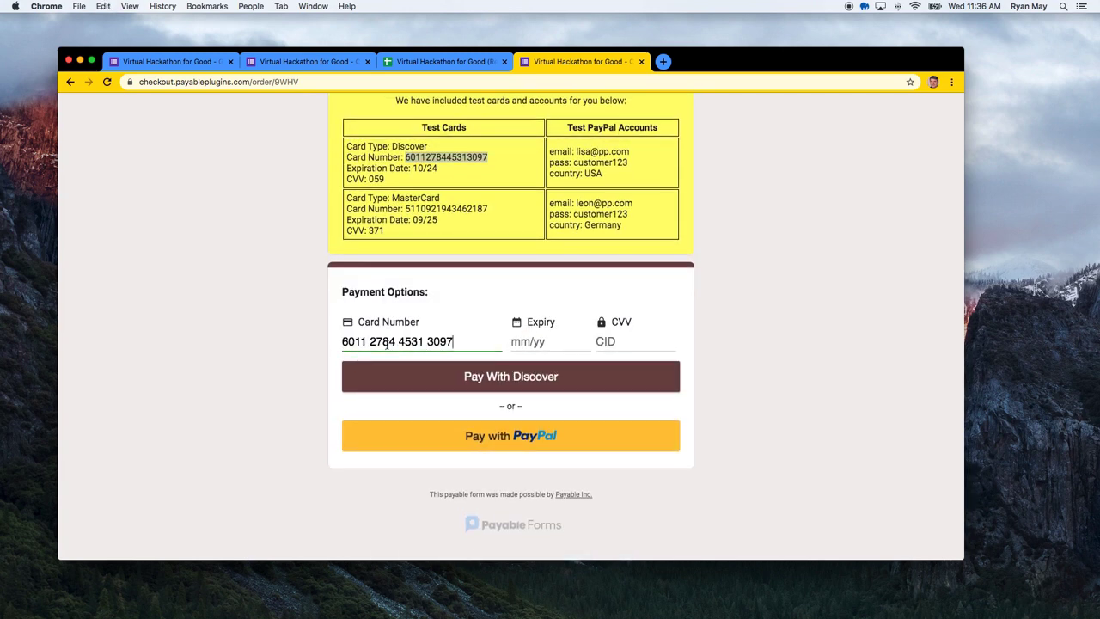
- Enter the Discover test card's expiry date and CVV, and pay for the order with the card
{"action": "left_click", "coordinate": [519, 343]}
{"action": "type", "text": "10 / 24"}
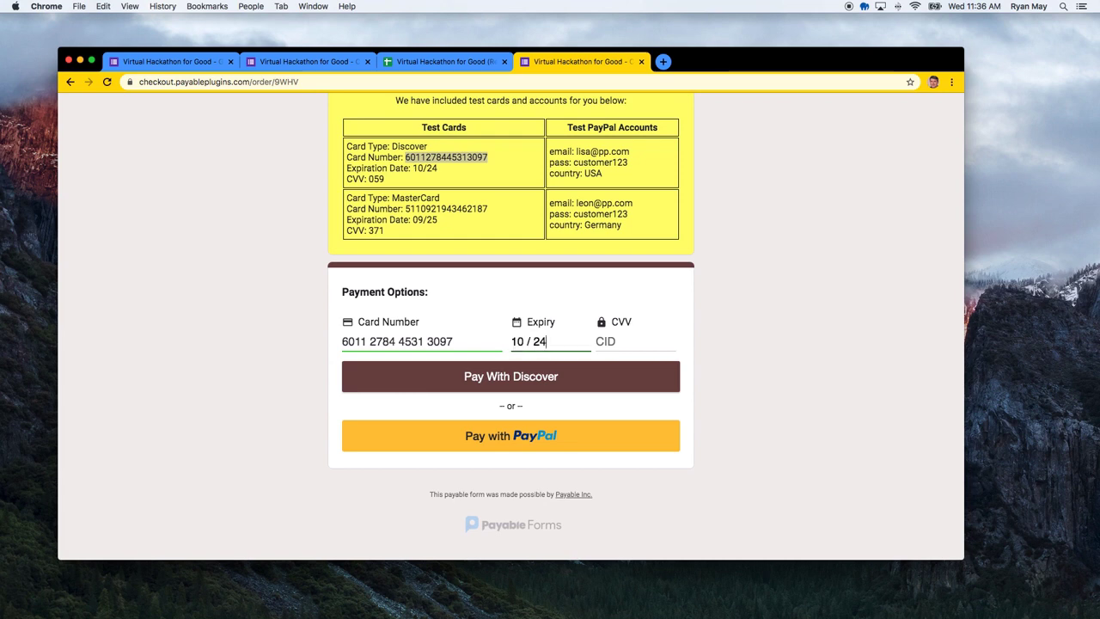
{"action": "left_click", "coordinate": [621, 339]}
{"action": "type", "text": "059"}
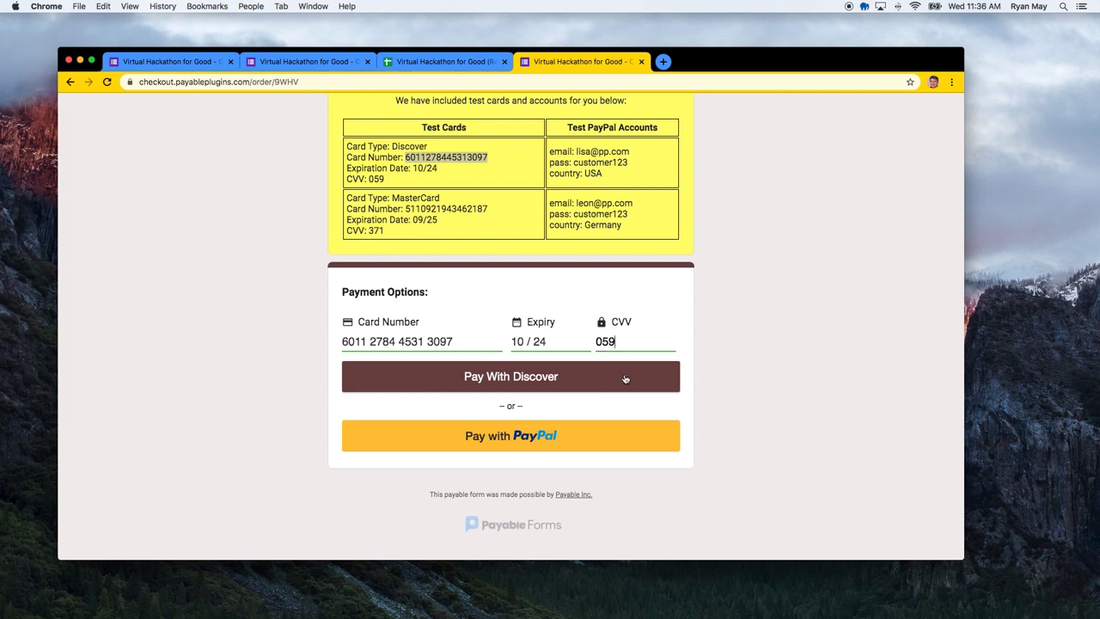
{"action": "left_click", "coordinate": [625, 379]}
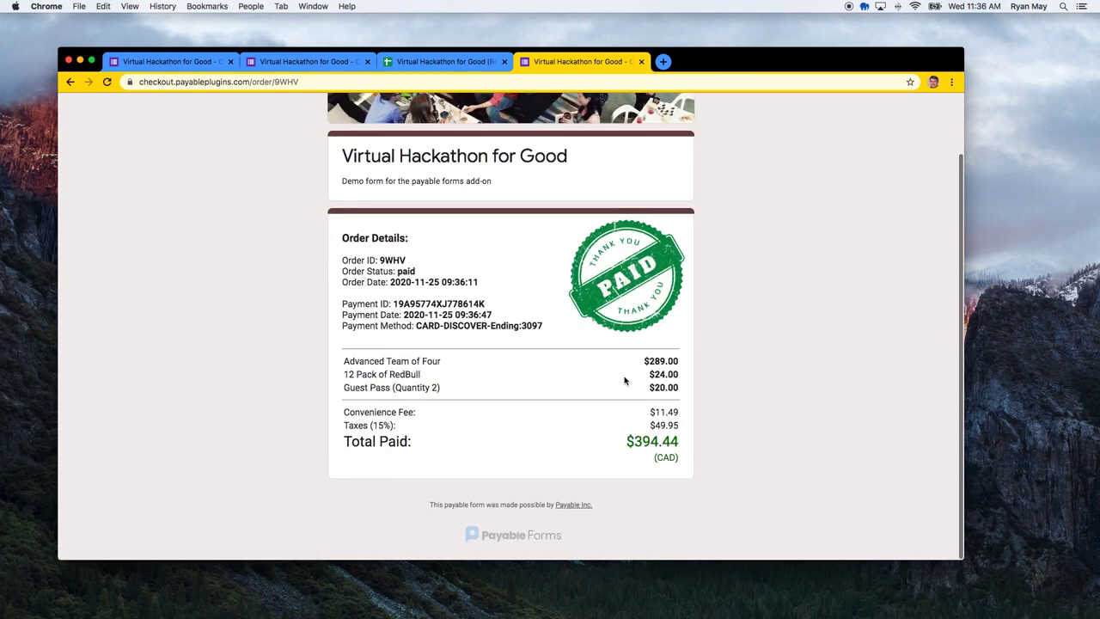
{"action": "scroll", "coordinate": [491, 294], "scroll_direction": "up", "scroll_amount": 2}
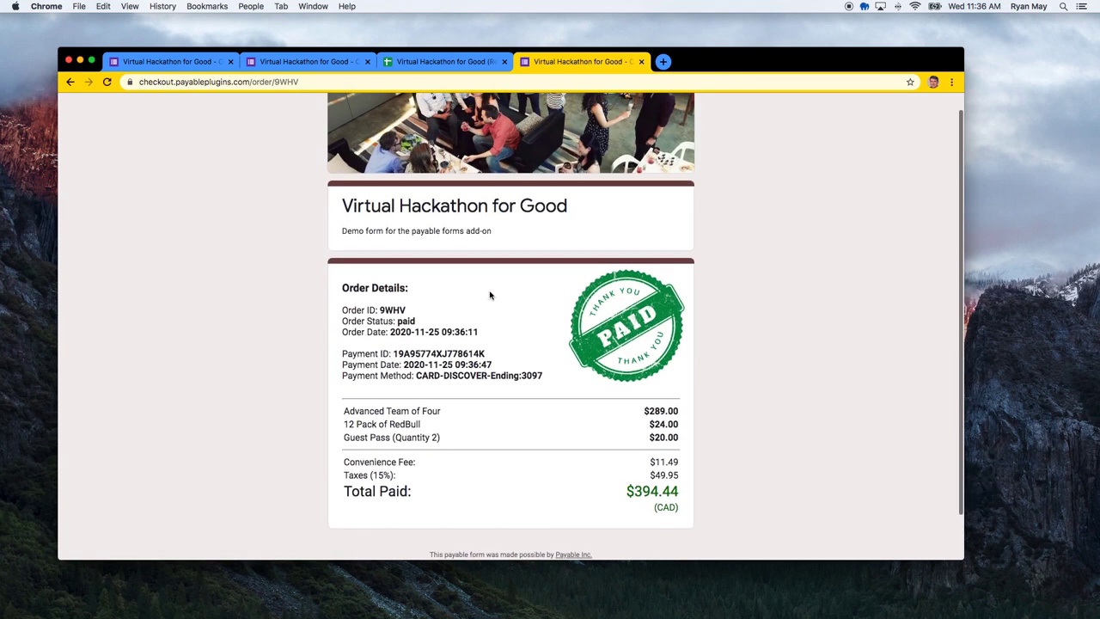
{"action": "scroll", "coordinate": [479, 438], "scroll_direction": "down", "scroll_amount": 2}
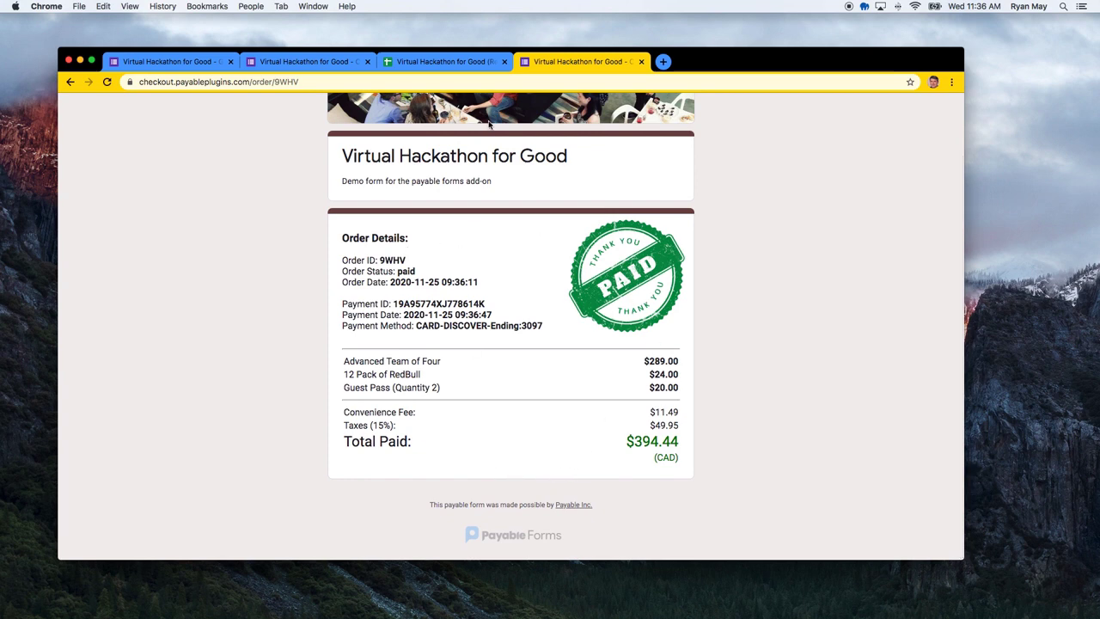
- Switch to the responses spreadsheet and check the Payable Status of the submitted orders
{"action": "left_click", "coordinate": [447, 61]}
{"action": "left_click", "coordinate": [617, 321]}
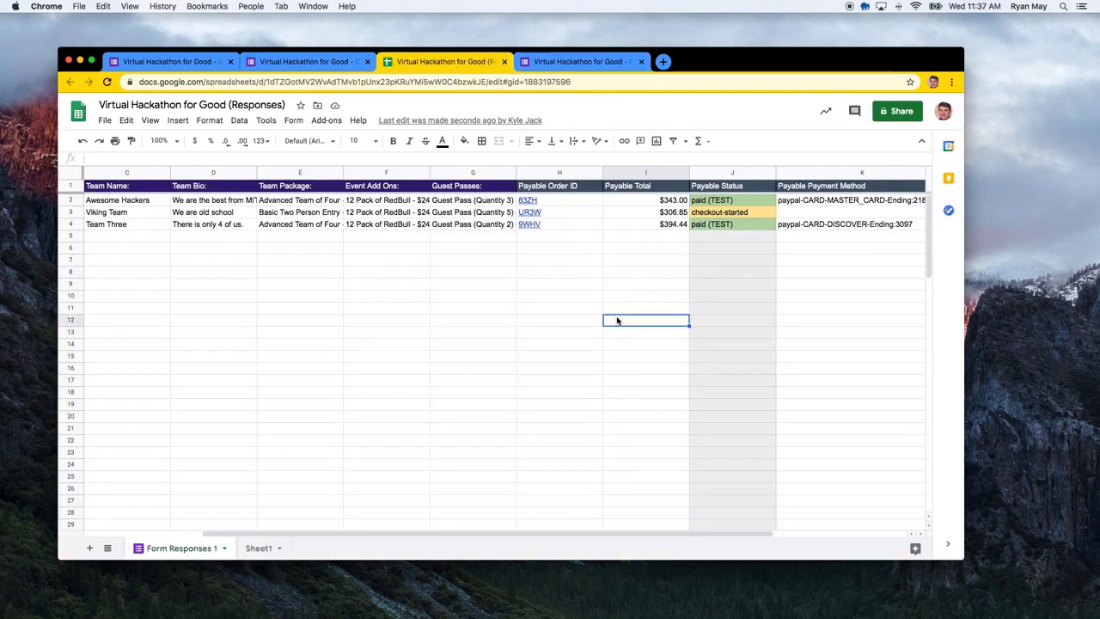
{"action": "left_click", "coordinate": [505, 285]}
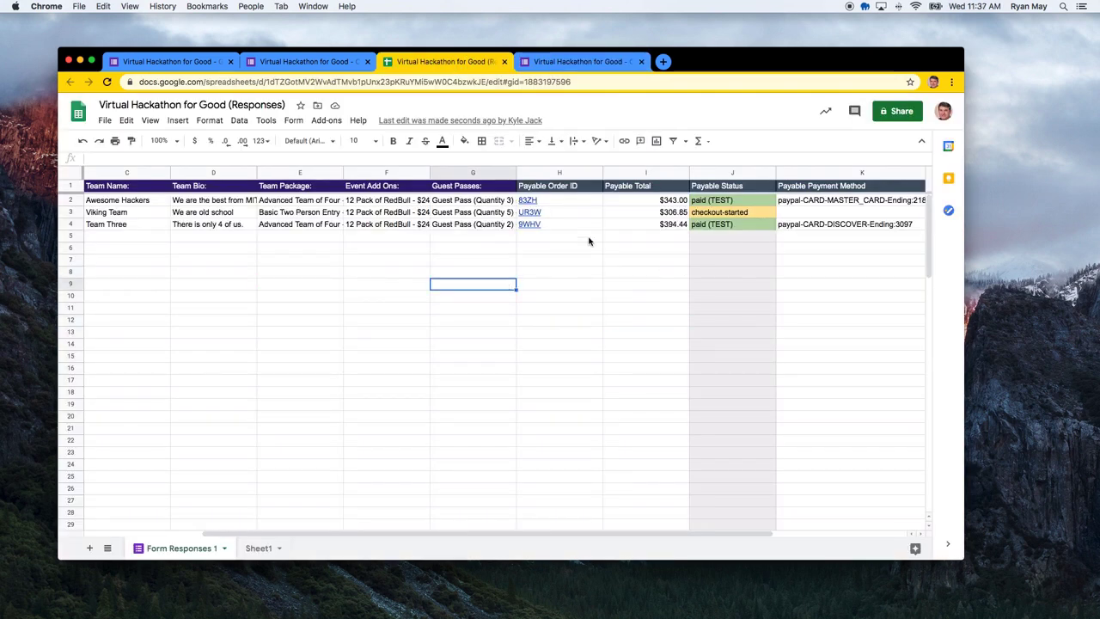
{"action": "left_click", "coordinate": [753, 213]}
{"action": "left_click", "coordinate": [739, 303]}
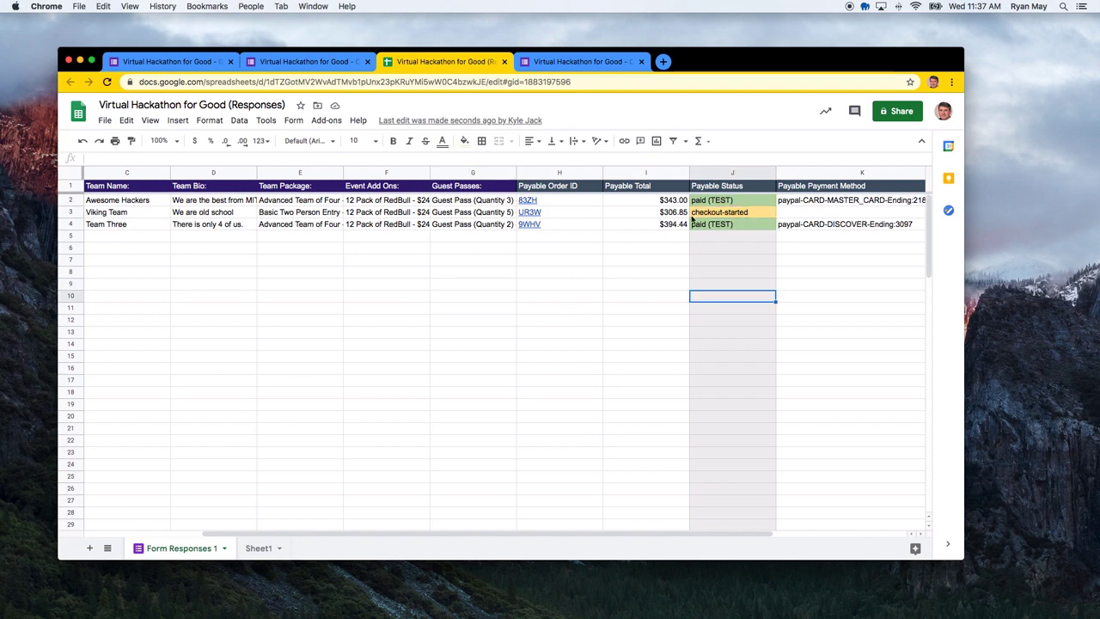
{"action": "left_click", "coordinate": [731, 215]}
{"action": "left_click", "coordinate": [746, 280]}
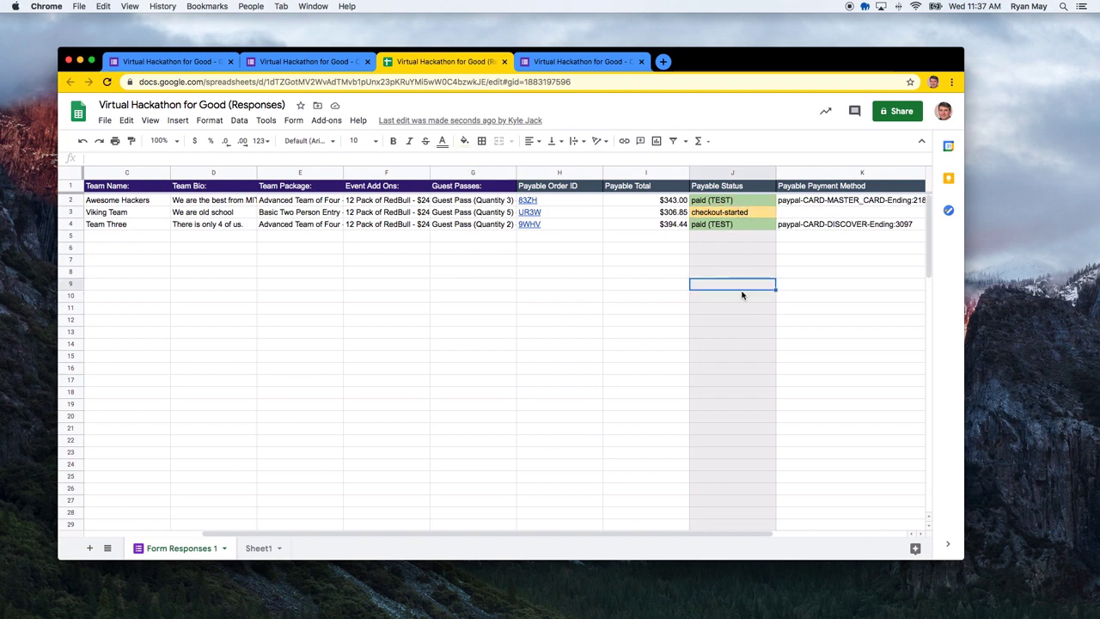
- Check the payment method, transaction ID and Payable Total in Team Three's row
{"action": "scroll", "coordinate": [686, 311], "scroll_direction": "right", "scroll_amount": 2}
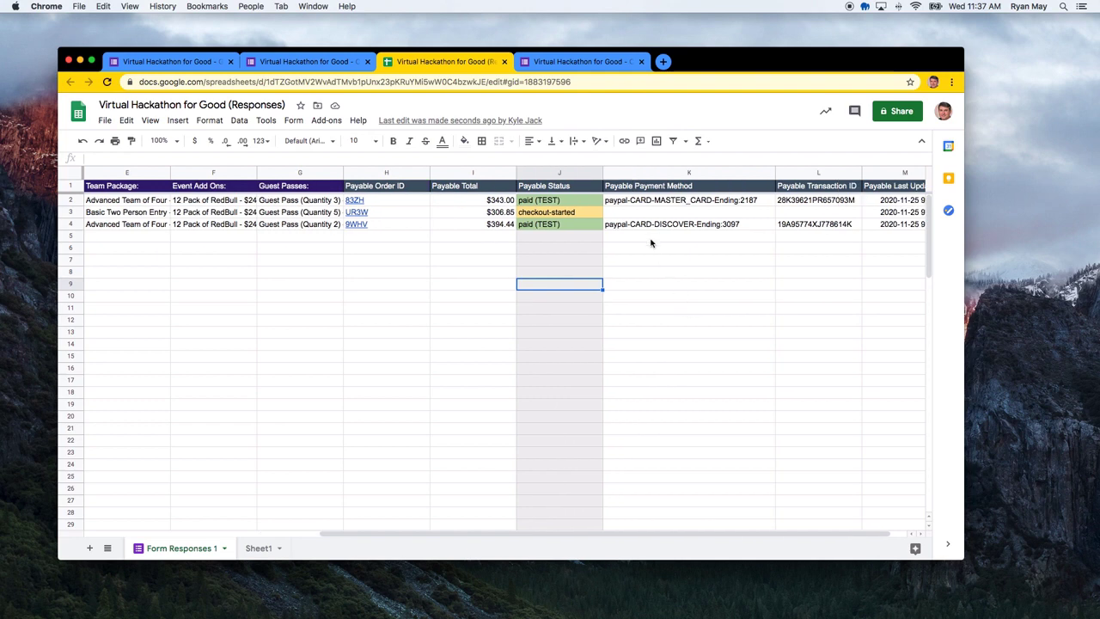
{"action": "left_click", "coordinate": [640, 225]}
{"action": "left_click", "coordinate": [789, 227]}
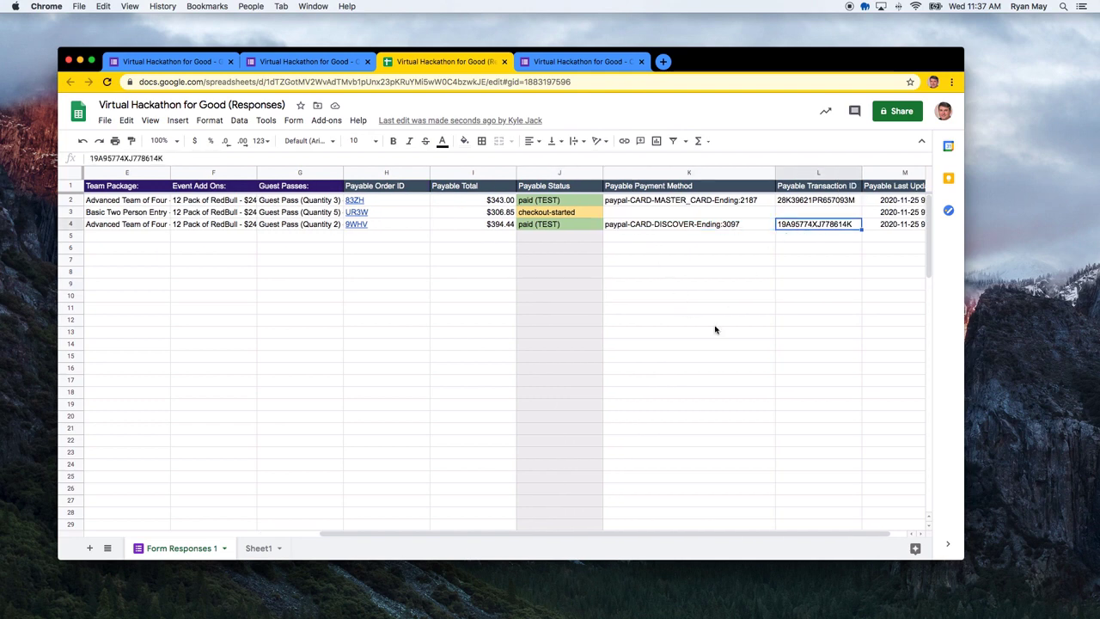
{"action": "scroll", "coordinate": [715, 330], "scroll_direction": "right", "scroll_amount": 1}
{"action": "scroll", "coordinate": [715, 329], "scroll_direction": "left", "scroll_amount": 2}
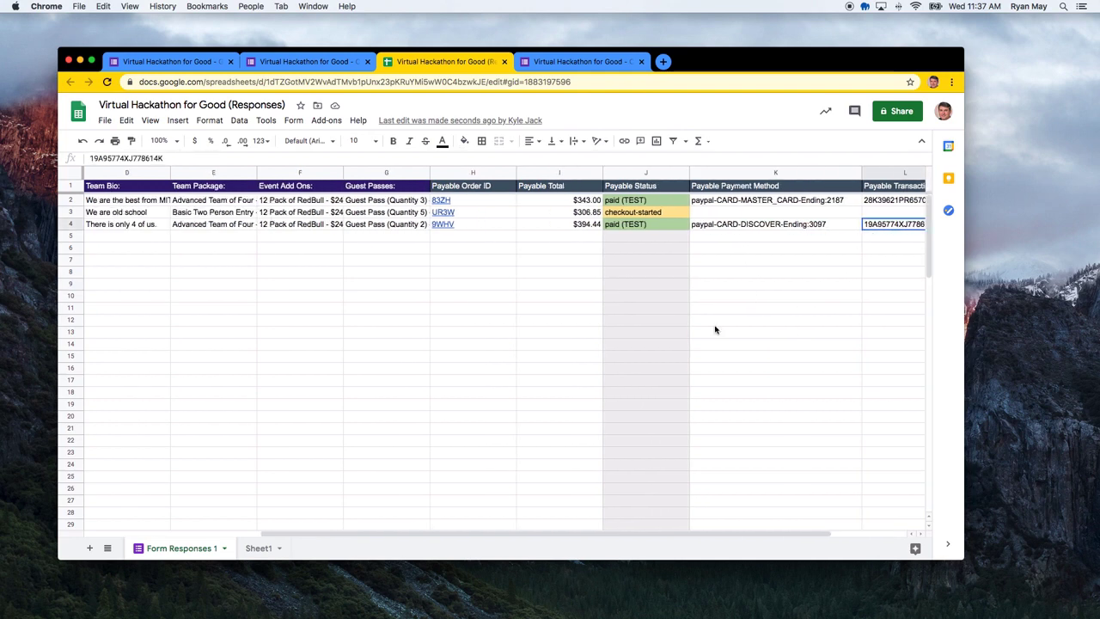
{"action": "left_click", "coordinate": [562, 228]}
{"action": "left_click", "coordinate": [559, 289]}
{"action": "scroll", "coordinate": [364, 302], "scroll_direction": "left", "scroll_amount": 1}
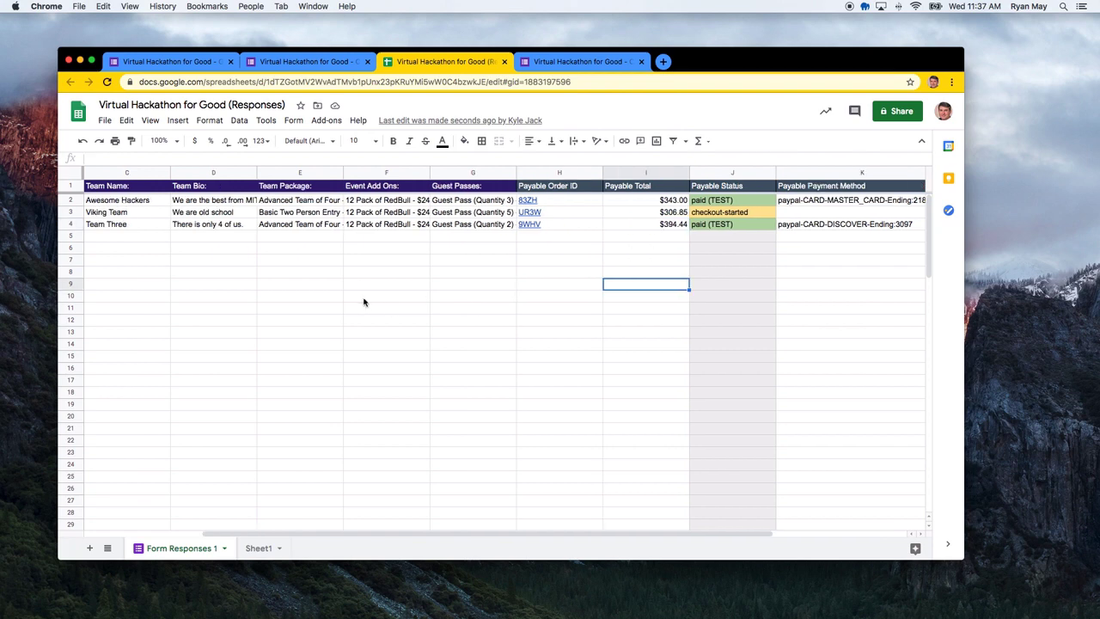
{"action": "scroll", "coordinate": [363, 302], "scroll_direction": "left", "scroll_amount": 2}
{"action": "scroll", "coordinate": [363, 302], "scroll_direction": "right", "scroll_amount": 3}
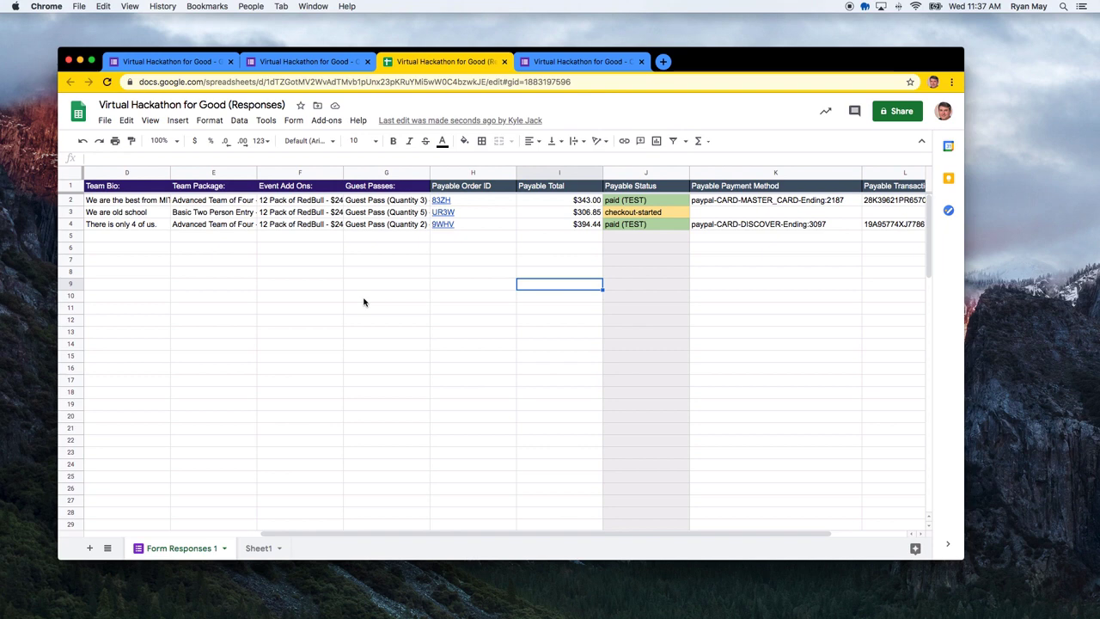
- Return to the Virtual Hackathon for Good form editor
{"action": "left_click", "coordinate": [292, 63]}
{"action": "left_click", "coordinate": [208, 62]}
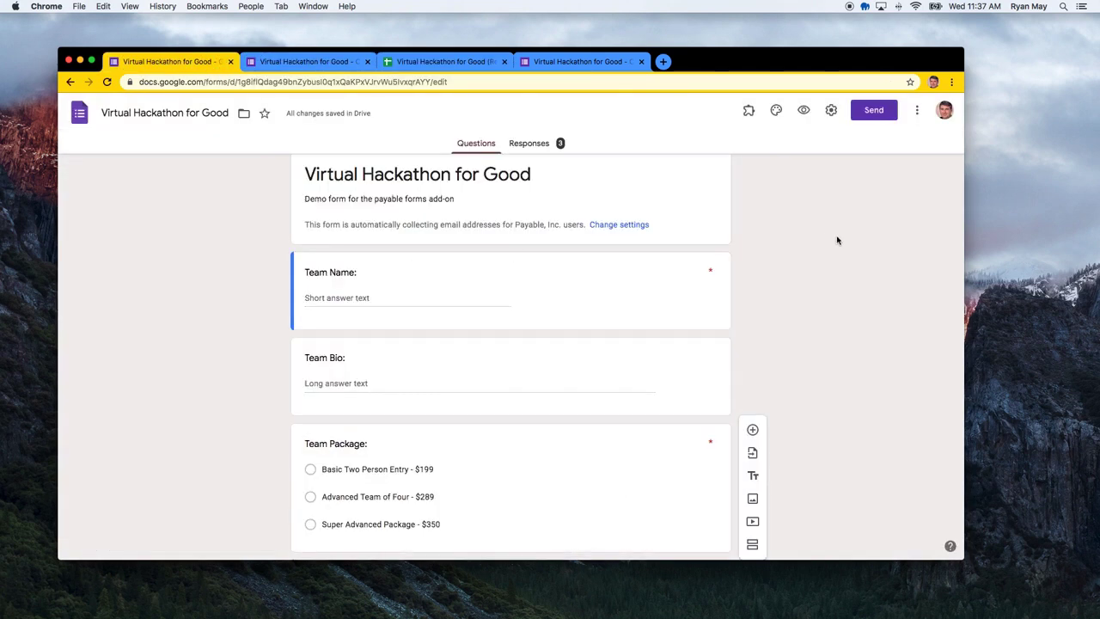
- Open the form's Payable Forms configuration and review the Testing Mode options, keeping On - For Practice selected
{"action": "left_click", "coordinate": [749, 110]}
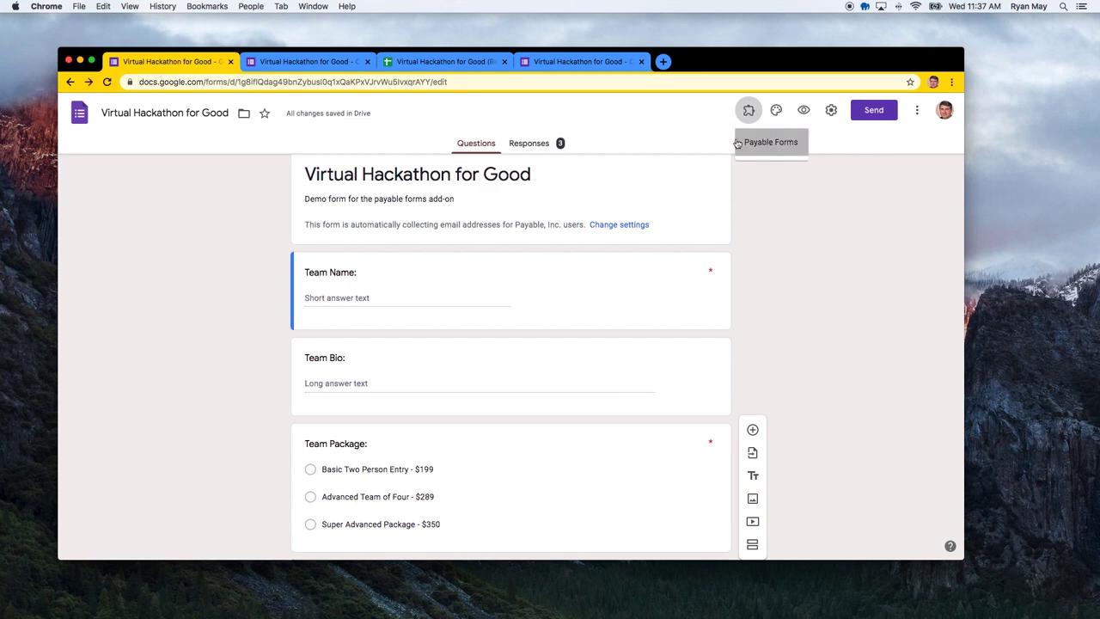
{"action": "left_click", "coordinate": [744, 142]}
{"action": "left_click", "coordinate": [507, 164]}
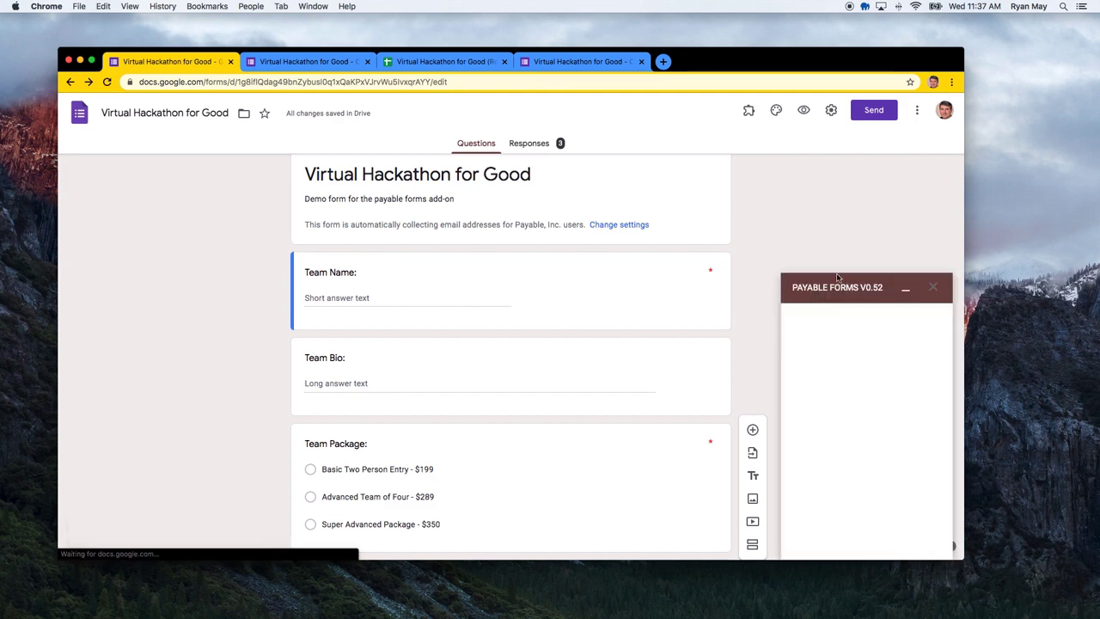
{"action": "scroll", "coordinate": [860, 443], "scroll_direction": "down", "scroll_amount": 2}
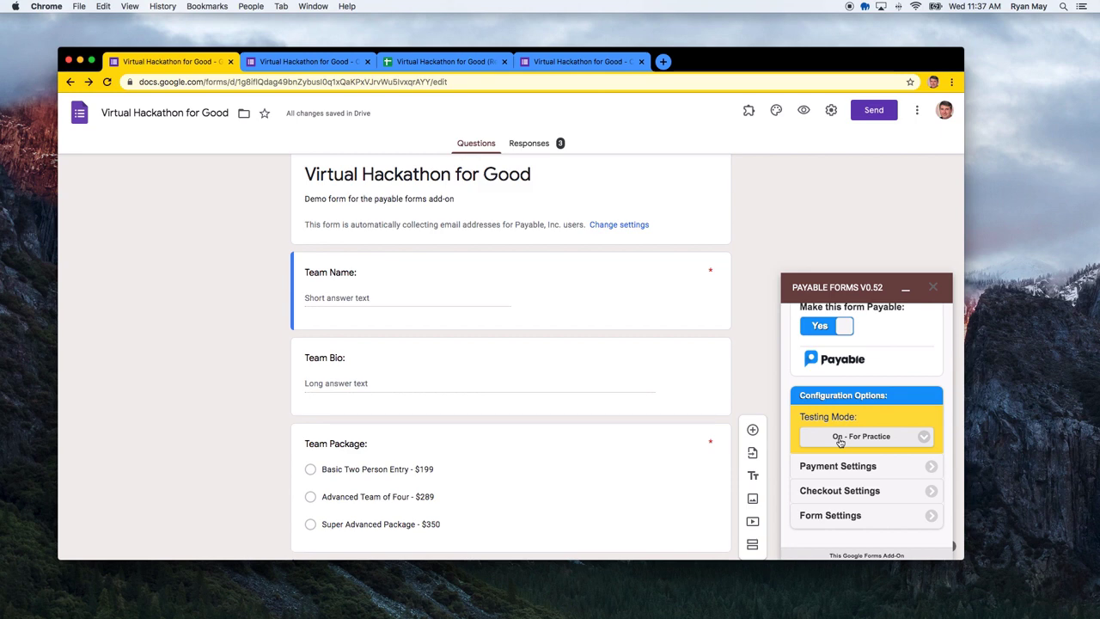
{"action": "left_click", "coordinate": [840, 440]}
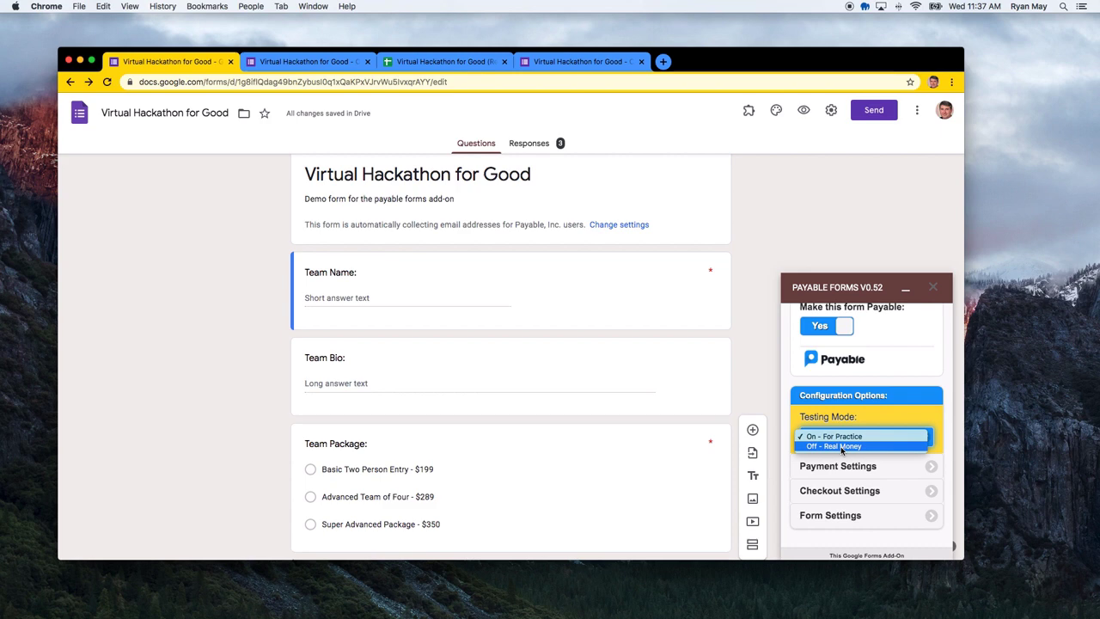
{"action": "left_click", "coordinate": [846, 438]}
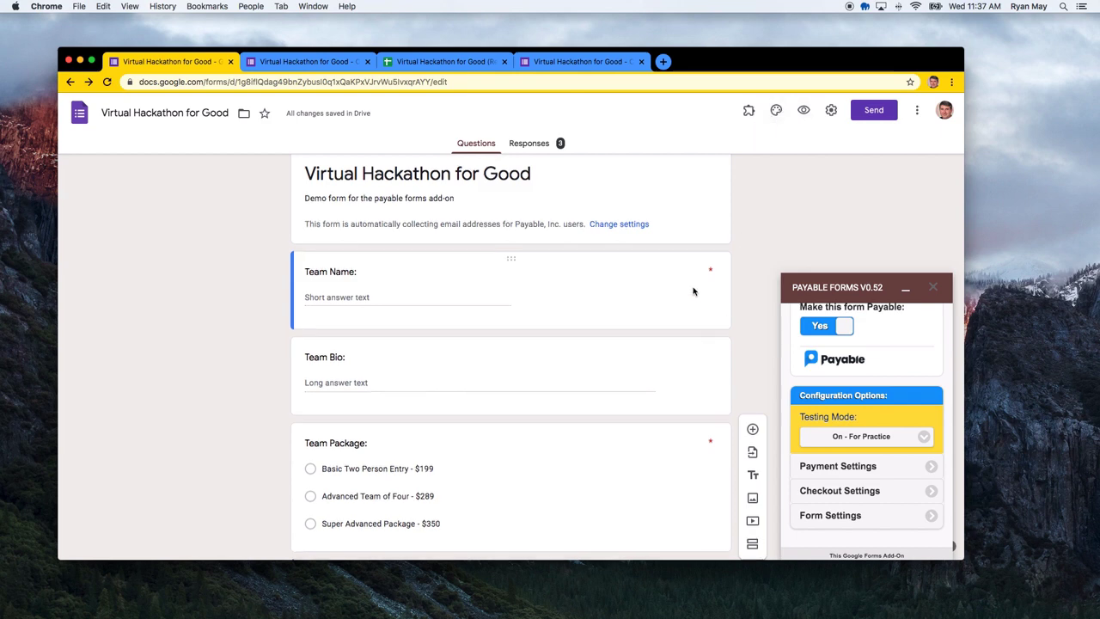
{"action": "scroll", "coordinate": [692, 290], "scroll_direction": "down", "scroll_amount": 5}
{"action": "scroll", "coordinate": [693, 290], "scroll_direction": "up", "scroll_amount": 5}
{"action": "scroll", "coordinate": [693, 291], "scroll_direction": "up", "scroll_amount": 4}
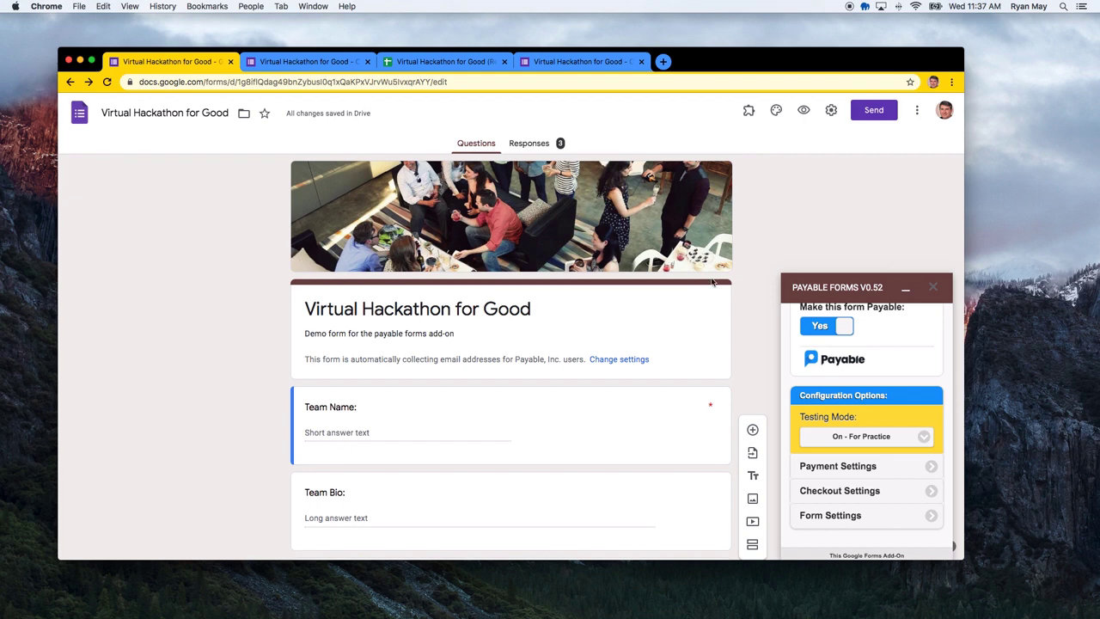
- Choose to send the Virtual Hackathon for Good form by link and shorten its URL
{"action": "left_click", "coordinate": [870, 110]}
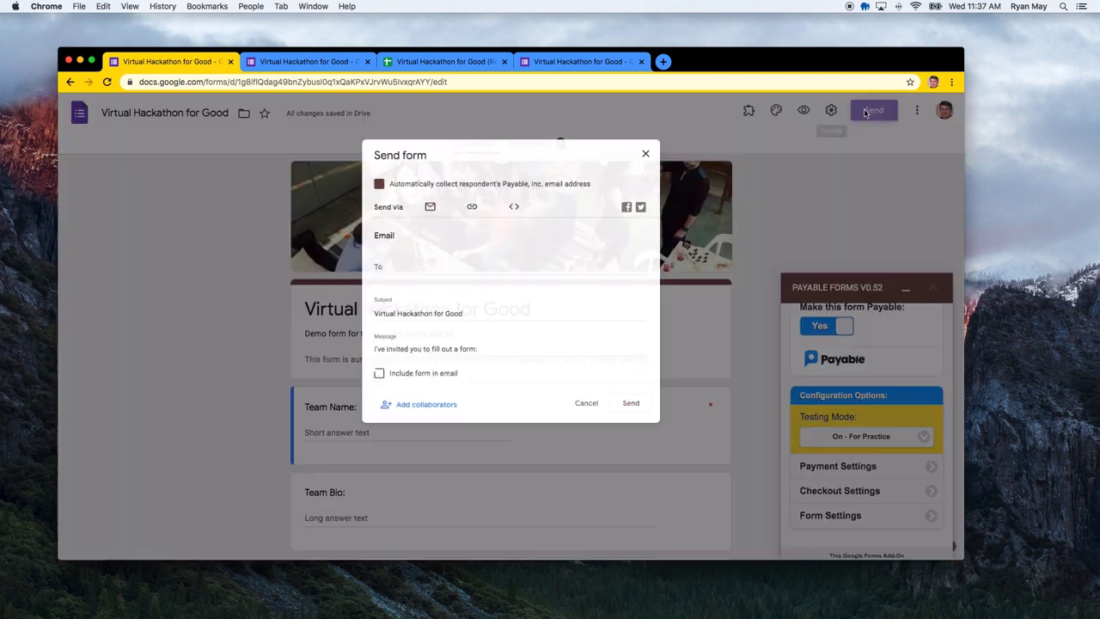
{"action": "left_click", "coordinate": [468, 198]}
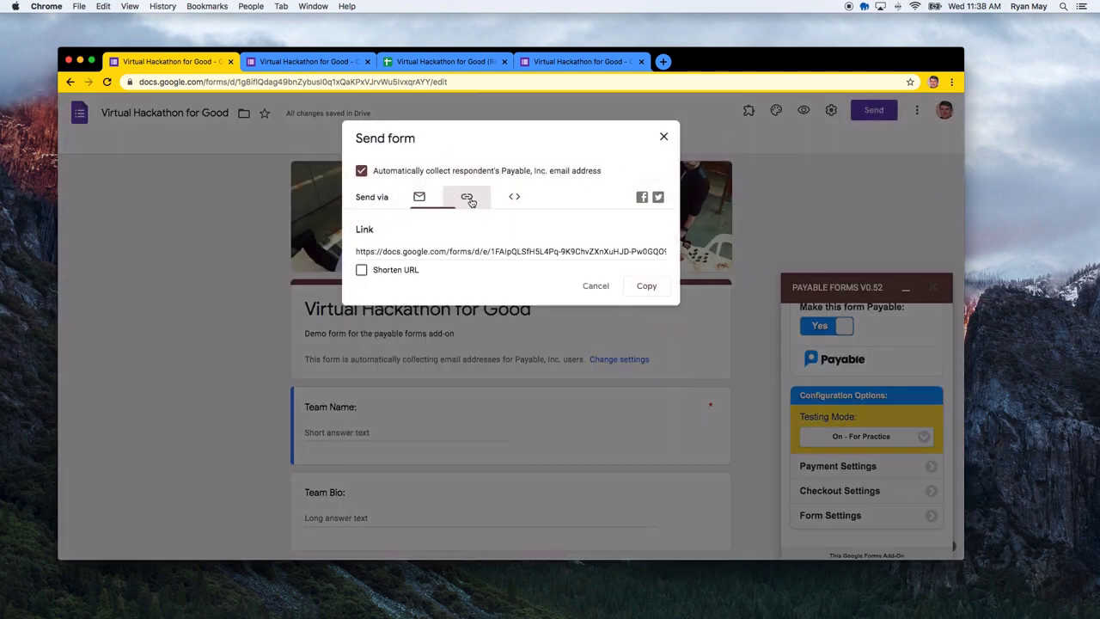
{"action": "left_click", "coordinate": [362, 270]}
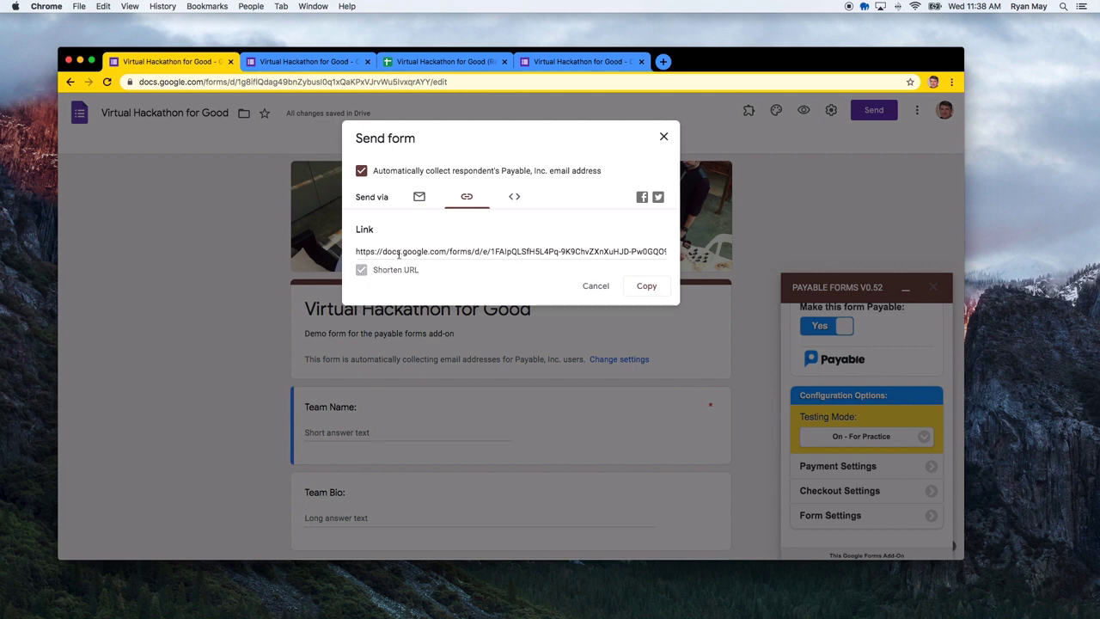